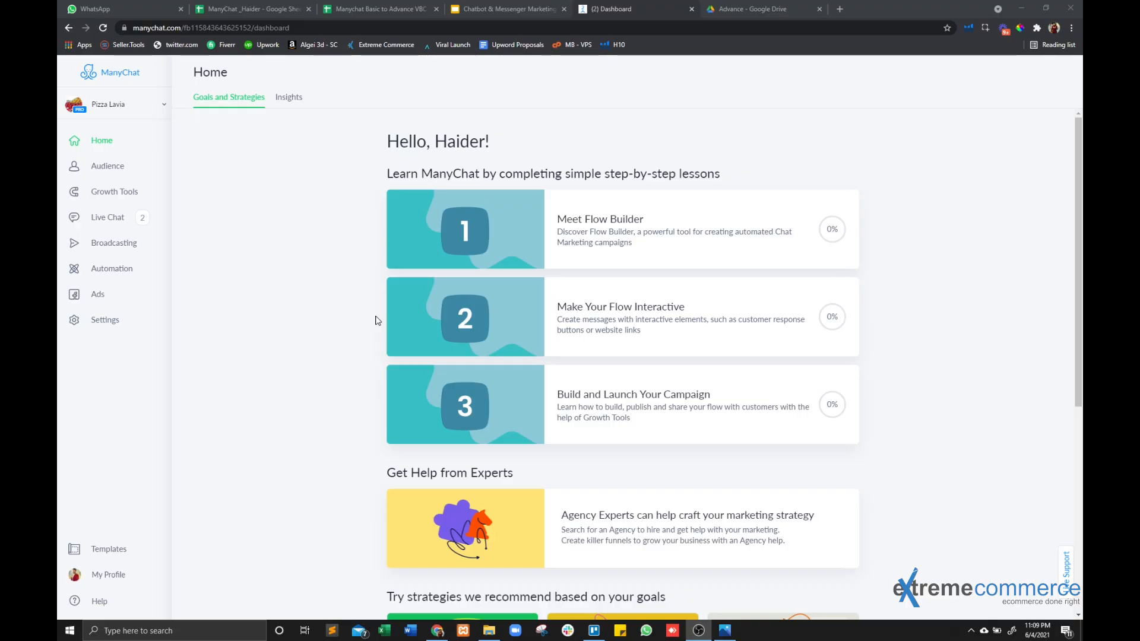
Start connecting the Email channel in the account settings and enter Pizza Lavia as the company name.
{"action": "left_click", "coordinate": [114, 322]}
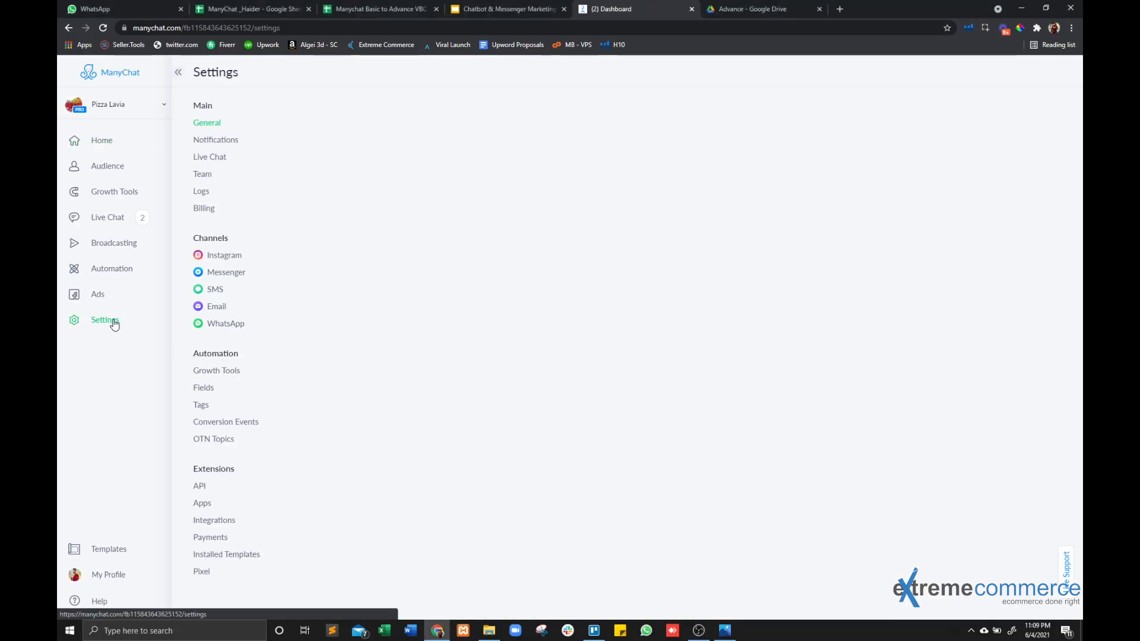
{"action": "left_click", "coordinate": [214, 305]}
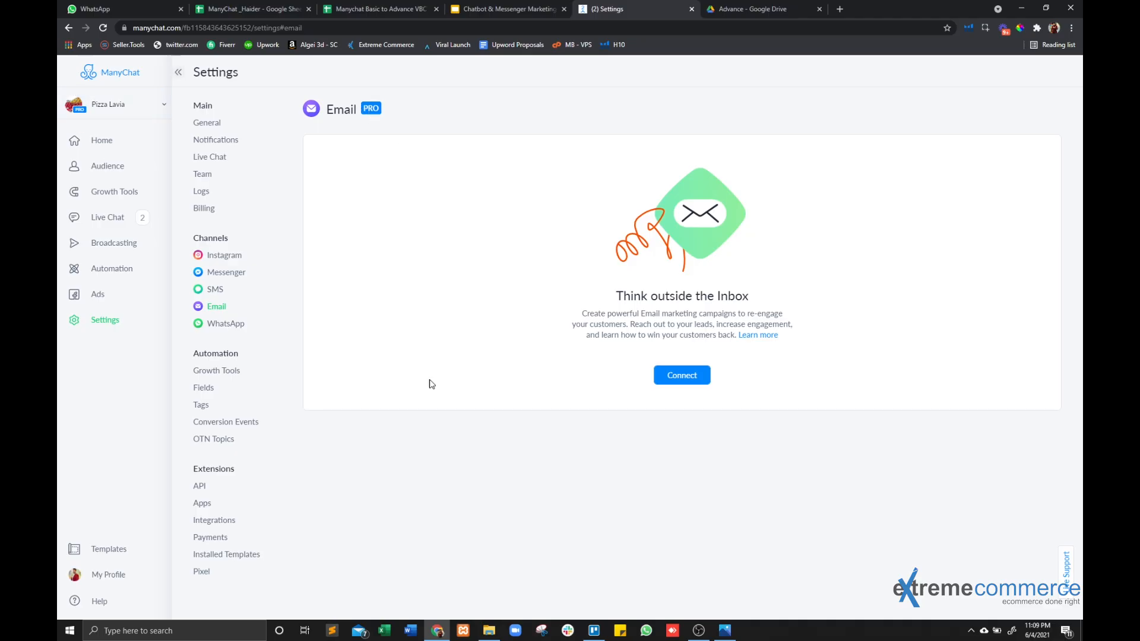
{"action": "left_click", "coordinate": [677, 380]}
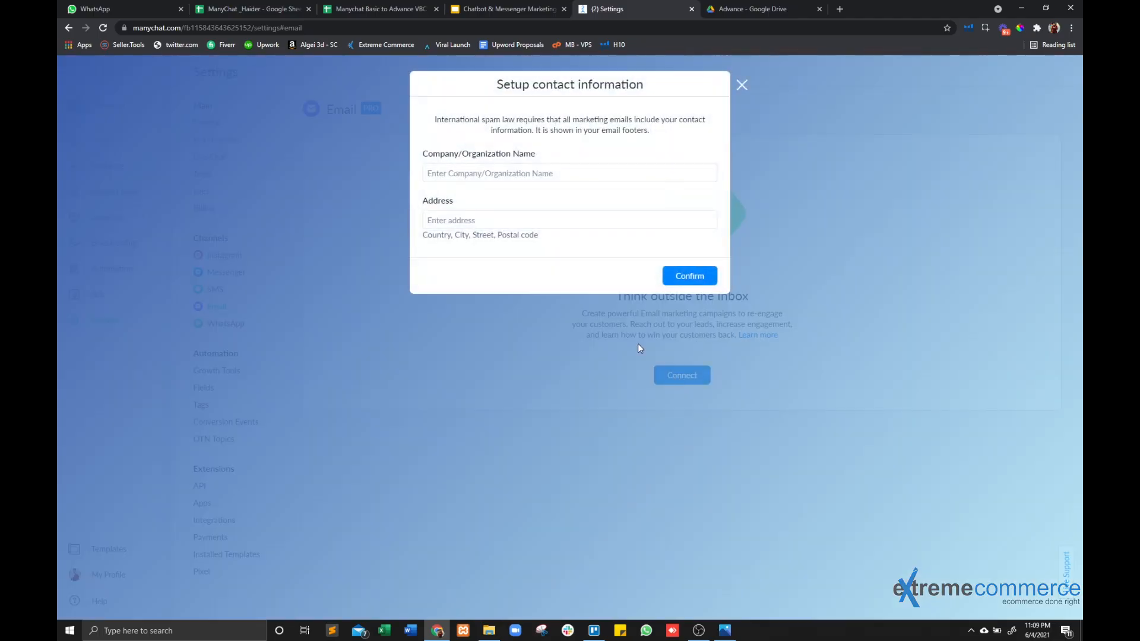
{"action": "left_click", "coordinate": [497, 175]}
{"action": "type", "text": "P"}
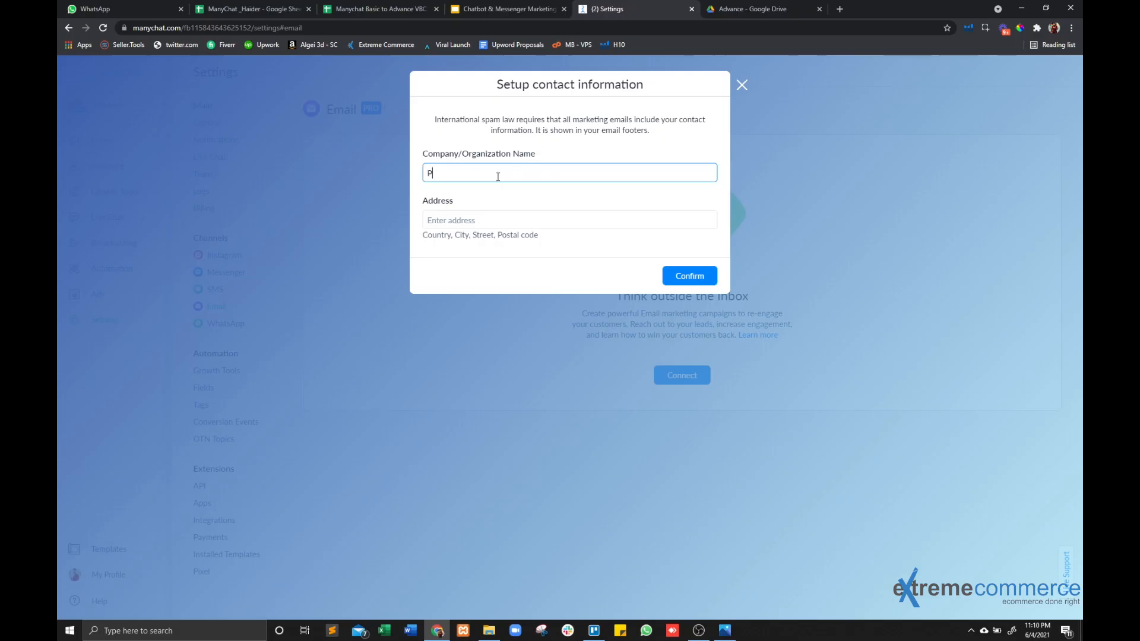
{"action": "type", "text": "izza Lavia"}
{"action": "key", "text": "Tab"}
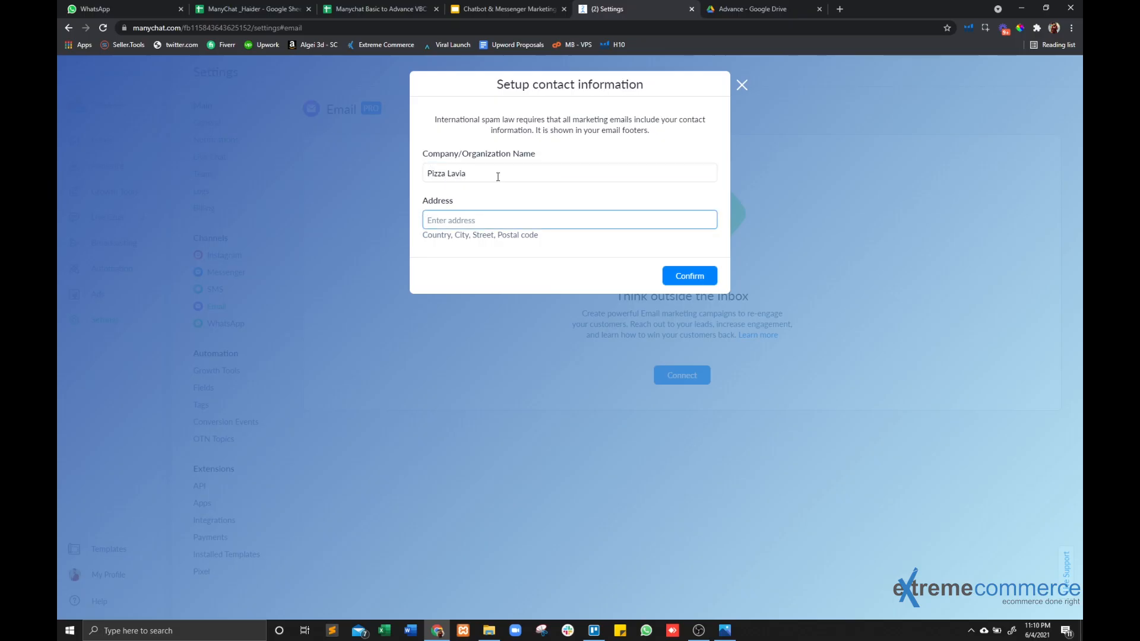
Fill in the business's postal address and confirm the contact information to connect the Email channel.
{"action": "left_click", "coordinate": [686, 279]}
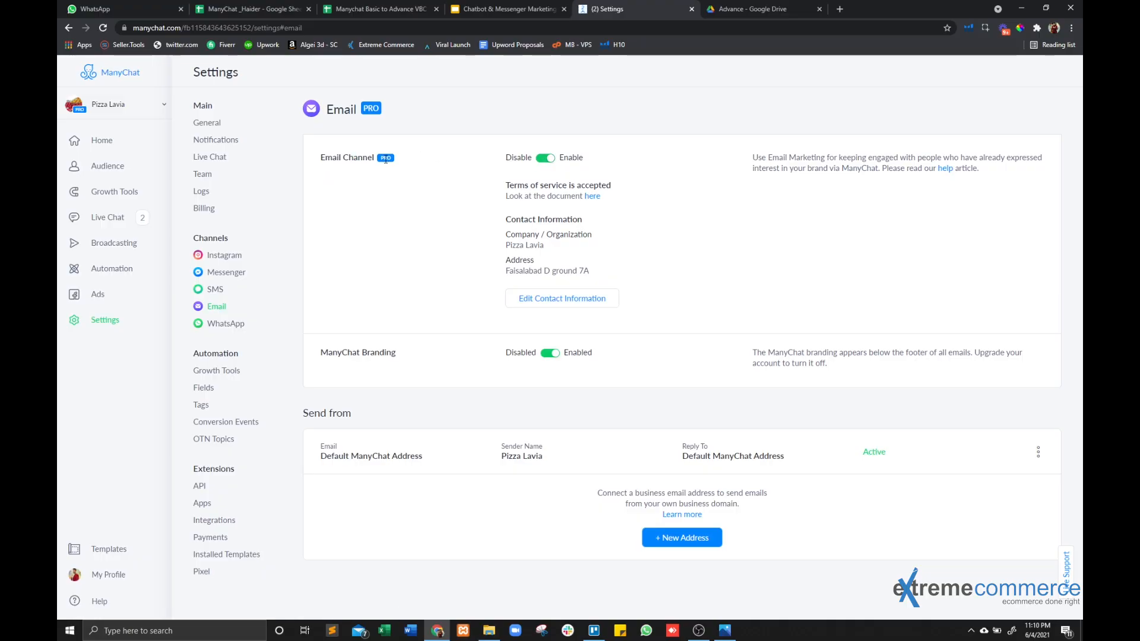
Disable the ManyChat Branding option for the Email channel.
{"action": "left_click_drag", "start_coordinate": [322, 160], "coordinate": [387, 165]}
{"action": "left_click", "coordinate": [425, 161]}
{"action": "left_click", "coordinate": [549, 355]}
Examine the default sender entry under Send from and the fields of the form for adding a business email address.
{"action": "left_click_drag", "start_coordinate": [302, 414], "coordinate": [376, 419]}
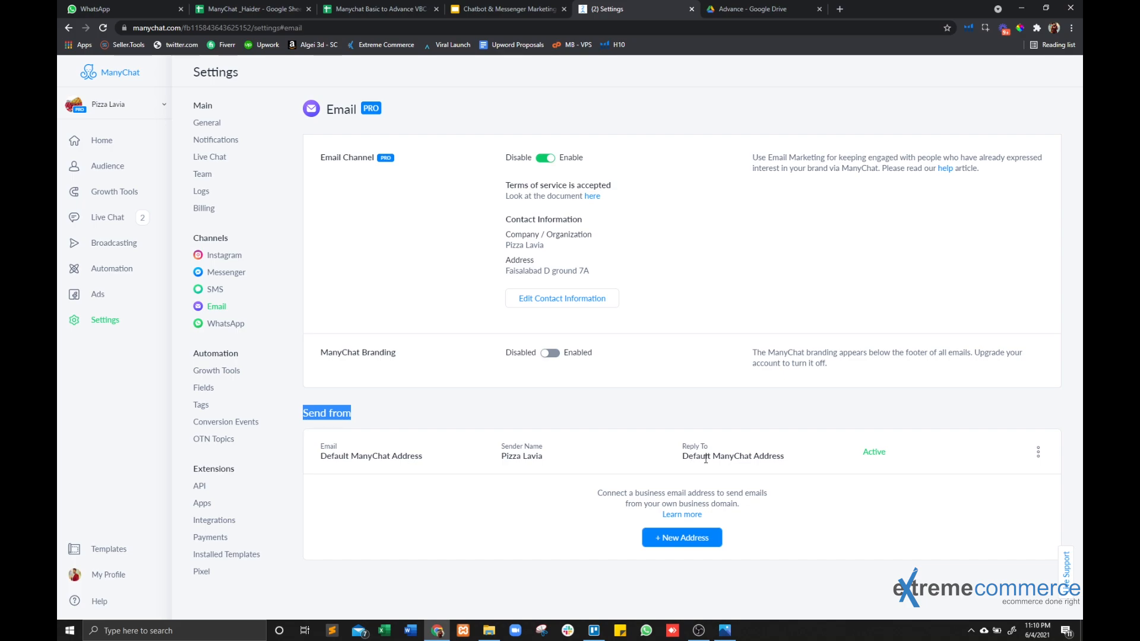
{"action": "left_click_drag", "start_coordinate": [680, 462], "coordinate": [800, 463]}
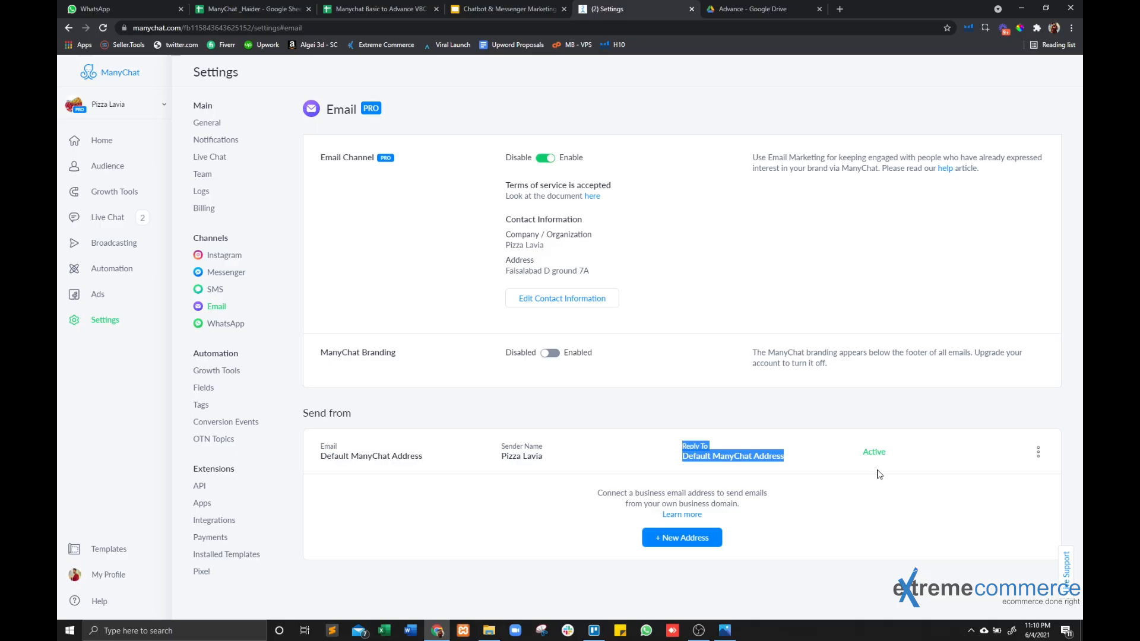
{"action": "left_click", "coordinate": [717, 541]}
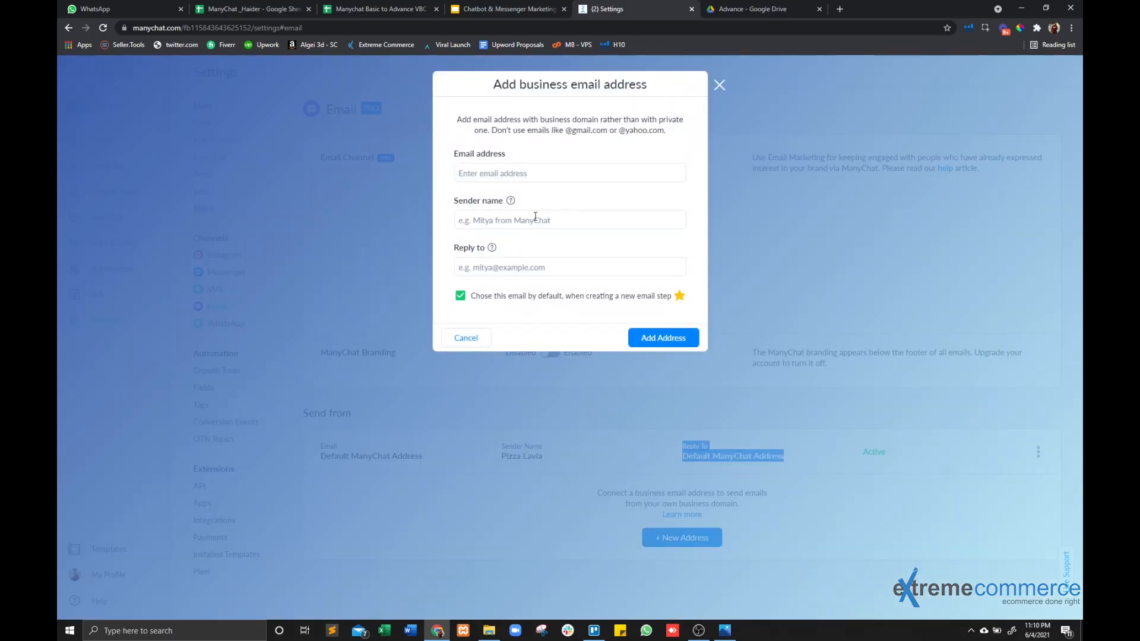
{"action": "left_click", "coordinate": [519, 176]}
{"action": "left_click", "coordinate": [528, 219]}
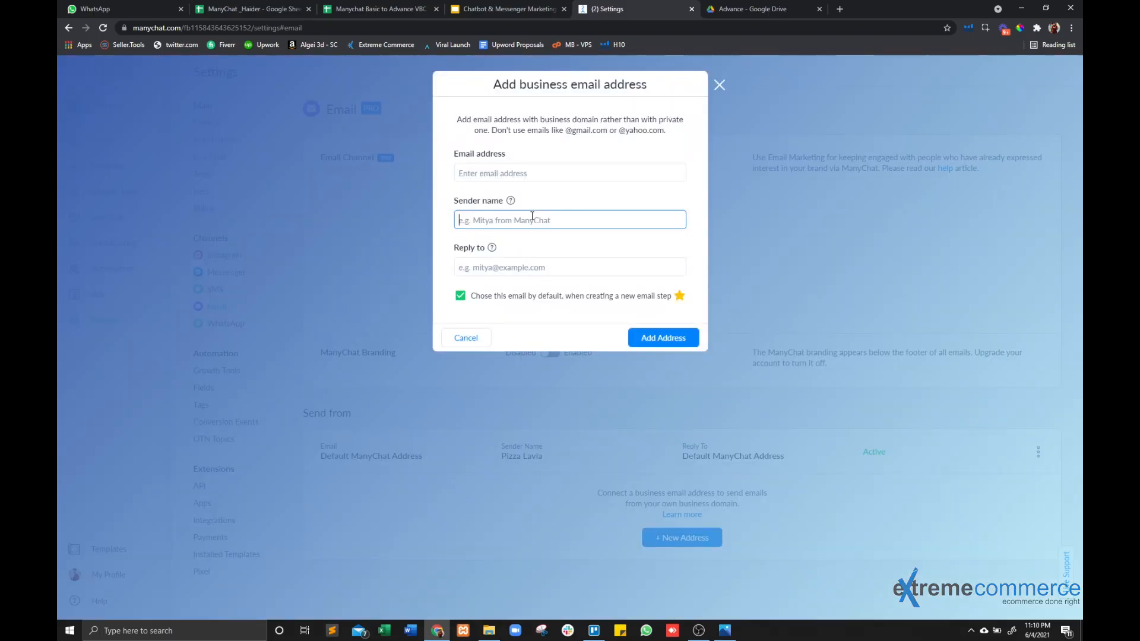
{"action": "left_click", "coordinate": [518, 267]}
{"action": "left_click", "coordinate": [472, 337]}
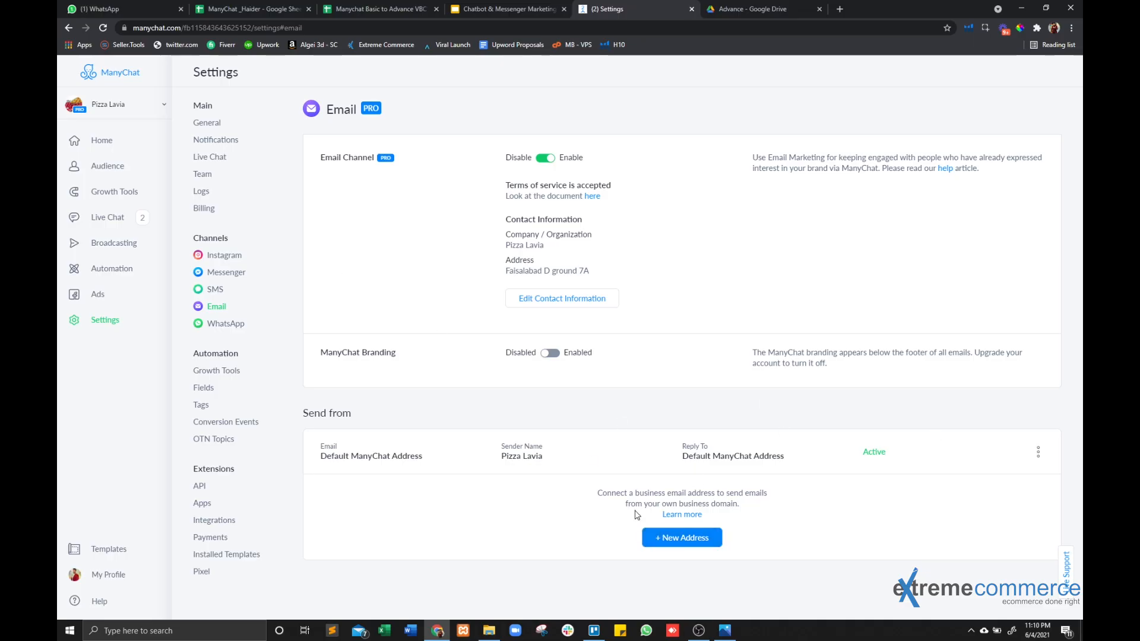
{"action": "left_click_drag", "start_coordinate": [595, 492], "coordinate": [748, 496]}
{"action": "left_click", "coordinate": [776, 516]}
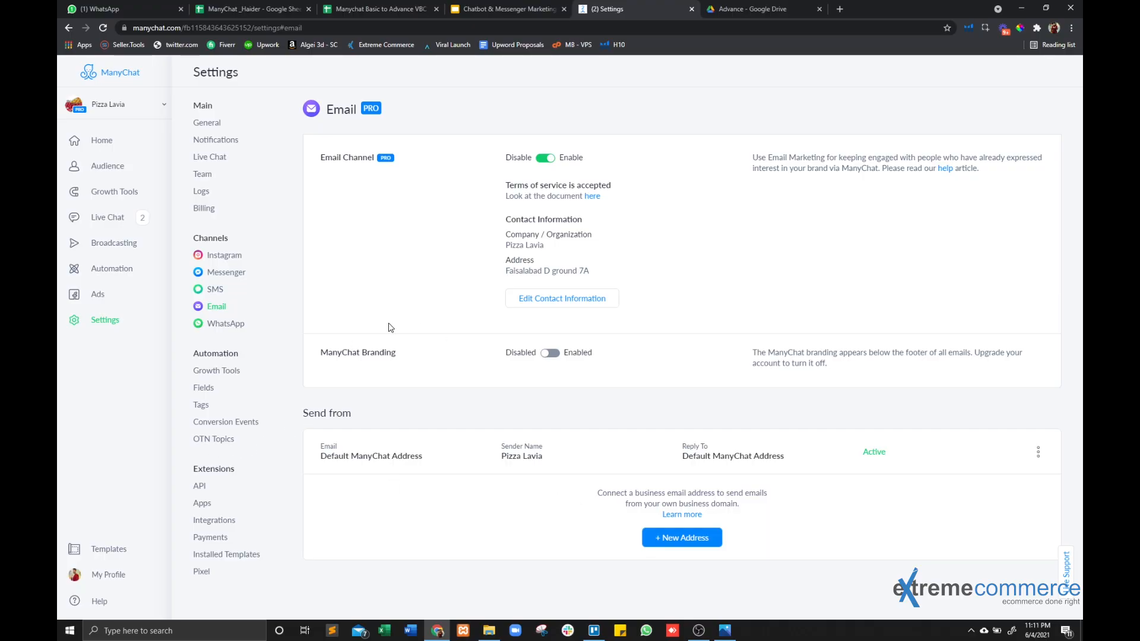
Start connecting the SMS channel and select United States as the country of the business.
{"action": "left_click", "coordinate": [214, 289]}
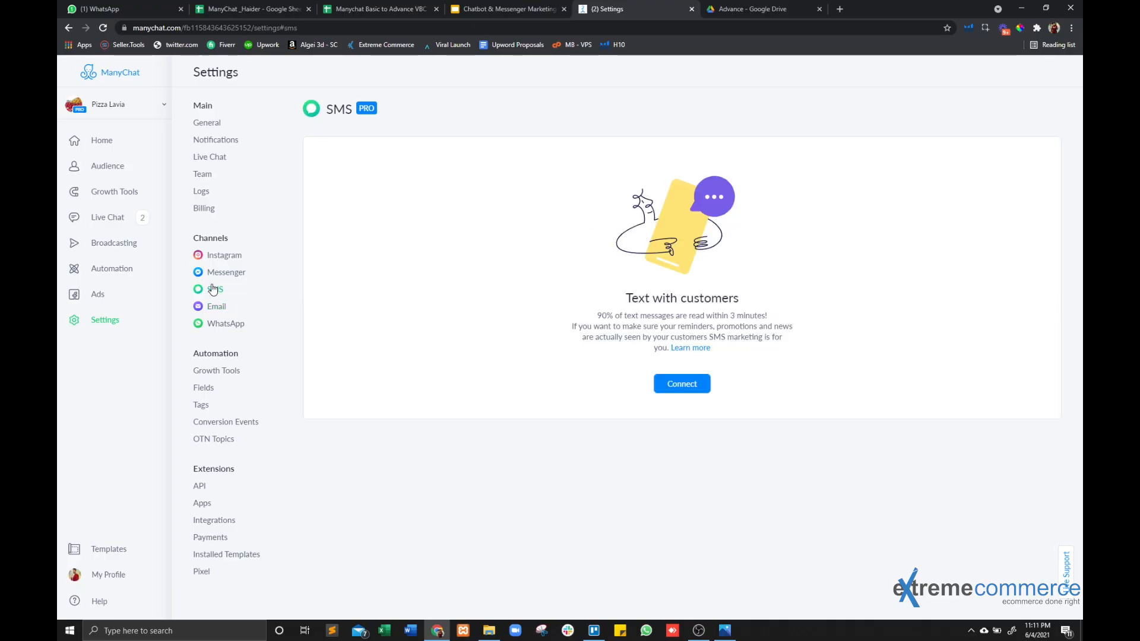
{"action": "left_click", "coordinate": [702, 390]}
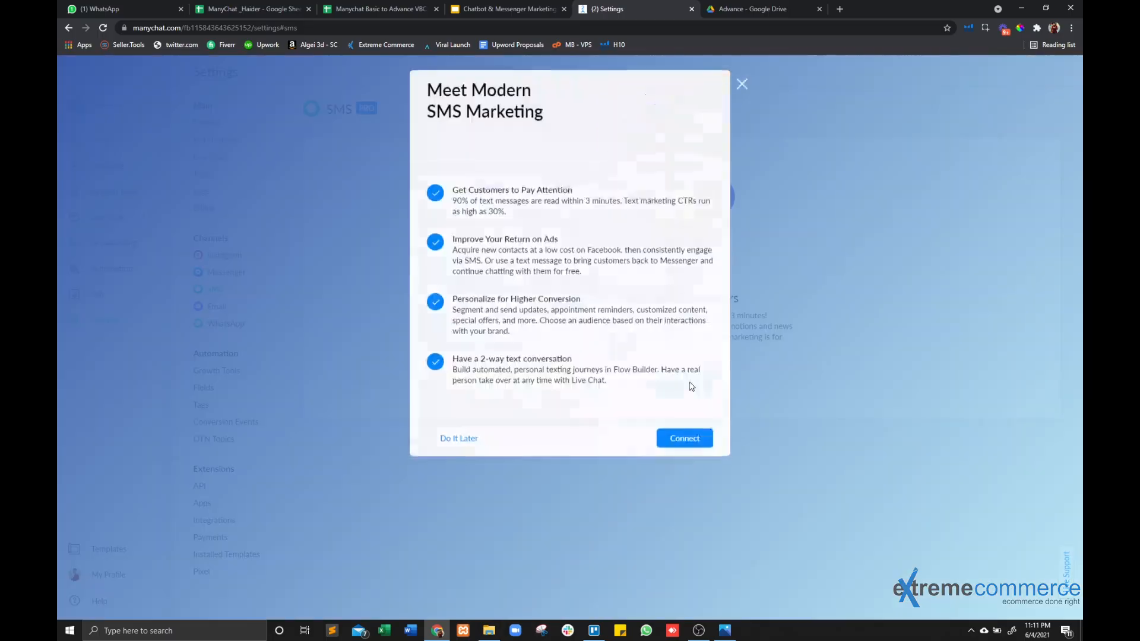
{"action": "left_click", "coordinate": [659, 443]}
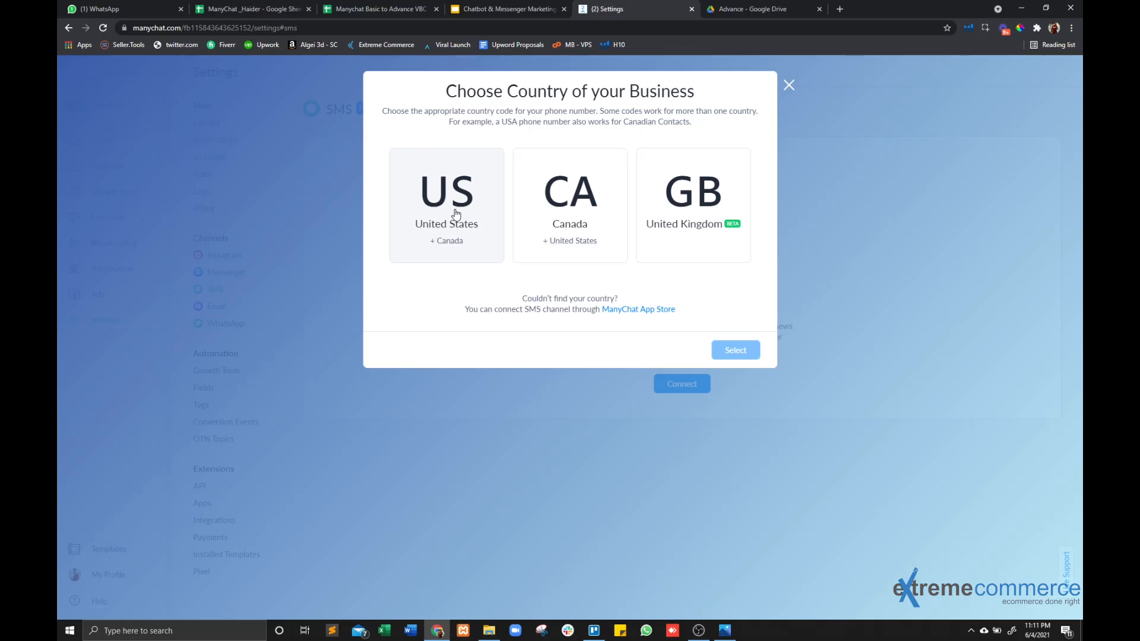
{"action": "left_click", "coordinate": [446, 244]}
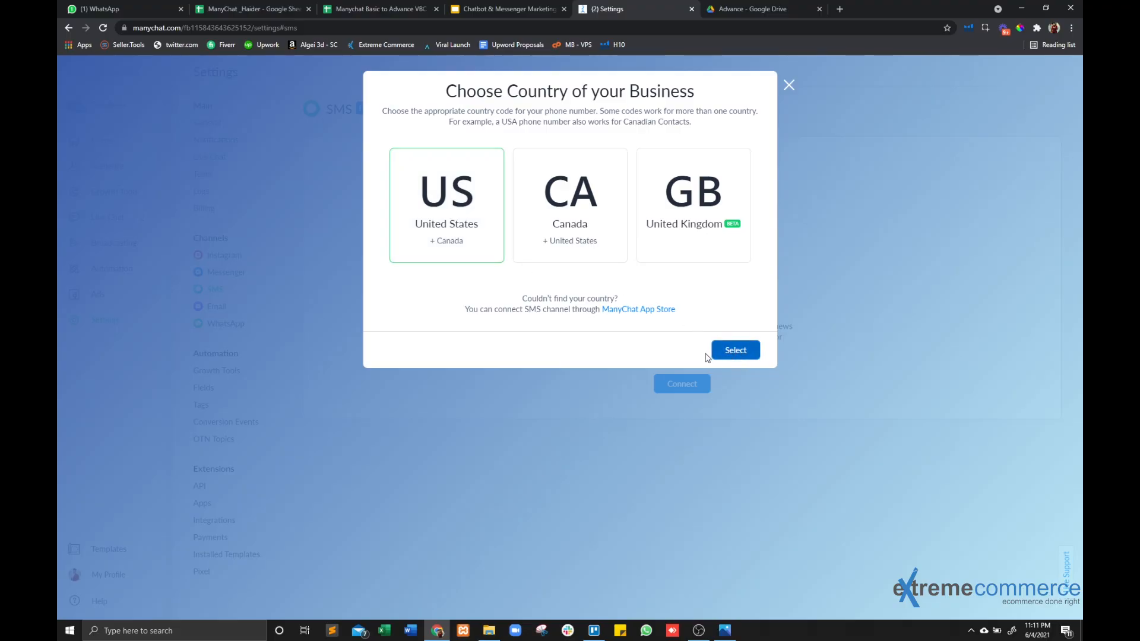
{"action": "left_click", "coordinate": [721, 350]}
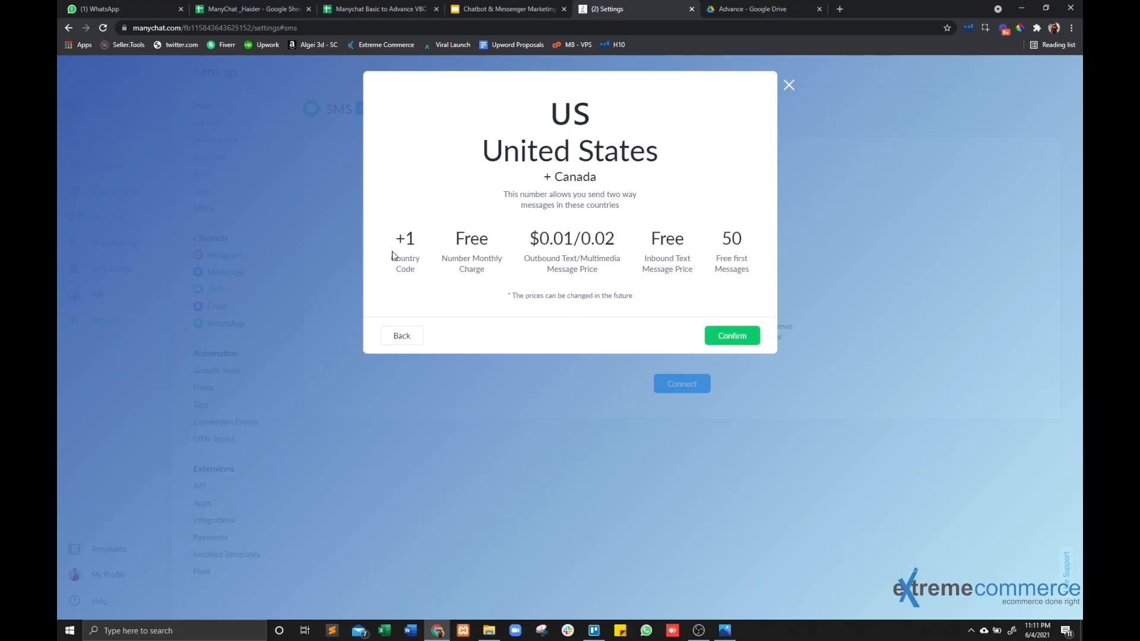
Review the coverage and message prices of the United States SMS number and confirm the choice.
{"action": "left_click_drag", "start_coordinate": [524, 182], "coordinate": [617, 162]}
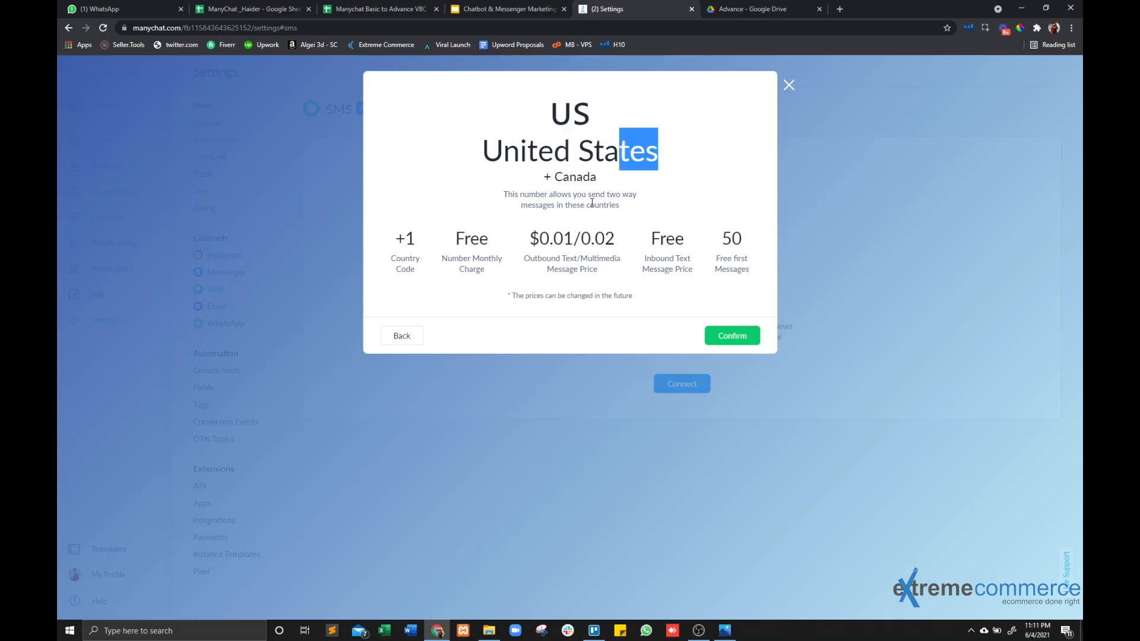
{"action": "left_click_drag", "start_coordinate": [587, 205], "coordinate": [574, 224]}
{"action": "left_click_drag", "start_coordinate": [530, 259], "coordinate": [611, 235]}
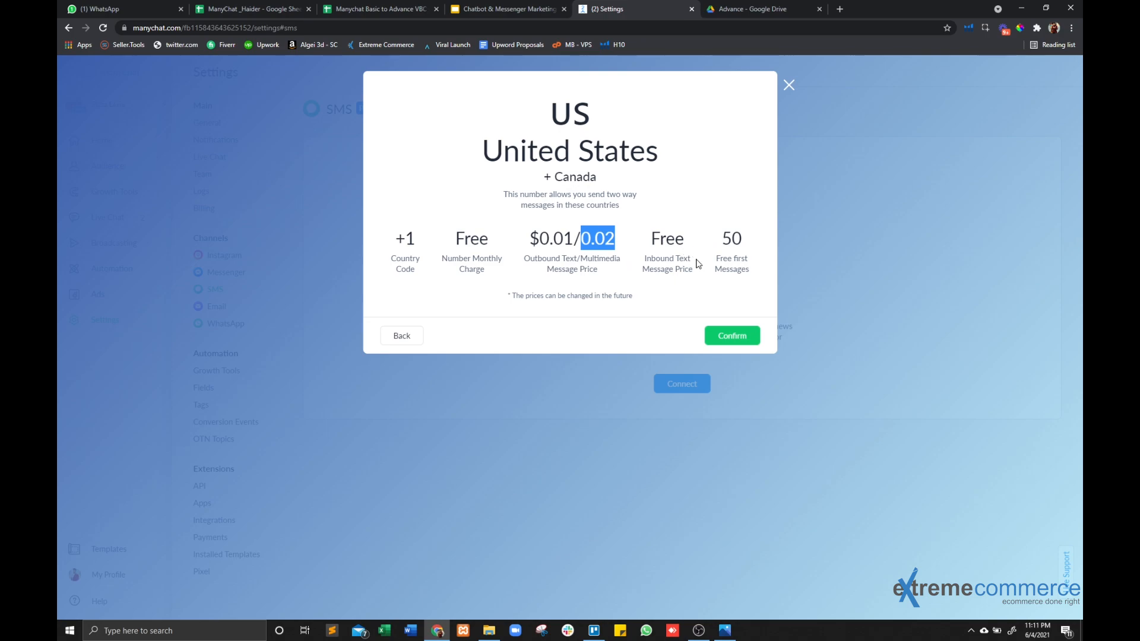
{"action": "left_click_drag", "start_coordinate": [720, 236], "coordinate": [746, 260]}
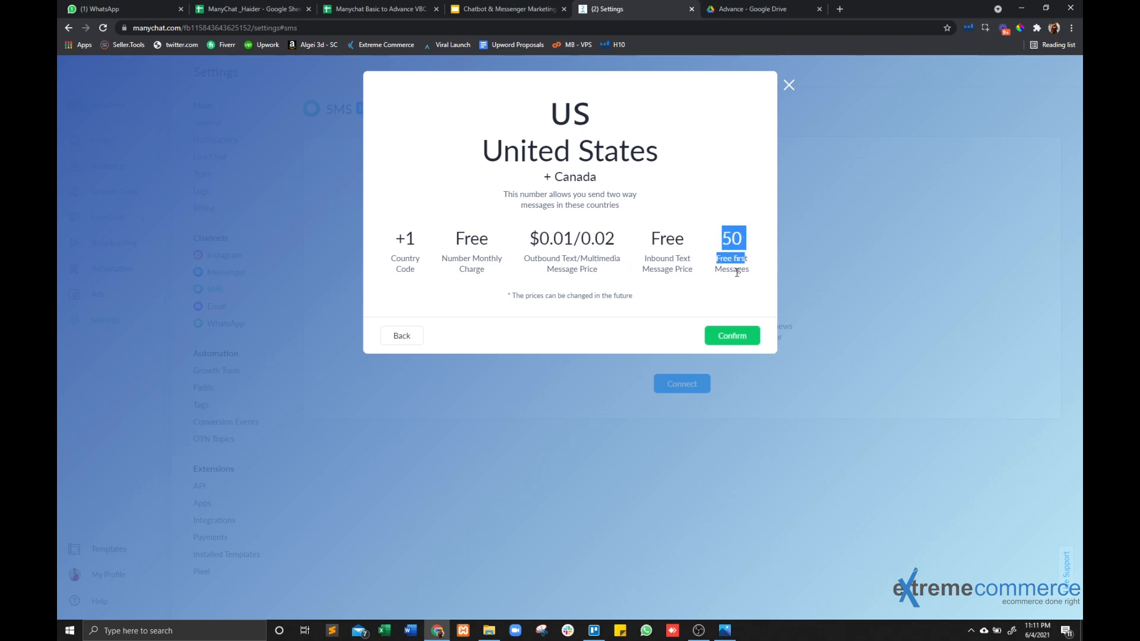
{"action": "left_click", "coordinate": [730, 337]}
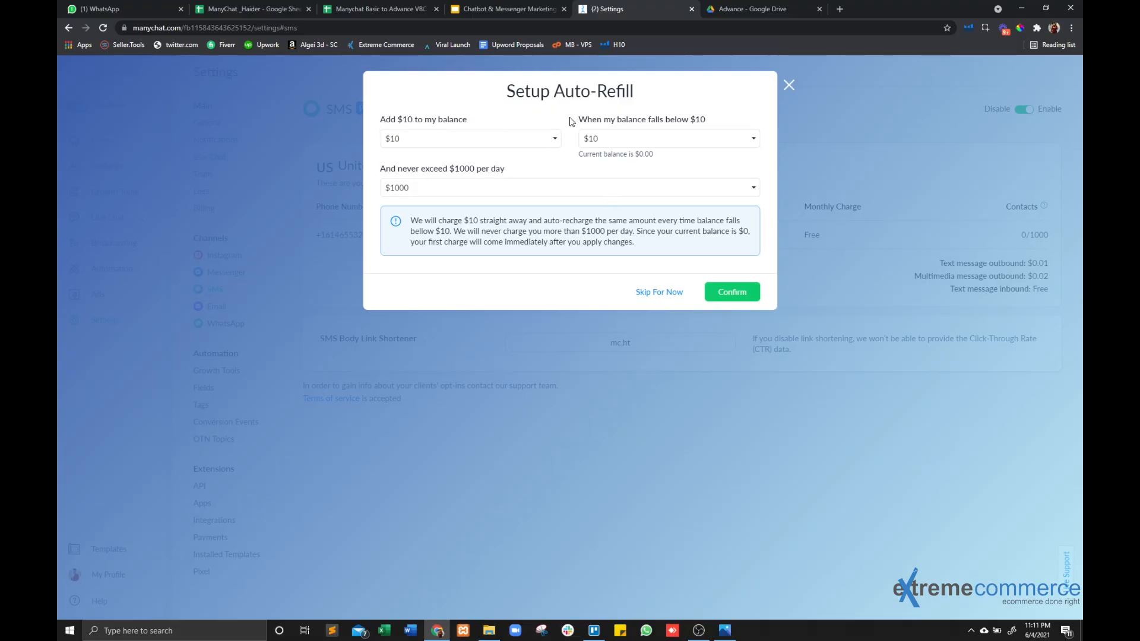
Skip the auto-refill setup for the SMS balance and continue to the SMS channel settings.
{"action": "left_click_drag", "start_coordinate": [573, 156], "coordinate": [706, 122]}
{"action": "left_click", "coordinate": [668, 157]}
{"action": "left_click", "coordinate": [676, 290]}
{"action": "left_click_drag", "start_coordinate": [479, 178], "coordinate": [662, 183]}
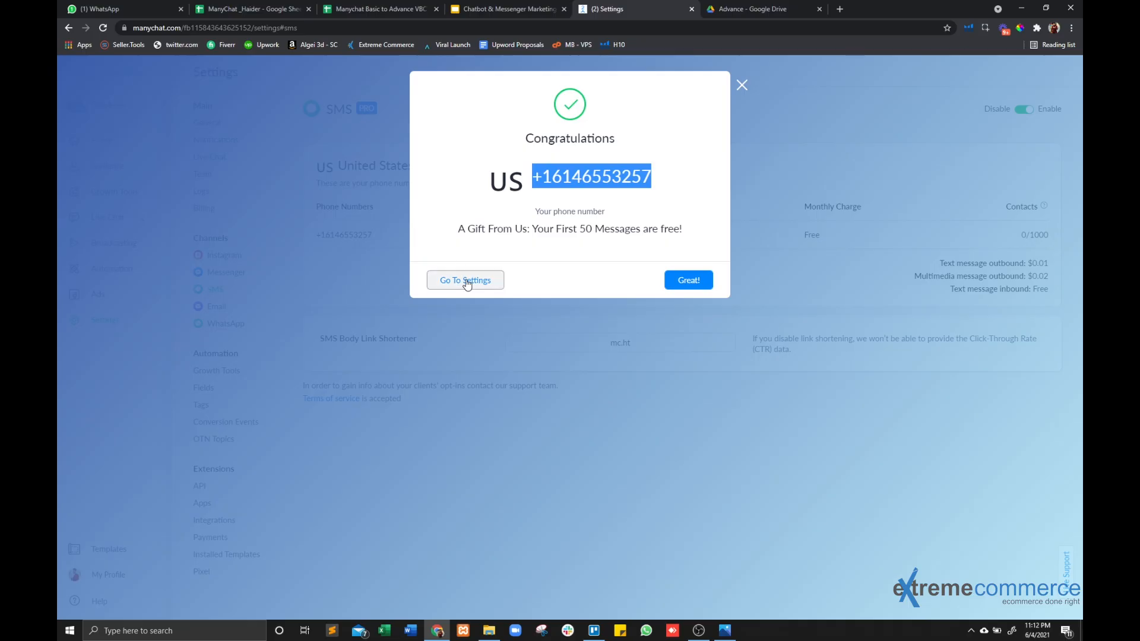
{"action": "left_click", "coordinate": [490, 281]}
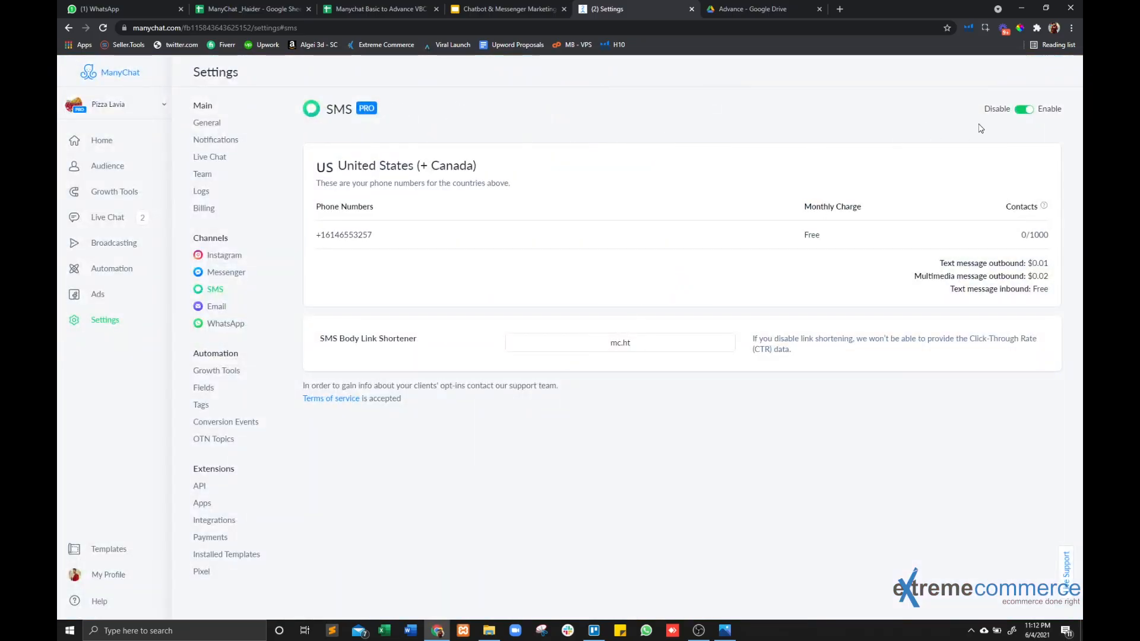
Examine the contact limit listed for the SMS phone number.
{"action": "left_click_drag", "start_coordinate": [1020, 237], "coordinate": [1053, 240]}
{"action": "left_click", "coordinate": [1030, 238]}
{"action": "left_click_drag", "start_coordinate": [1012, 242], "coordinate": [1057, 237]}
{"action": "left_click", "coordinate": [1023, 237]}
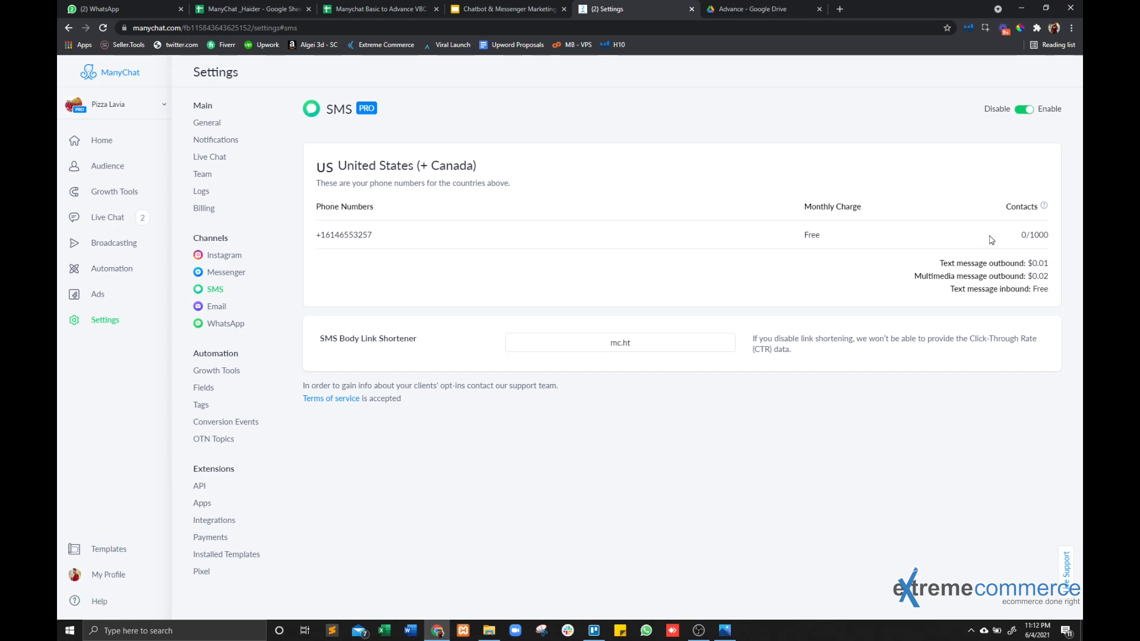
{"action": "left_click_drag", "start_coordinate": [1011, 243], "coordinate": [1046, 235]}
Create a flow in the VBC - Manychat Course | Flows folder from the Collect Phone Numbers & Emails quick campaign.
{"action": "left_click", "coordinate": [126, 270]}
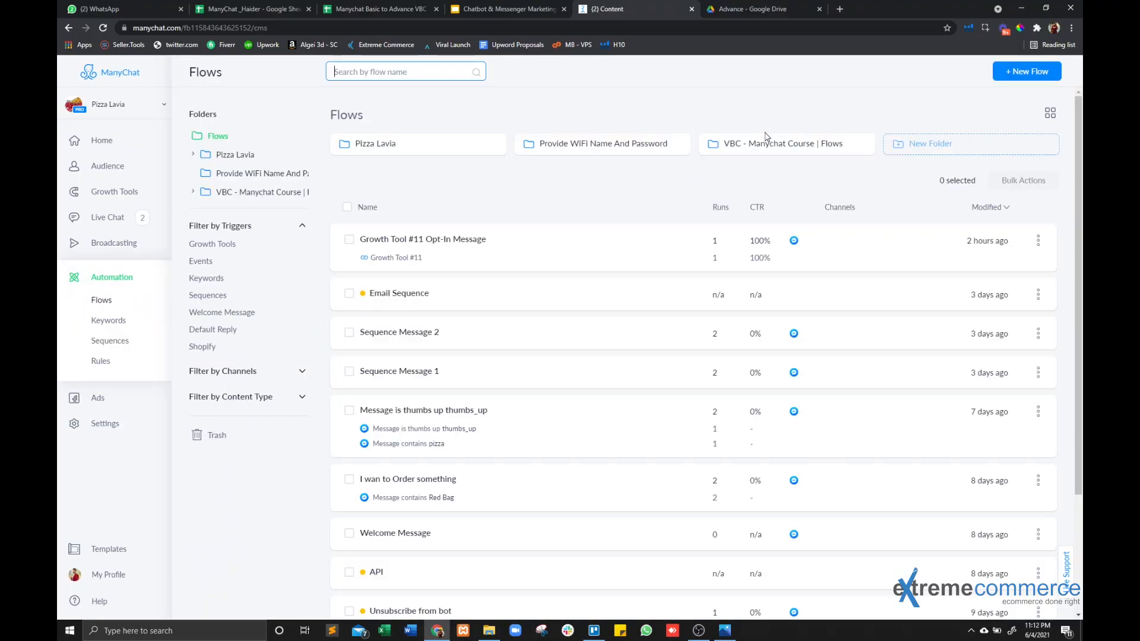
{"action": "left_click", "coordinate": [755, 148]}
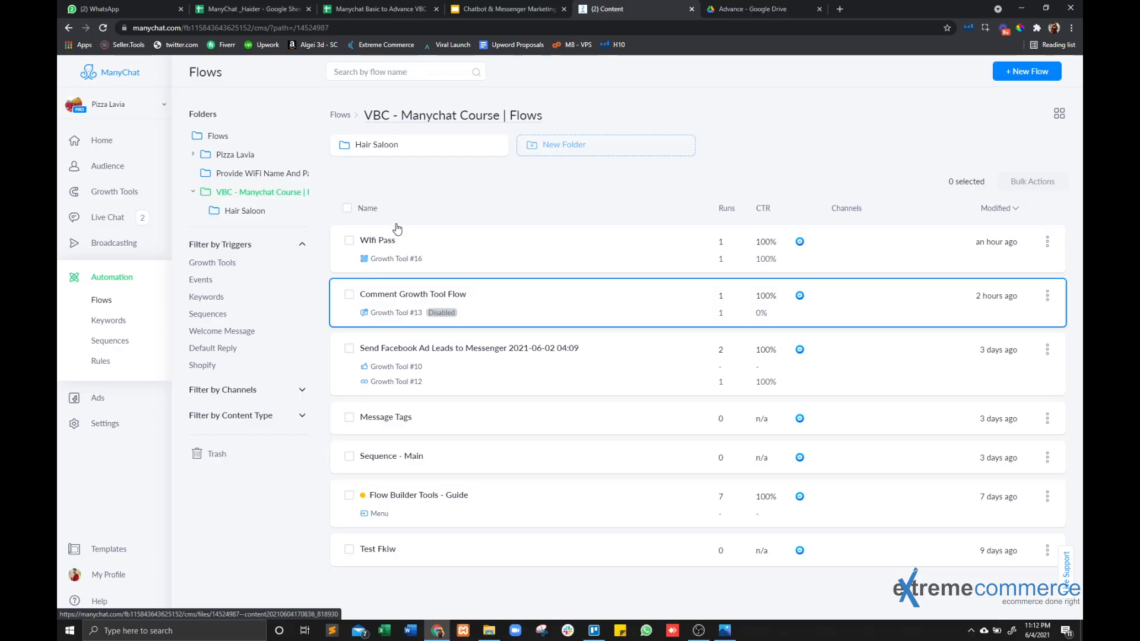
{"action": "left_click", "coordinate": [340, 116]}
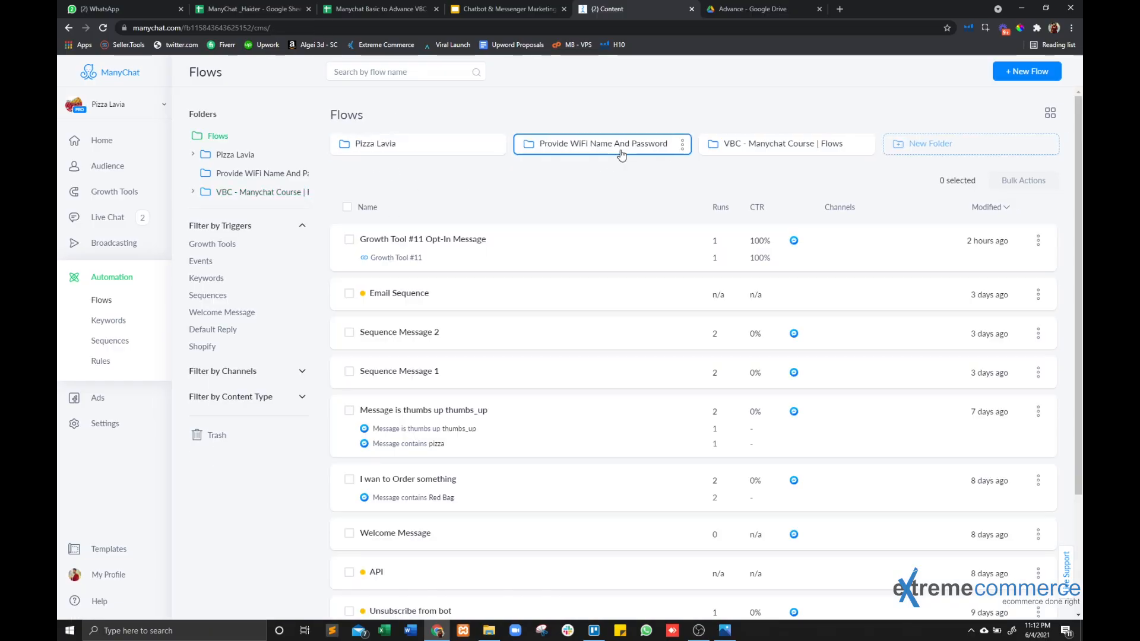
{"action": "left_click", "coordinate": [765, 144]}
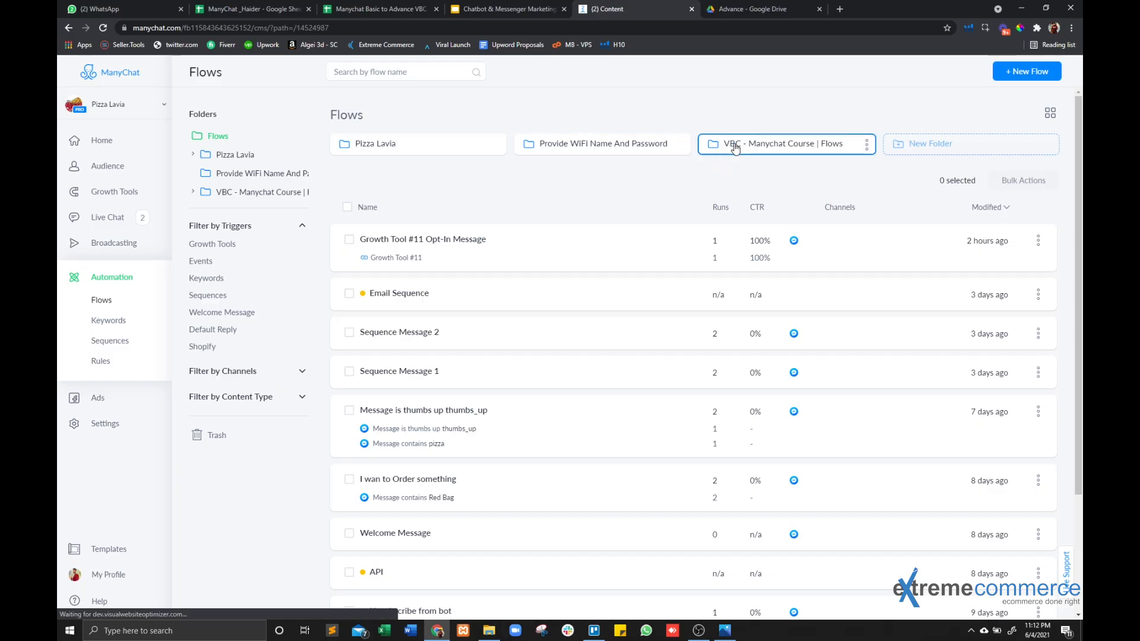
{"action": "left_click", "coordinate": [405, 151]}
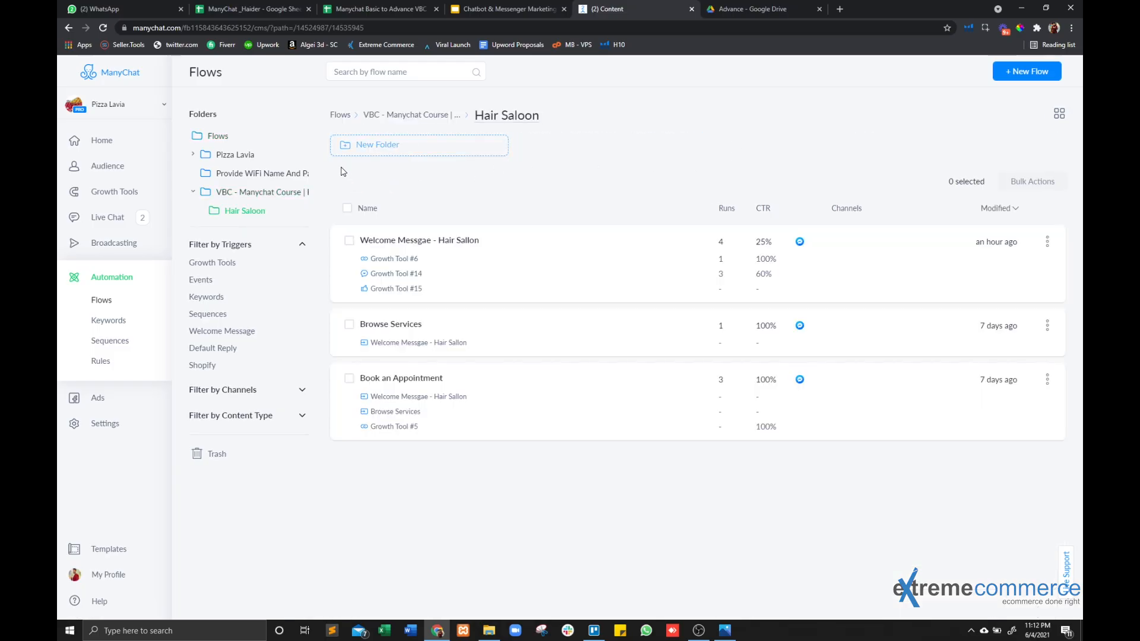
{"action": "key", "text": "alt+Left"}
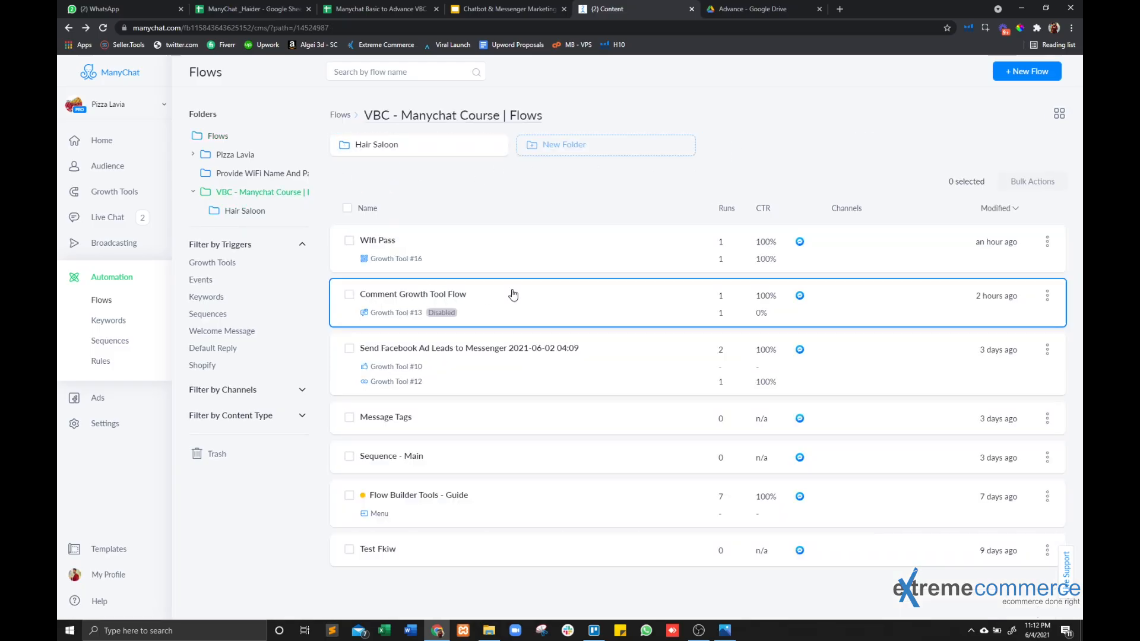
{"action": "left_click", "coordinate": [1026, 71]}
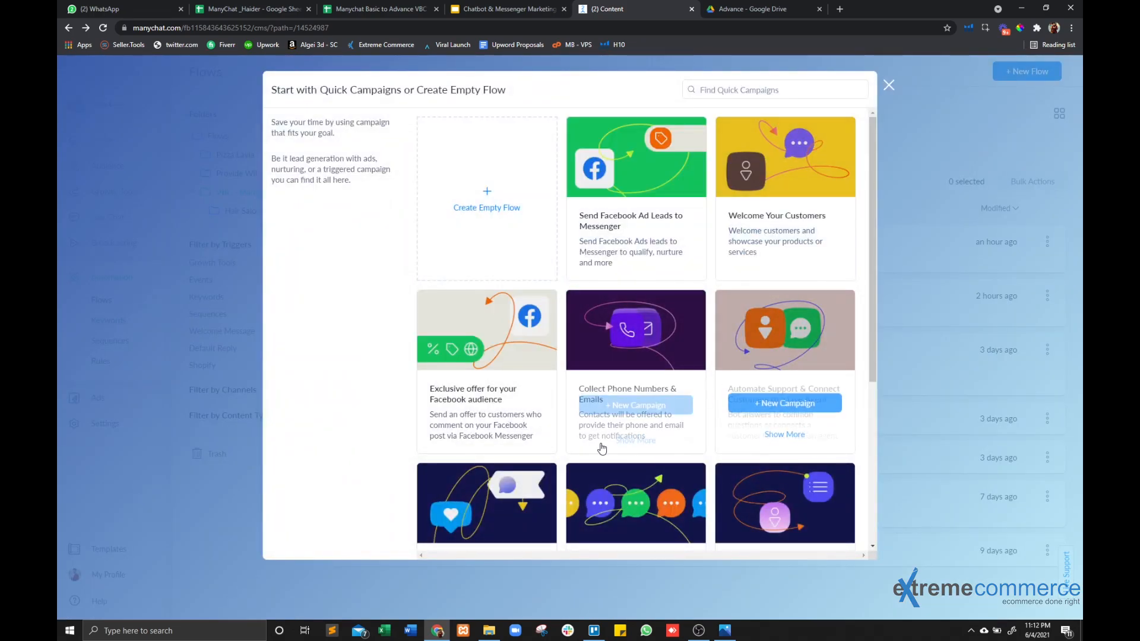
{"action": "left_click", "coordinate": [609, 402]}
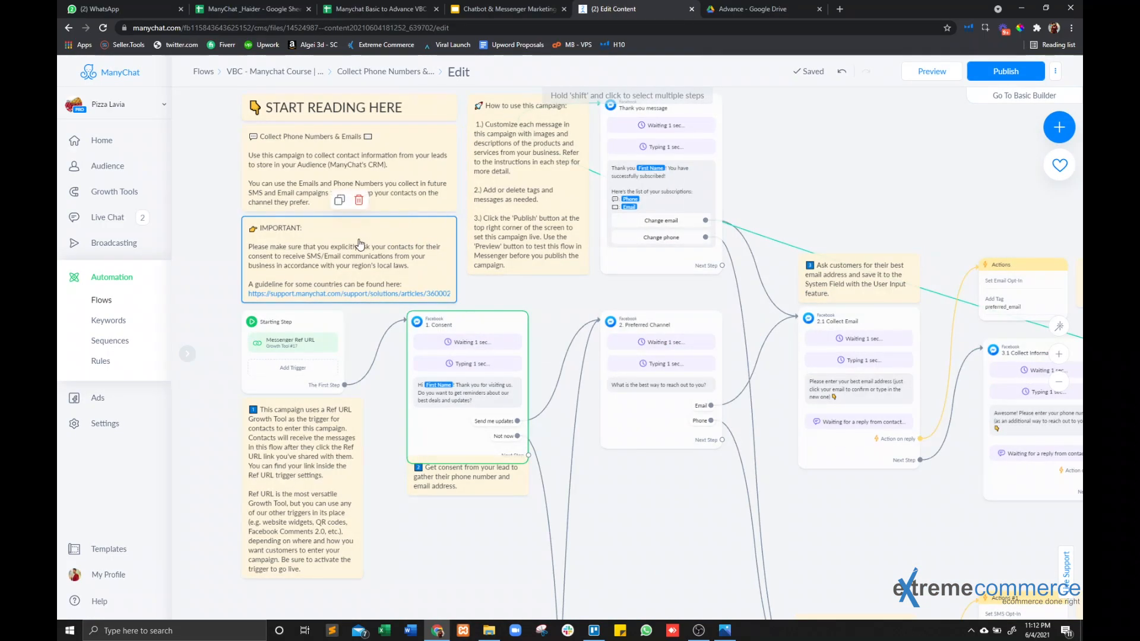
Read the campaign's instruction notes and examine the 1. Consent message with its reply options.
{"action": "scroll", "coordinate": [333, 362], "scroll_direction": "up", "scroll_amount": 5}
{"action": "scroll", "coordinate": [342, 167], "scroll_direction": "down", "scroll_amount": 3}
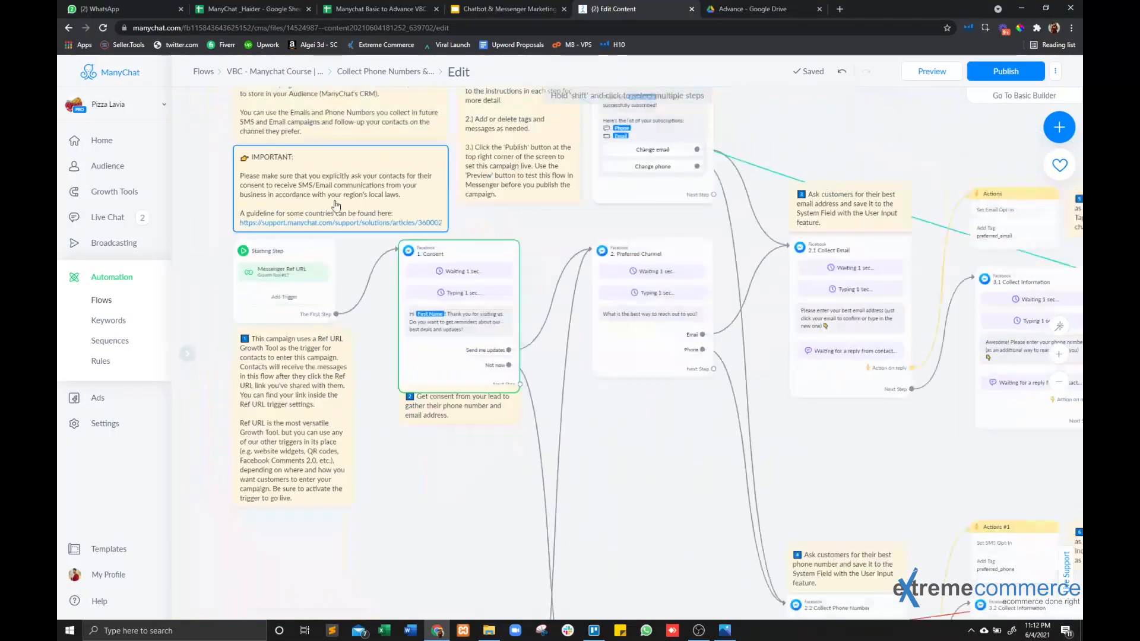
{"action": "scroll", "coordinate": [545, 300], "scroll_direction": "up", "scroll_amount": 2}
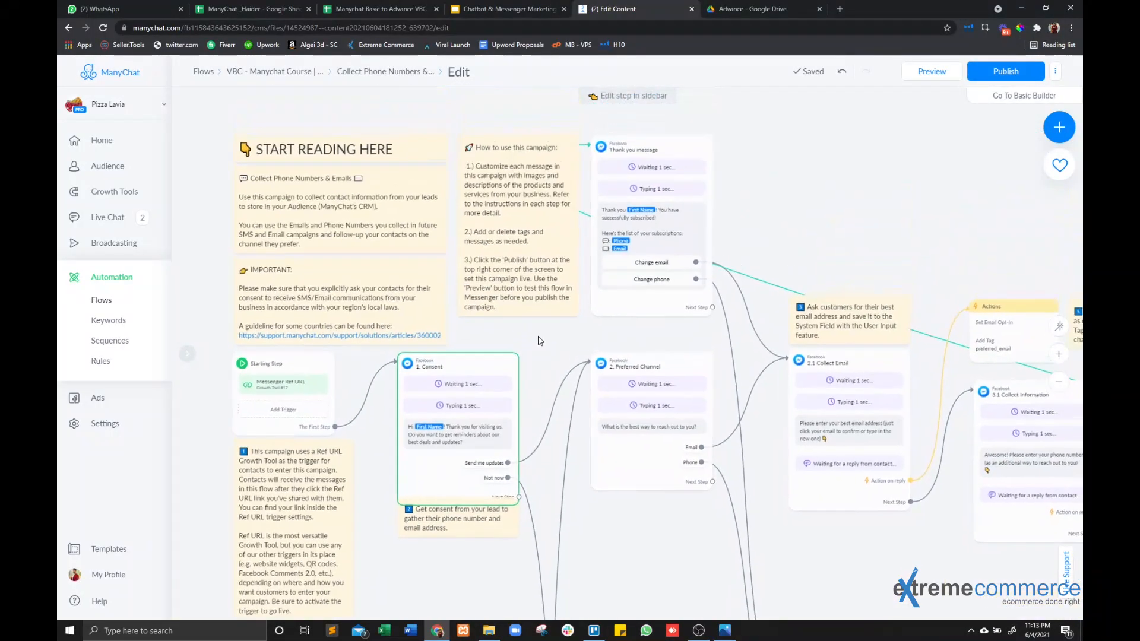
{"action": "scroll", "coordinate": [473, 305], "scroll_direction": "down", "scroll_amount": 2}
{"action": "scroll", "coordinate": [466, 233], "scroll_direction": "up", "scroll_amount": 4}
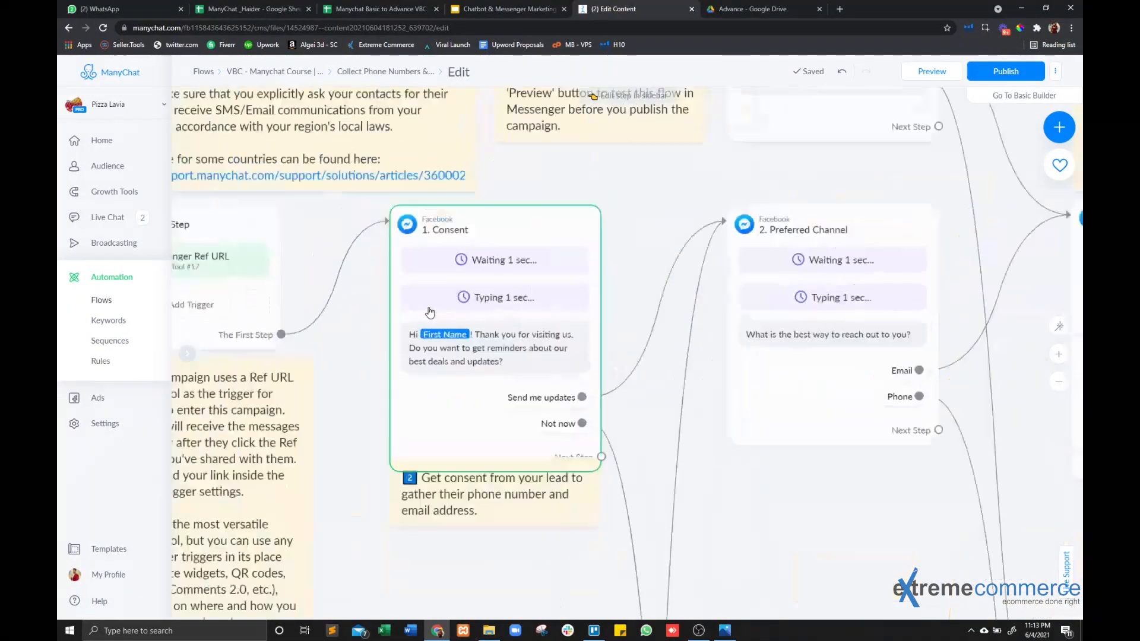
{"action": "scroll", "coordinate": [520, 260], "scroll_direction": "down", "scroll_amount": 1}
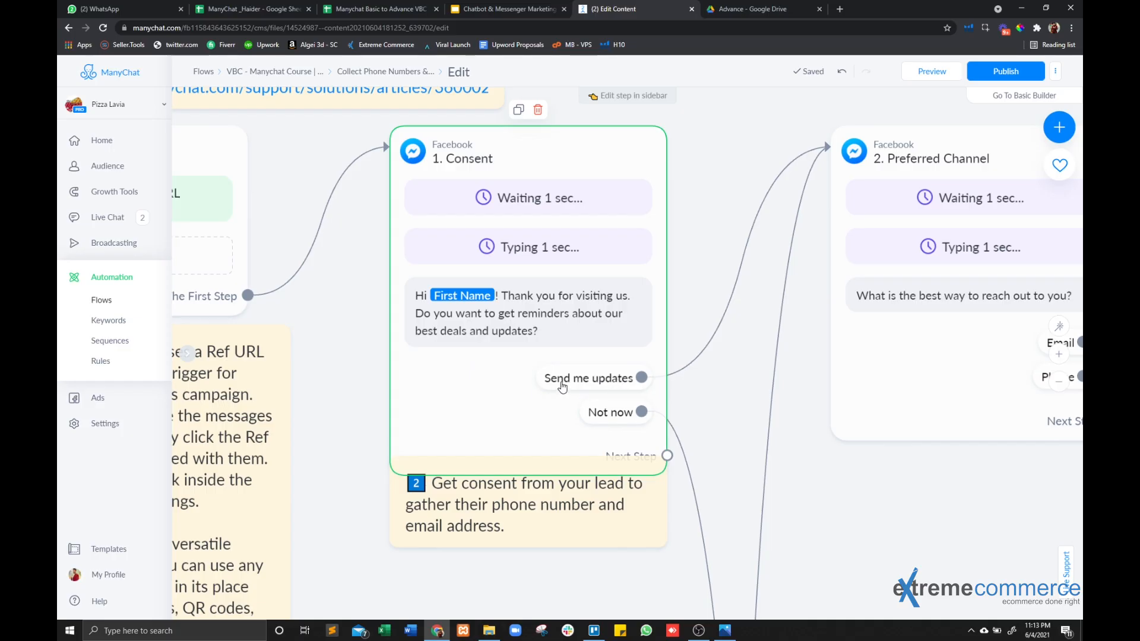
{"action": "scroll", "coordinate": [808, 480], "scroll_direction": "down", "scroll_amount": 1}
Examine the 2. Preferred Channel message and where its Email and Phone replies lead.
{"action": "left_click_drag", "start_coordinate": [843, 510], "coordinate": [523, 501]}
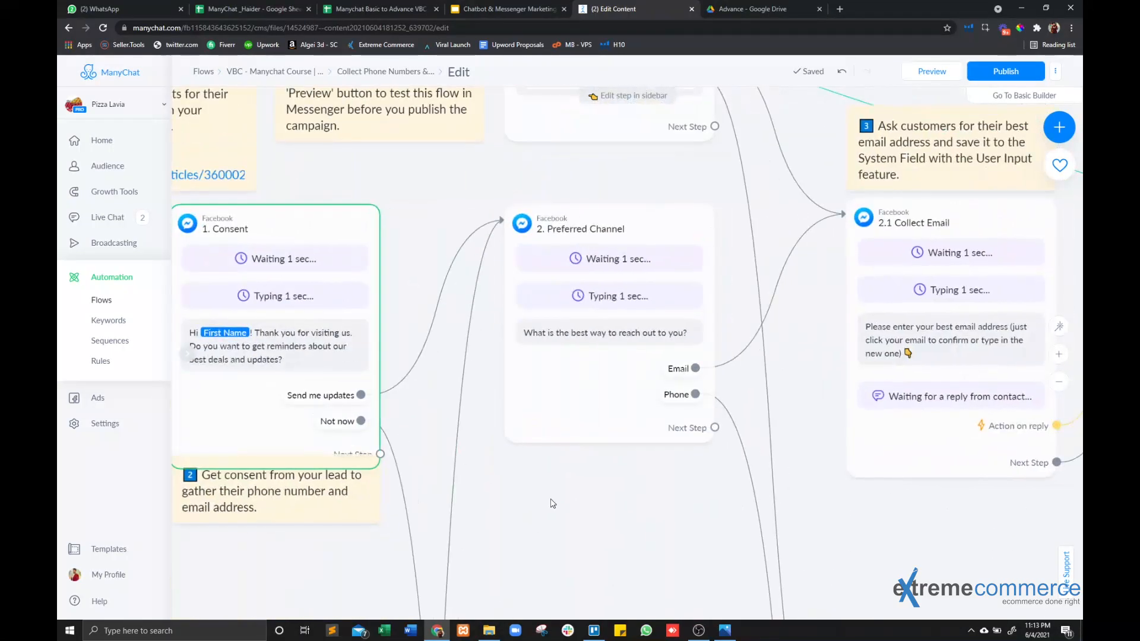
{"action": "mouse_move", "coordinate": [616, 259]}
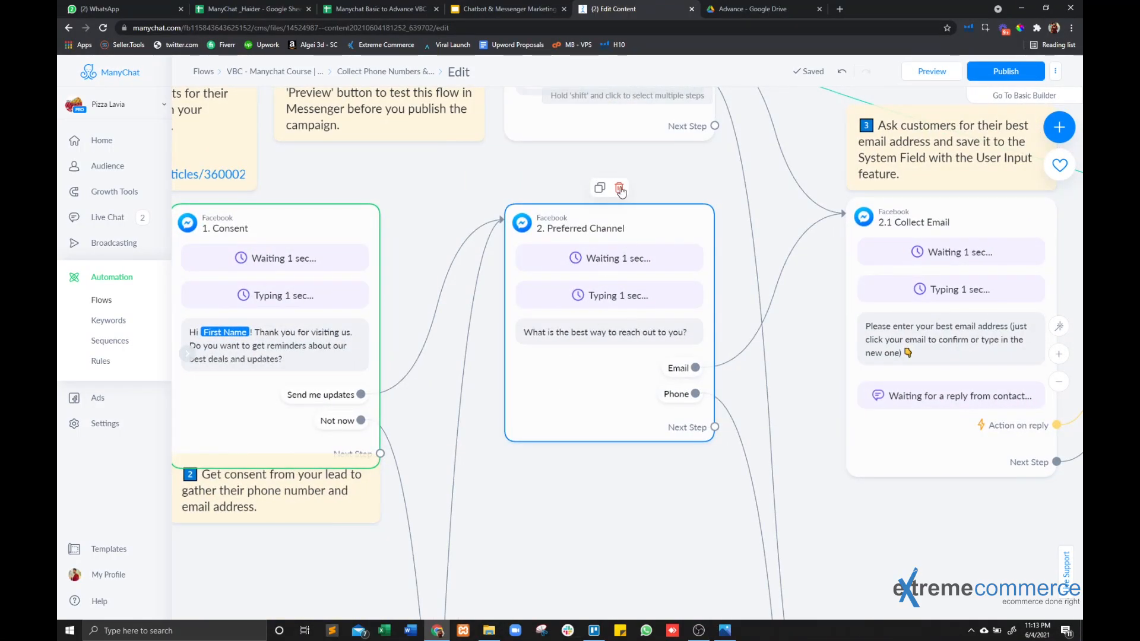
{"action": "left_click_drag", "start_coordinate": [630, 495], "coordinate": [536, 483]}
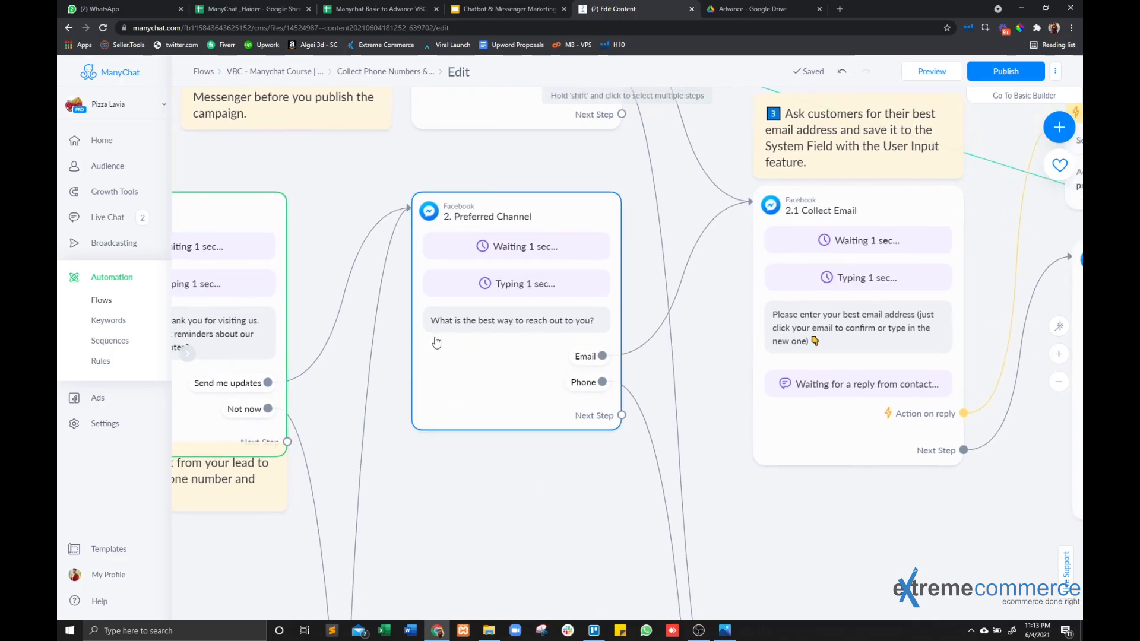
{"action": "scroll", "coordinate": [514, 336], "scroll_direction": "down", "scroll_amount": 3}
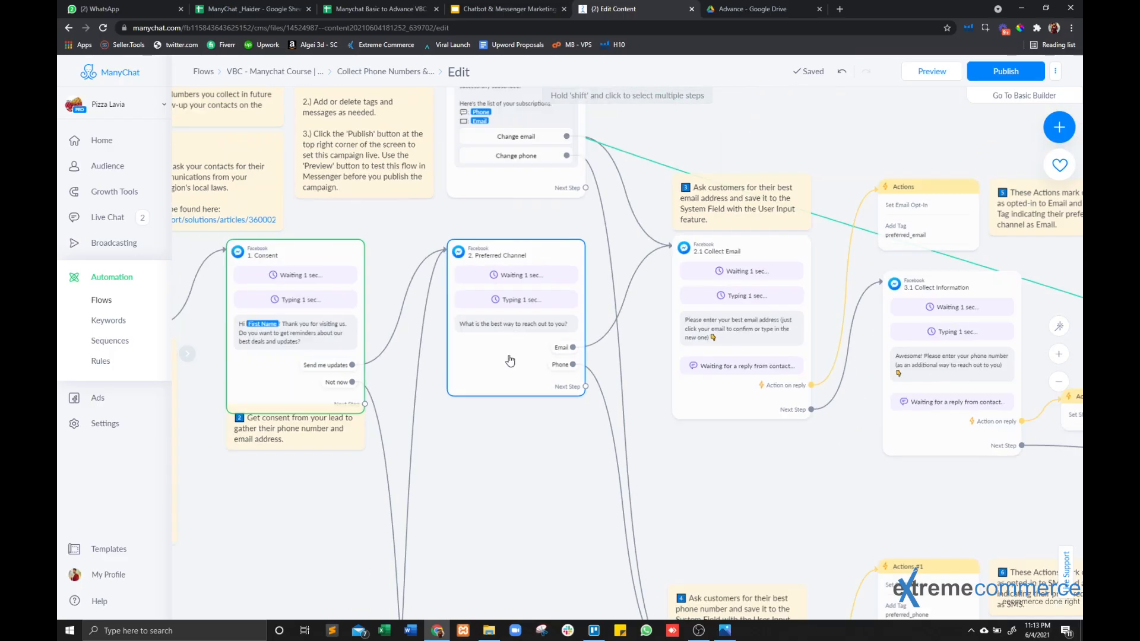
{"action": "left_click_drag", "start_coordinate": [519, 462], "coordinate": [501, 400]}
{"action": "scroll", "coordinate": [559, 283], "scroll_direction": "up", "scroll_amount": 3}
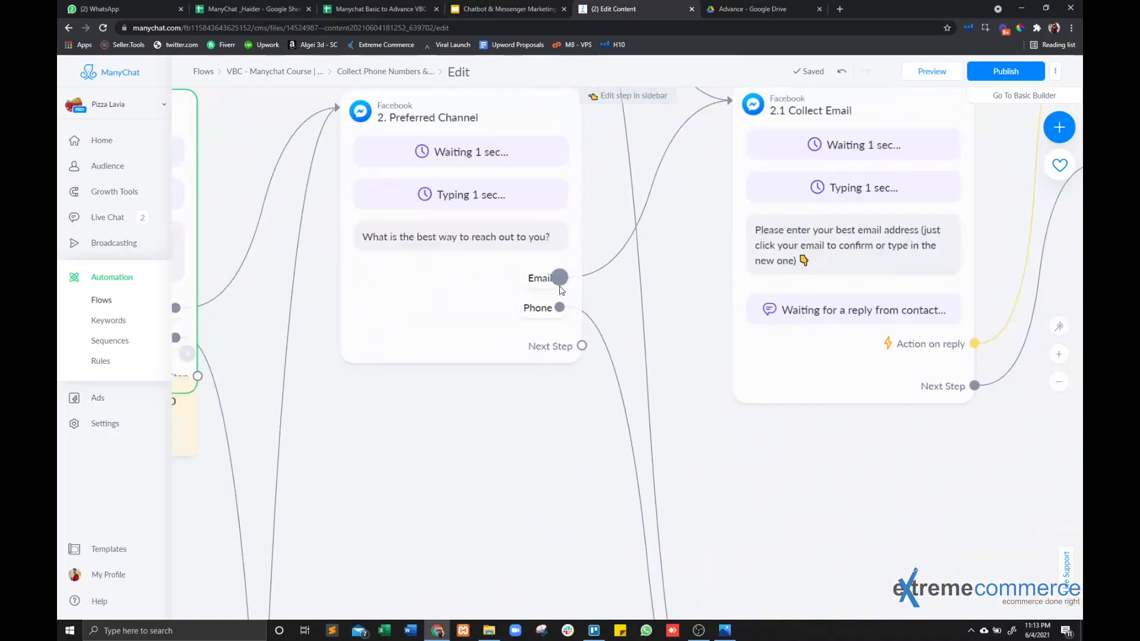
Review the reply settings of the 2.1 Collect Email step, including email saving, opt-in, retry and skip options.
{"action": "left_click_drag", "start_coordinate": [842, 464], "coordinate": [594, 538]}
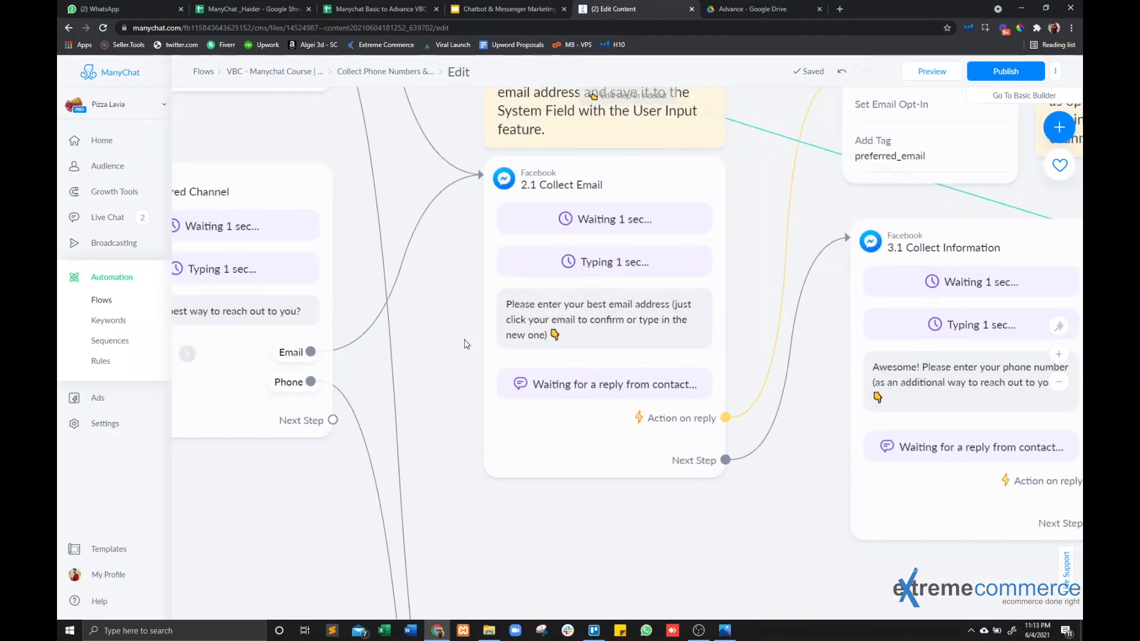
{"action": "left_click_drag", "start_coordinate": [753, 570], "coordinate": [518, 557]}
{"action": "scroll", "coordinate": [440, 552], "scroll_direction": "down", "scroll_amount": 2}
{"action": "left_click", "coordinate": [407, 402]}
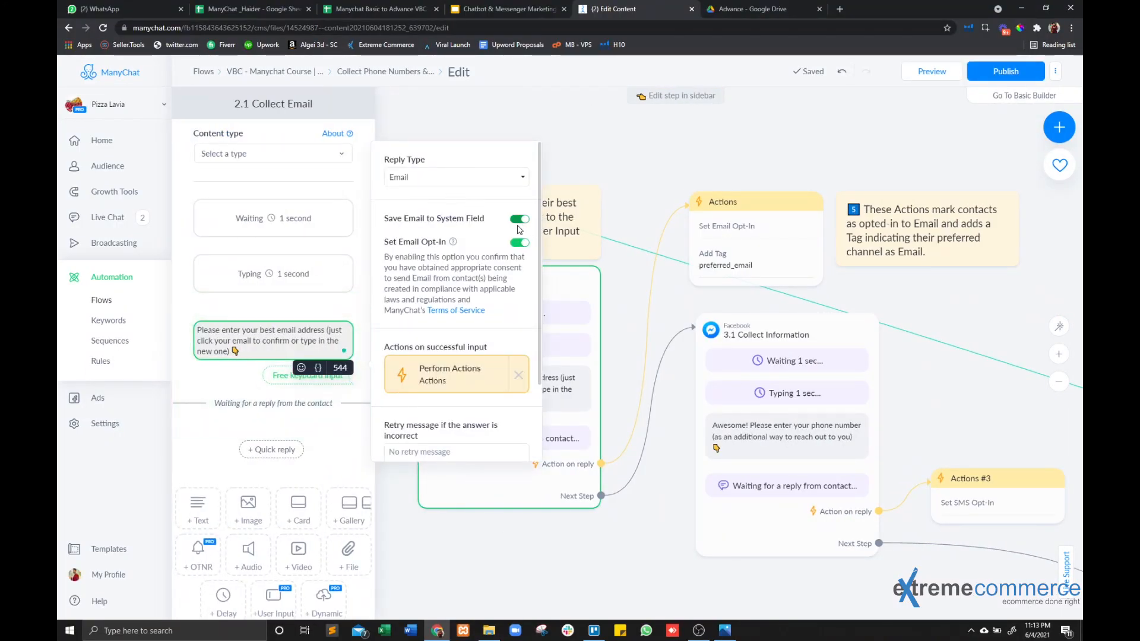
{"action": "scroll", "coordinate": [520, 229], "scroll_direction": "down", "scroll_amount": 3}
{"action": "double_click", "coordinate": [408, 414]}
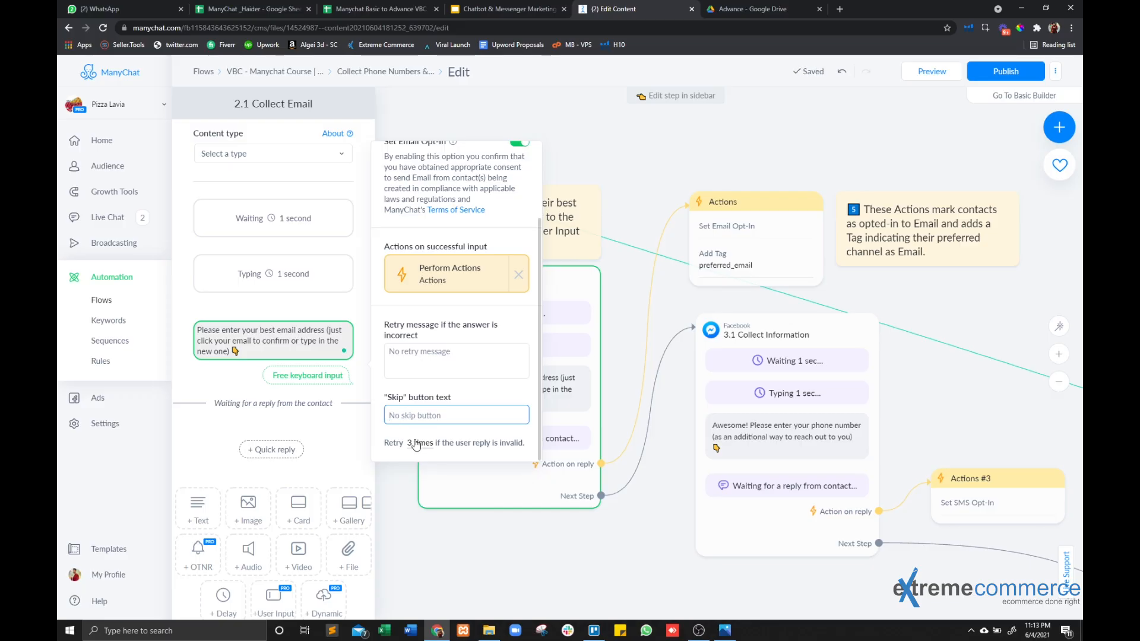
{"action": "left_click", "coordinate": [589, 548]}
Inspect the email opt-in and tag actions after 2.1 Collect Email, plus the phone request in 3.1 Collect Information.
{"action": "left_click_drag", "start_coordinate": [594, 546], "coordinate": [383, 519]}
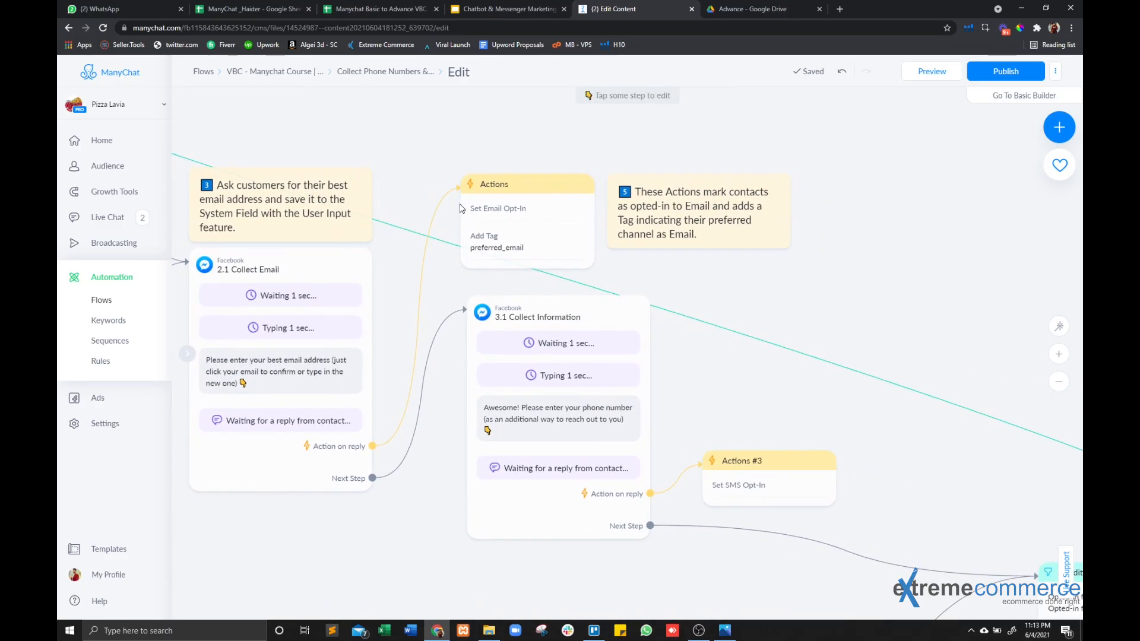
{"action": "left_click", "coordinate": [494, 220]}
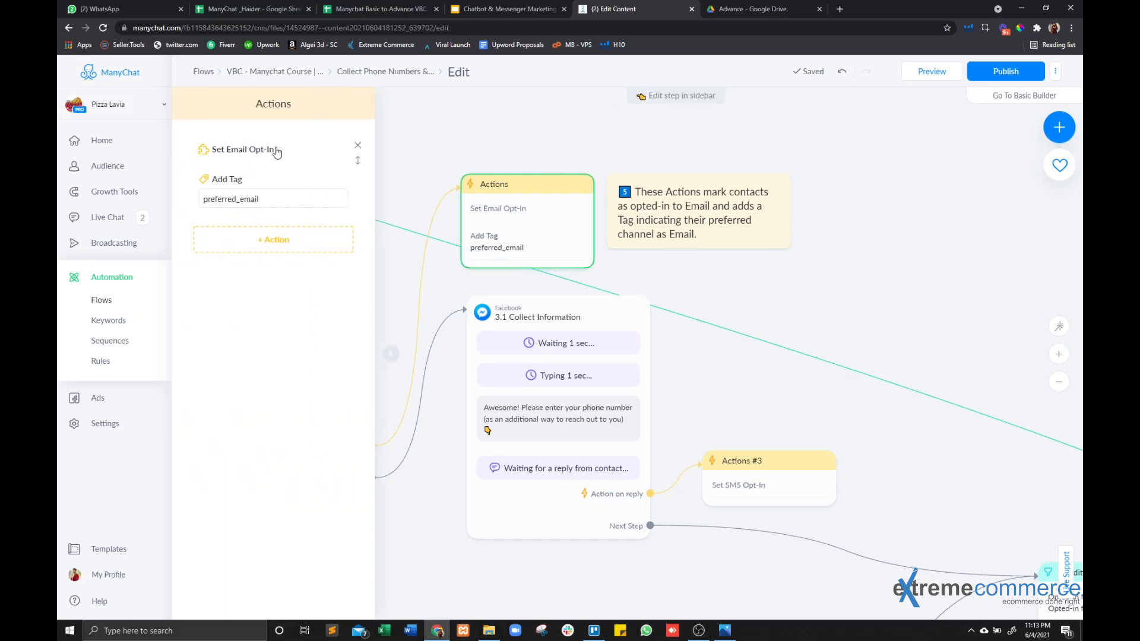
{"action": "left_click", "coordinate": [717, 304]}
{"action": "left_click_drag", "start_coordinate": [703, 399], "coordinate": [715, 340]}
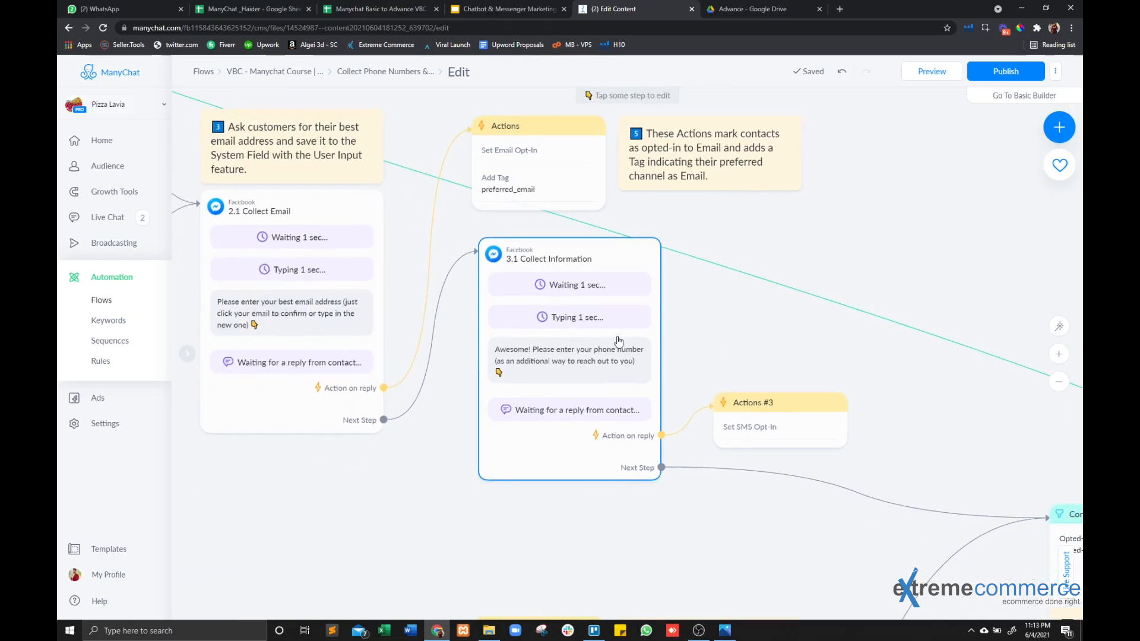
{"action": "scroll", "coordinate": [612, 338], "scroll_direction": "up", "scroll_amount": 3}
{"action": "scroll", "coordinate": [537, 384], "scroll_direction": "down", "scroll_amount": 2}
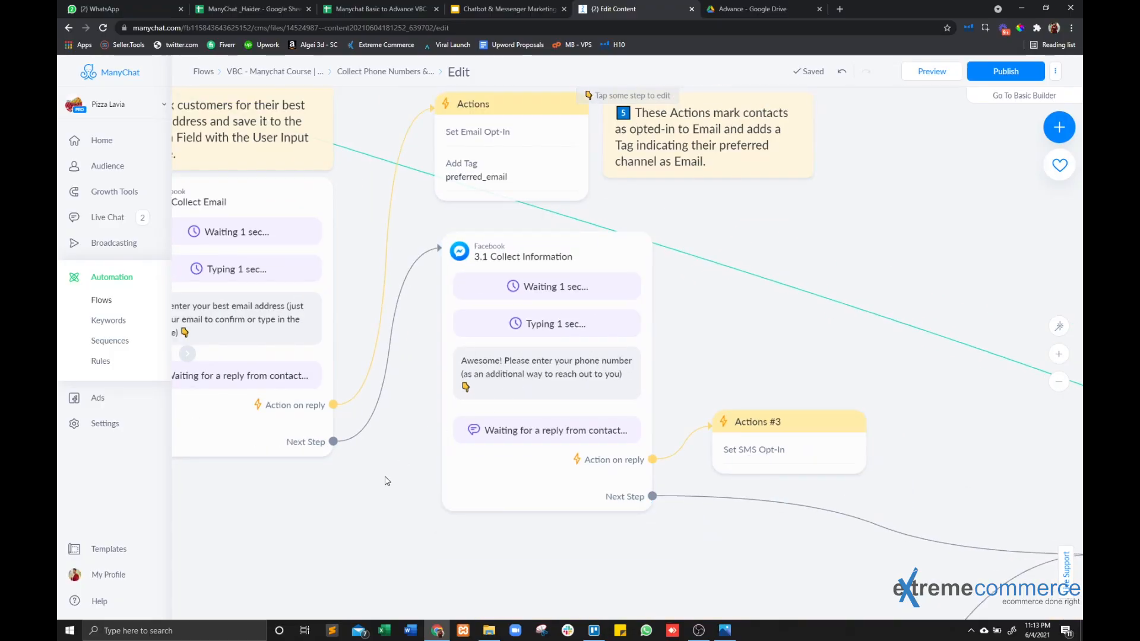
{"action": "left_click_drag", "start_coordinate": [387, 479], "coordinate": [554, 514]}
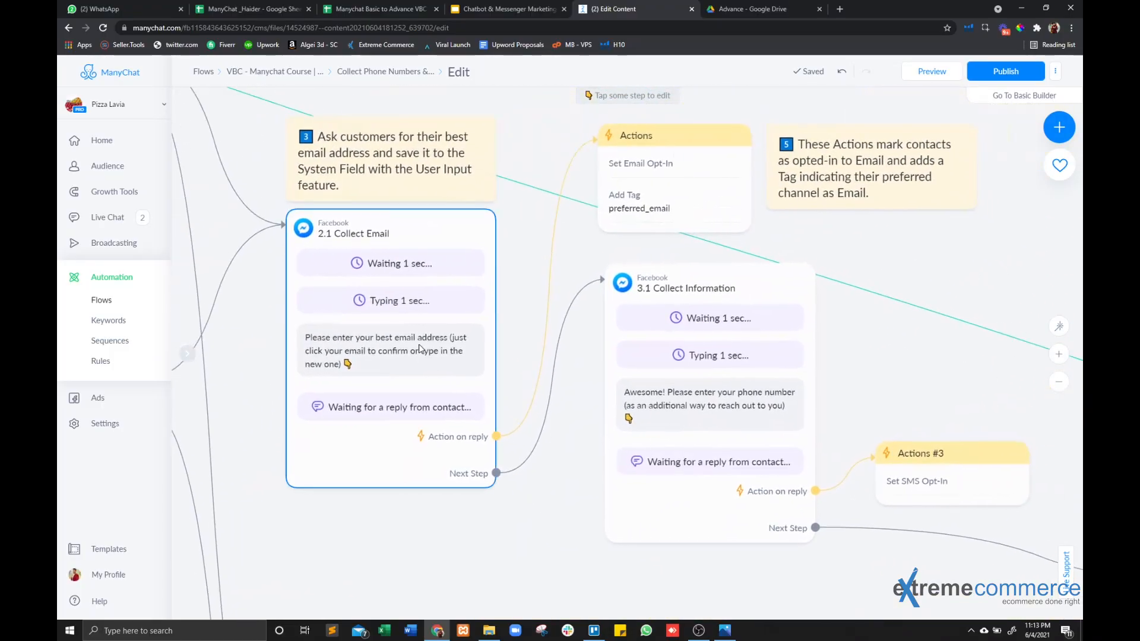
Examine the phone branch, from 2.2 Collect Phone Number with its SMS opt-in actions to 3.2 Collect Information.
{"action": "left_click_drag", "start_coordinate": [373, 522], "coordinate": [380, 500]}
{"action": "left_click_drag", "start_coordinate": [459, 557], "coordinate": [618, 249]}
{"action": "scroll", "coordinate": [556, 374], "scroll_direction": "down", "scroll_amount": 2}
{"action": "scroll", "coordinate": [457, 480], "scroll_direction": "up", "scroll_amount": 2}
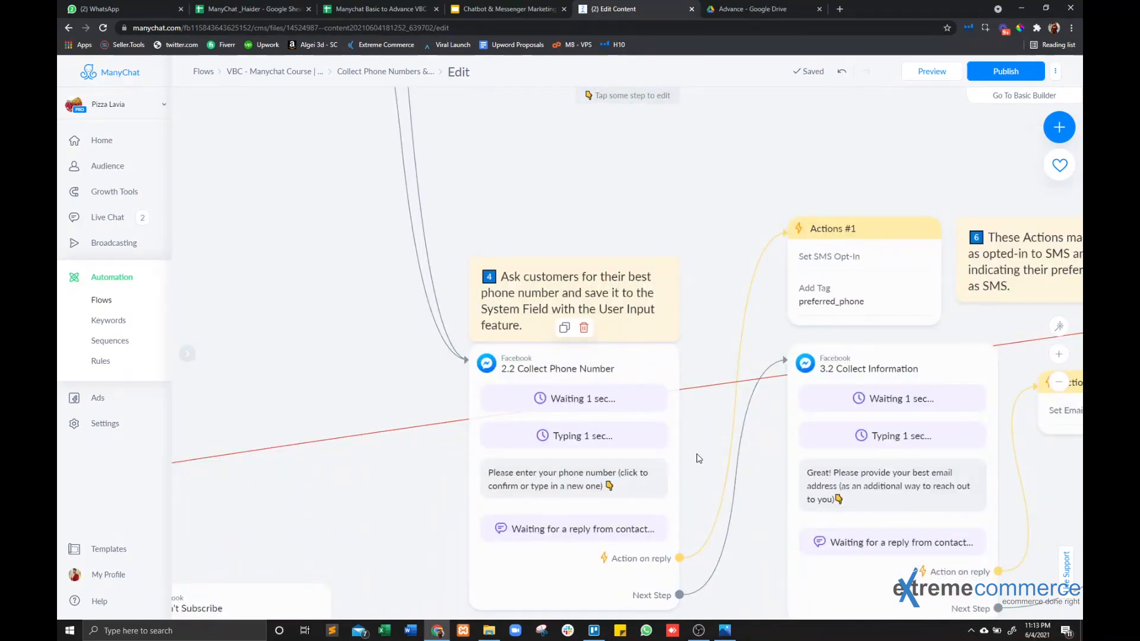
{"action": "left_click_drag", "start_coordinate": [977, 460], "coordinate": [389, 372]}
{"action": "left_click_drag", "start_coordinate": [728, 365], "coordinate": [544, 517]}
Follow both branches to the Condition step and examine its SMS and Email opt-in checks.
{"action": "scroll", "coordinate": [524, 472], "scroll_direction": "down", "scroll_amount": 1}
{"action": "scroll", "coordinate": [524, 471], "scroll_direction": "down", "scroll_amount": 3}
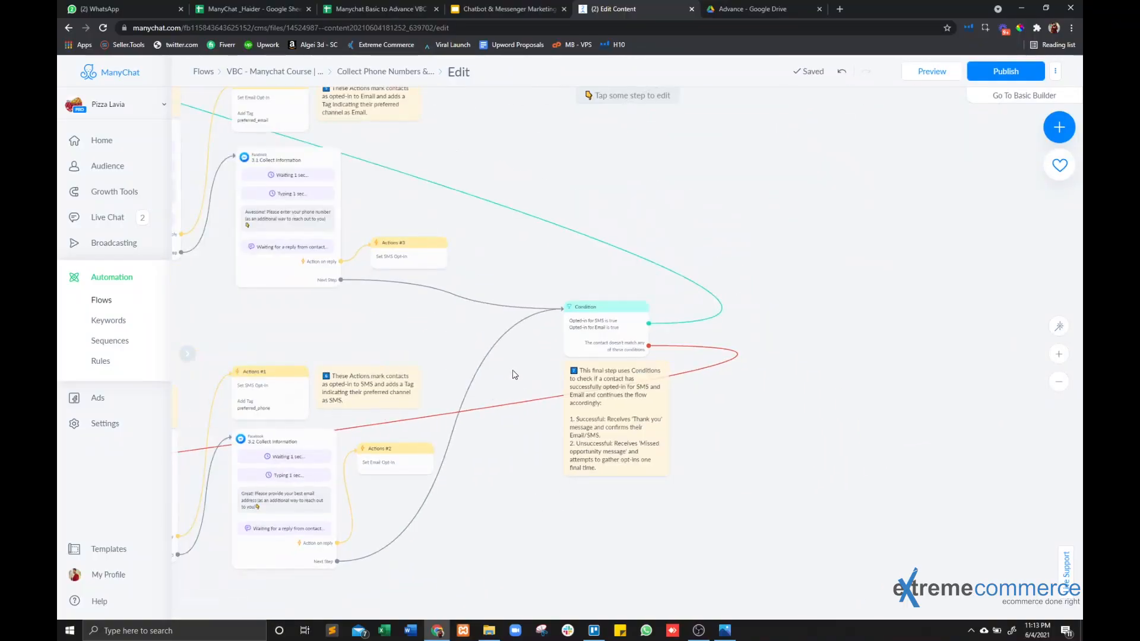
{"action": "left_click_drag", "start_coordinate": [514, 374], "coordinate": [639, 414]}
{"action": "scroll", "coordinate": [713, 351], "scroll_direction": "up", "scroll_amount": 5}
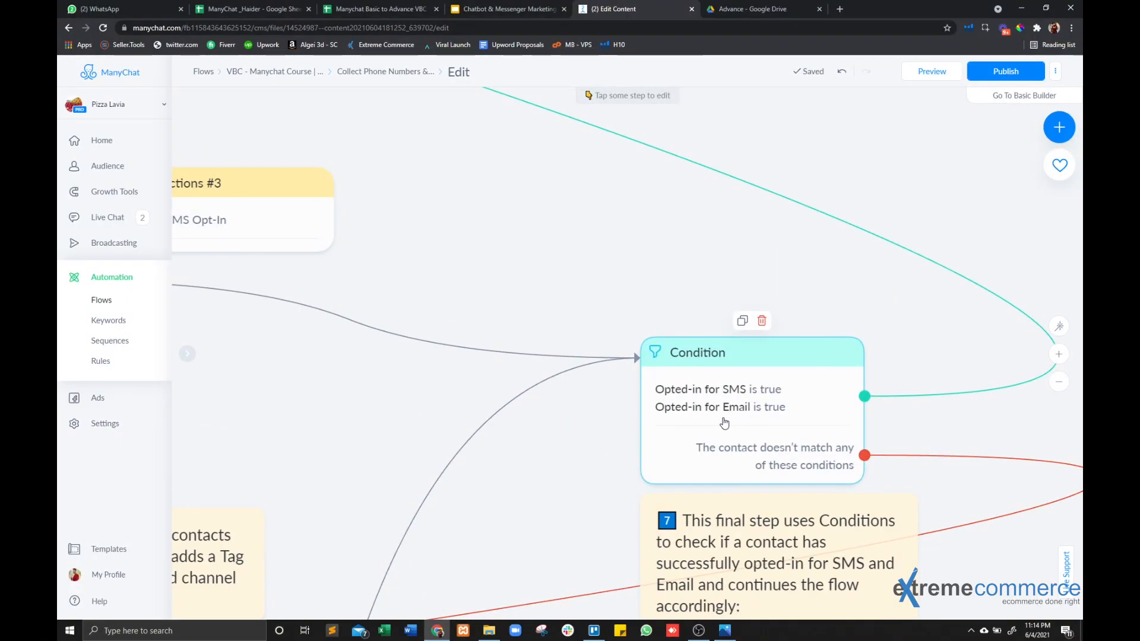
{"action": "left_click_drag", "start_coordinate": [518, 257], "coordinate": [420, 196]}
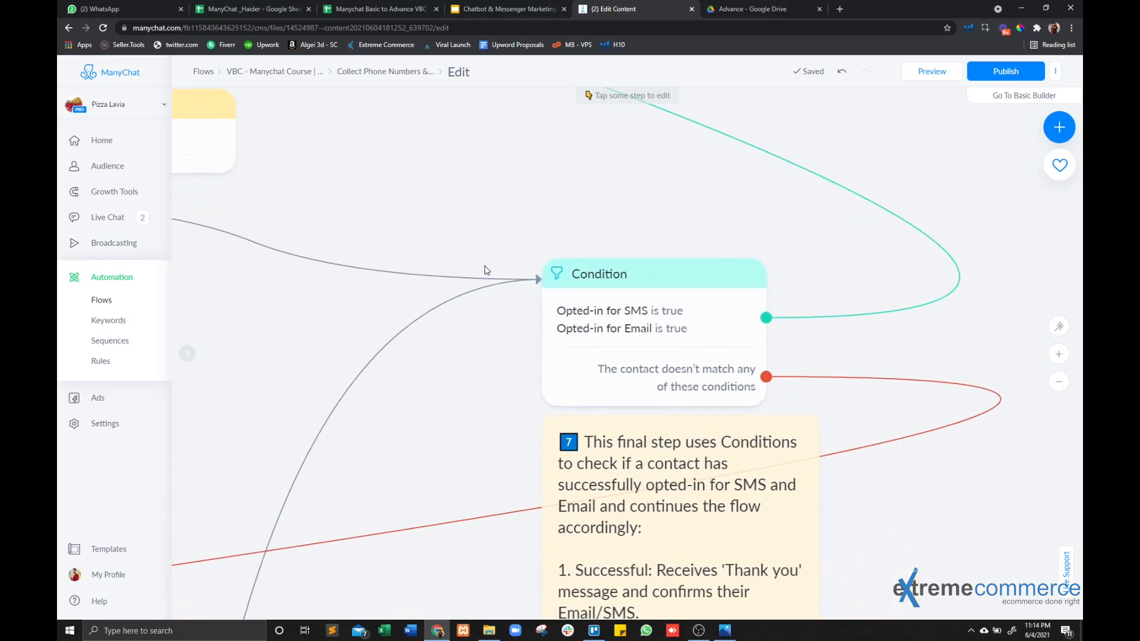
{"action": "left_click_drag", "start_coordinate": [514, 395], "coordinate": [818, 389]}
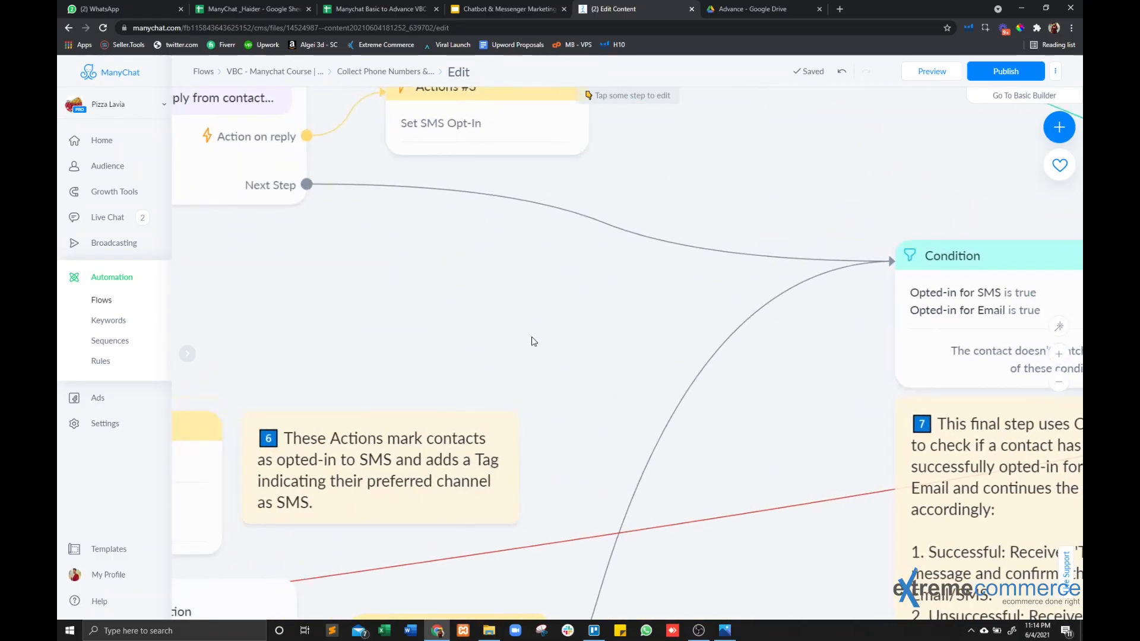
Review the phone reply settings of the 3.1 Collect Information step, including phone saving and SMS opt-in.
{"action": "left_click_drag", "start_coordinate": [450, 334], "coordinate": [720, 415]}
{"action": "left_click_drag", "start_coordinate": [500, 420], "coordinate": [458, 547]}
{"action": "left_click", "coordinate": [404, 230]}
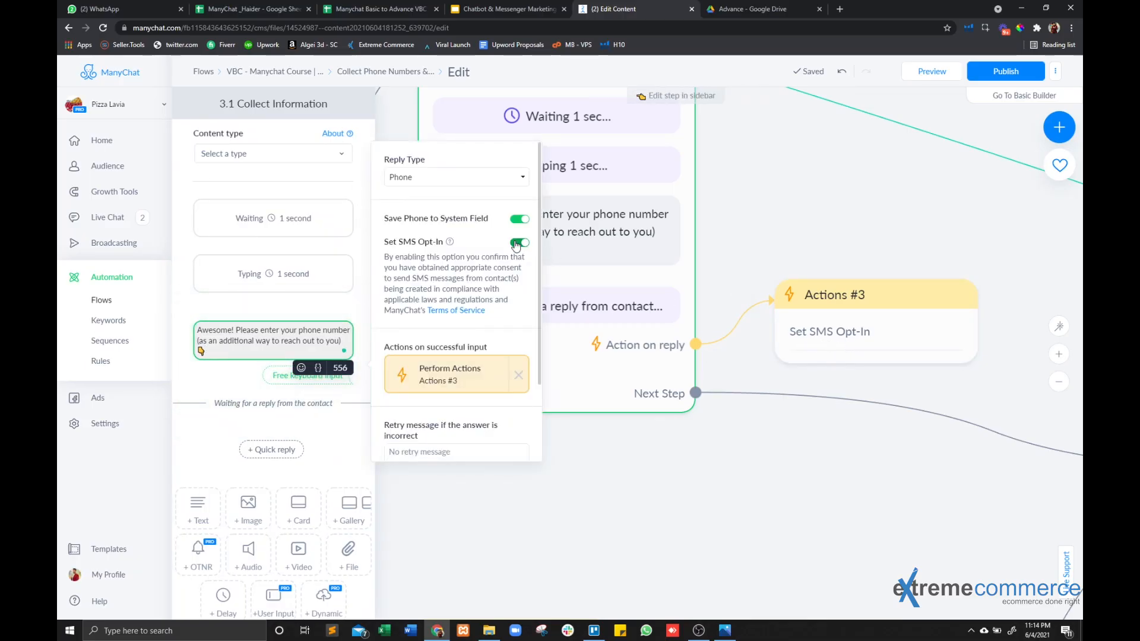
{"action": "left_click", "coordinate": [938, 384]}
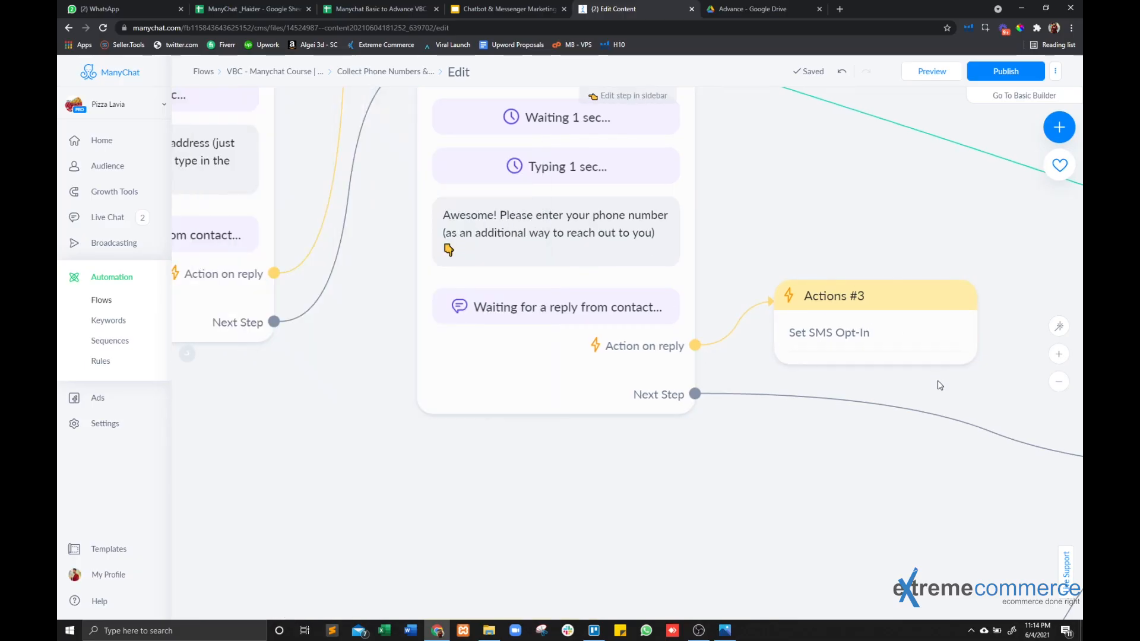
Trace the Condition step's non-matching path to the Missed opportunity message and examine its Subscribe and Maybe later buttons.
{"action": "left_click_drag", "start_coordinate": [938, 384], "coordinate": [237, 293]}
{"action": "mouse_move", "coordinate": [650, 409]}
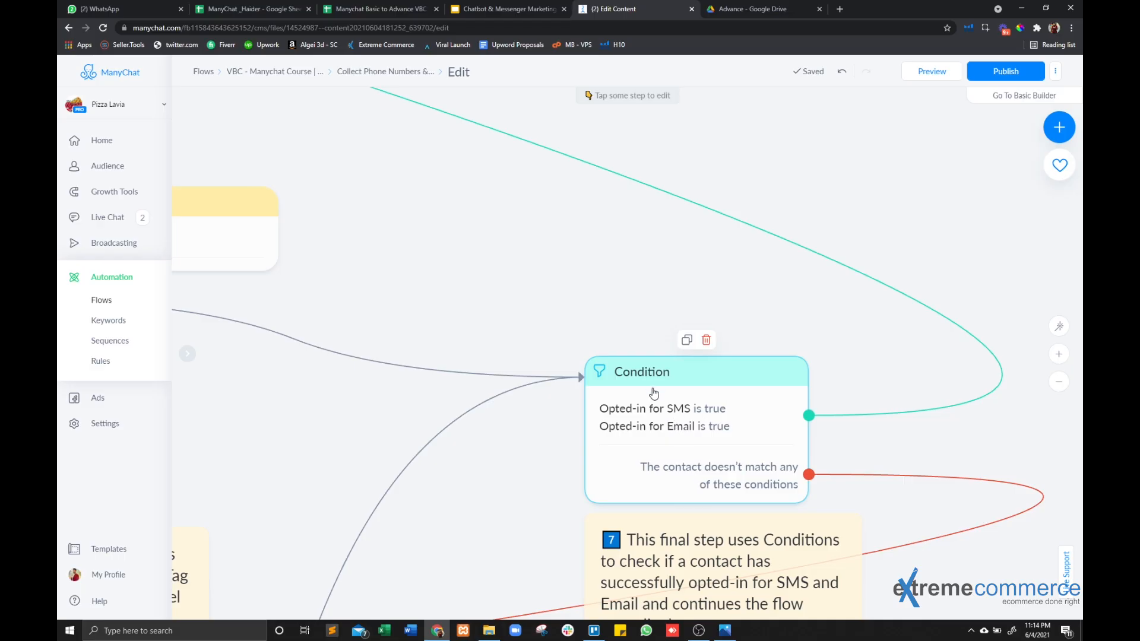
{"action": "scroll", "coordinate": [695, 477], "scroll_direction": "down", "scroll_amount": 3}
{"action": "left_click_drag", "start_coordinate": [435, 578], "coordinate": [748, 293]}
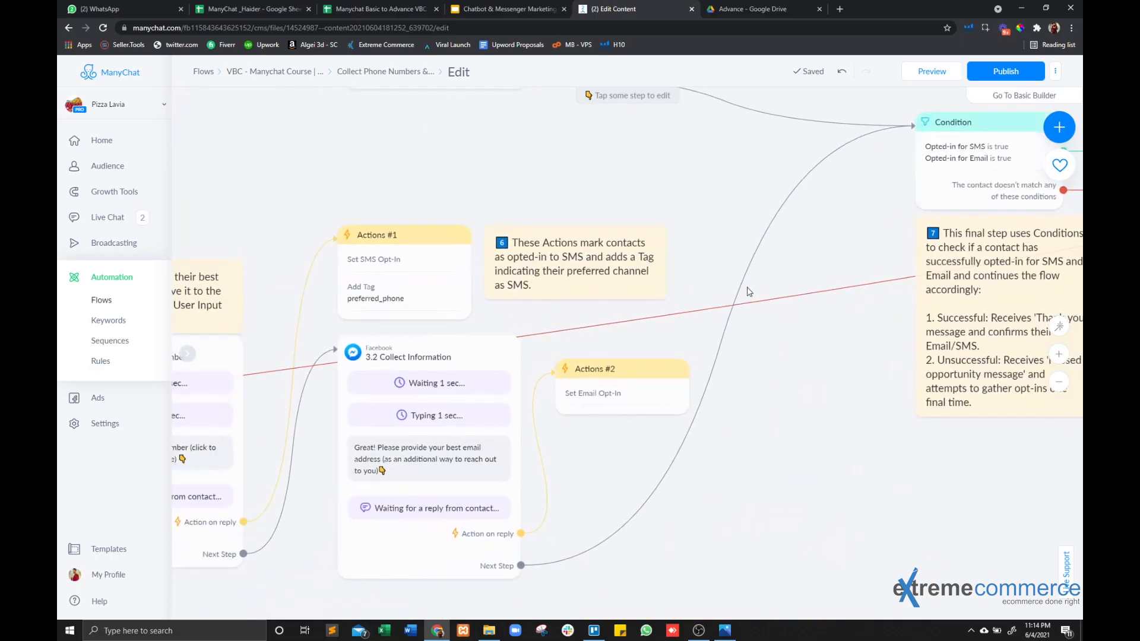
{"action": "left_click_drag", "start_coordinate": [796, 474], "coordinate": [1070, 308]}
{"action": "left_click_drag", "start_coordinate": [496, 519], "coordinate": [852, 445]}
{"action": "left_click_drag", "start_coordinate": [748, 436], "coordinate": [1034, 332]}
{"action": "scroll", "coordinate": [448, 265], "scroll_direction": "up", "scroll_amount": 3}
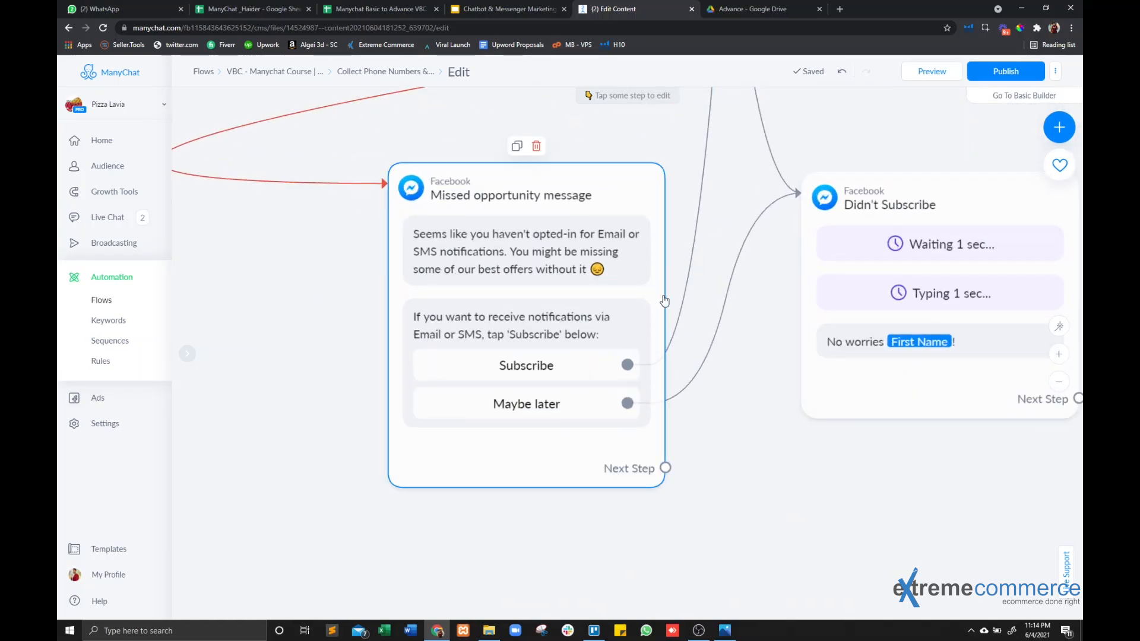
Open the Condition step and search the available condition fields for "Op", leaving the existing conditions as they are.
{"action": "scroll", "coordinate": [705, 223], "scroll_direction": "down", "scroll_amount": 3}
{"action": "left_click_drag", "start_coordinate": [704, 222], "coordinate": [607, 552]}
{"action": "left_click_drag", "start_coordinate": [570, 434], "coordinate": [303, 488]}
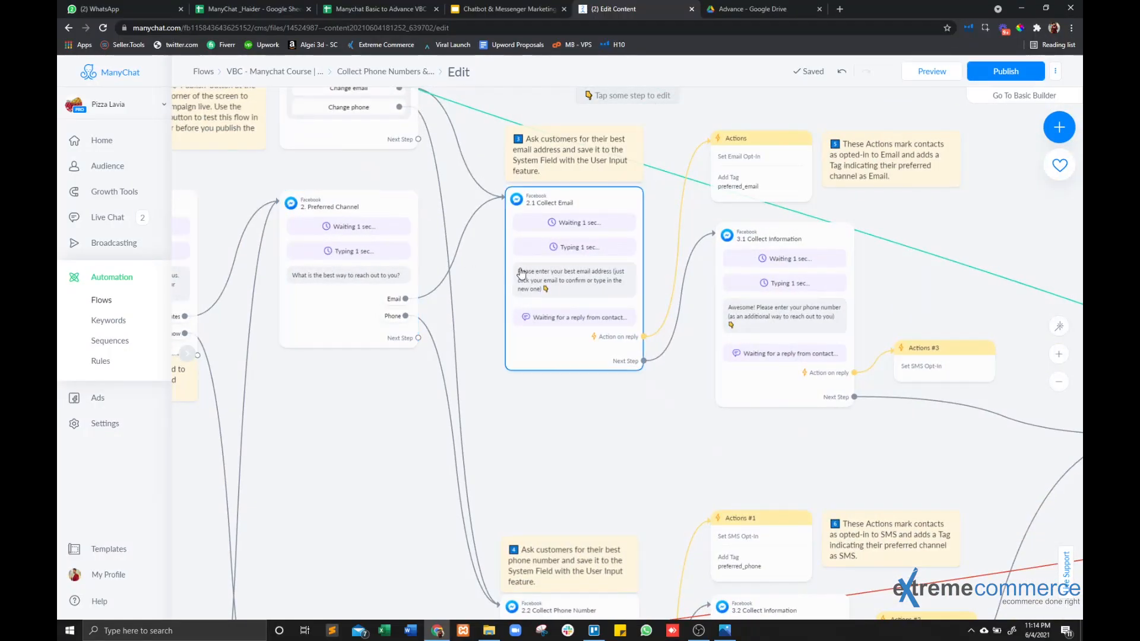
{"action": "left_click_drag", "start_coordinate": [971, 301], "coordinate": [538, 191]}
{"action": "scroll", "coordinate": [715, 324], "scroll_direction": "up", "scroll_amount": 5}
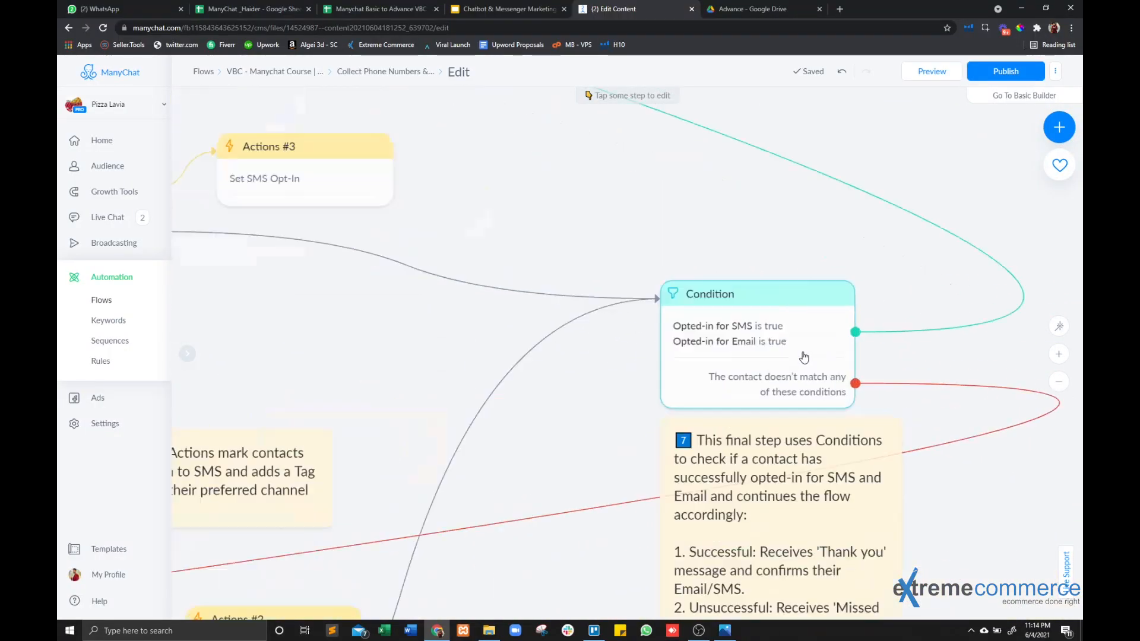
{"action": "left_click", "coordinate": [770, 330]}
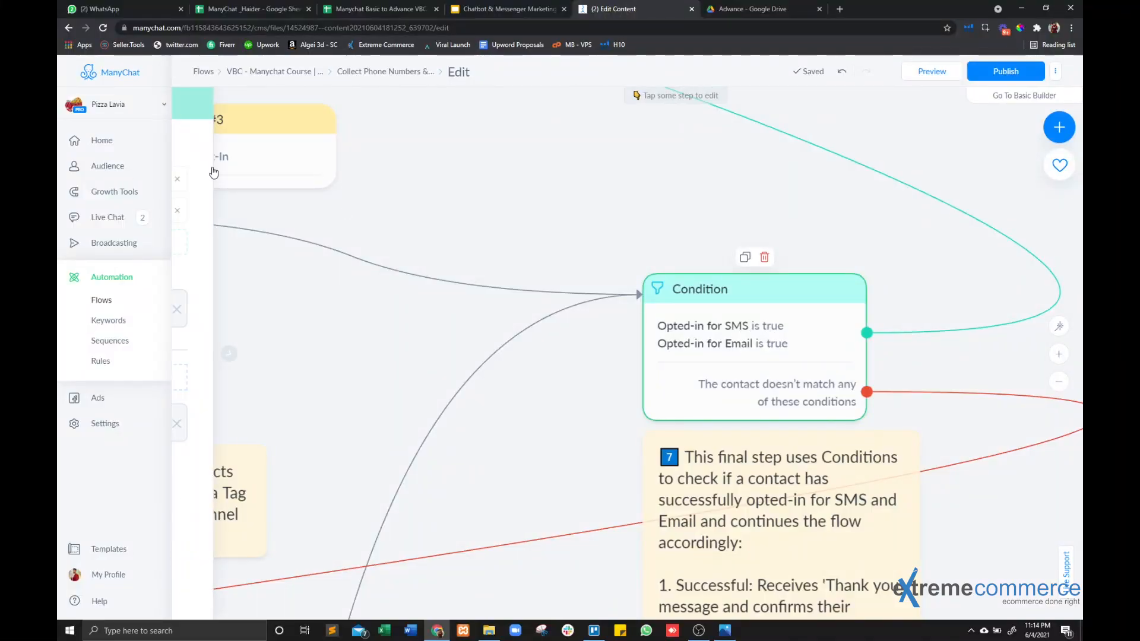
{"action": "left_click", "coordinate": [245, 181]}
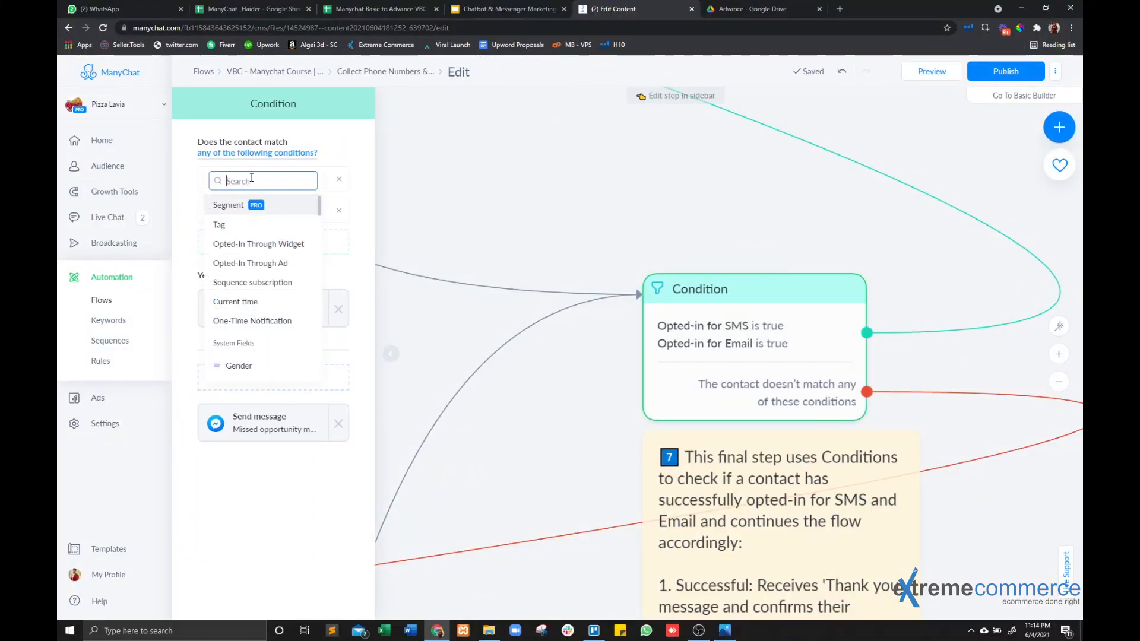
{"action": "type", "text": "Op"}
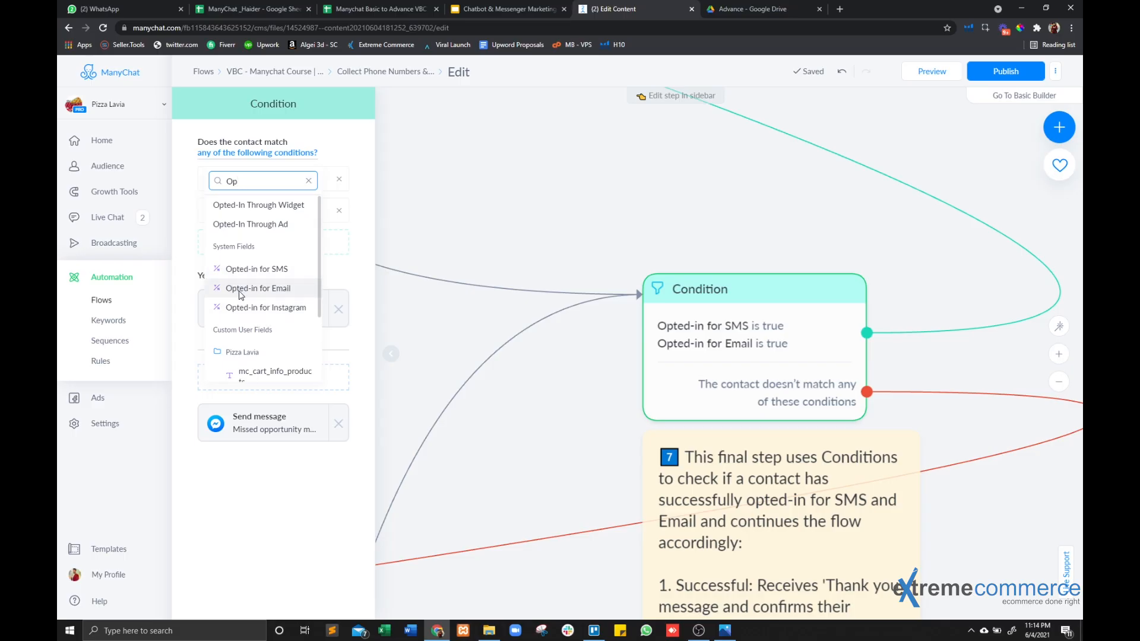
{"action": "left_click", "coordinate": [542, 219]}
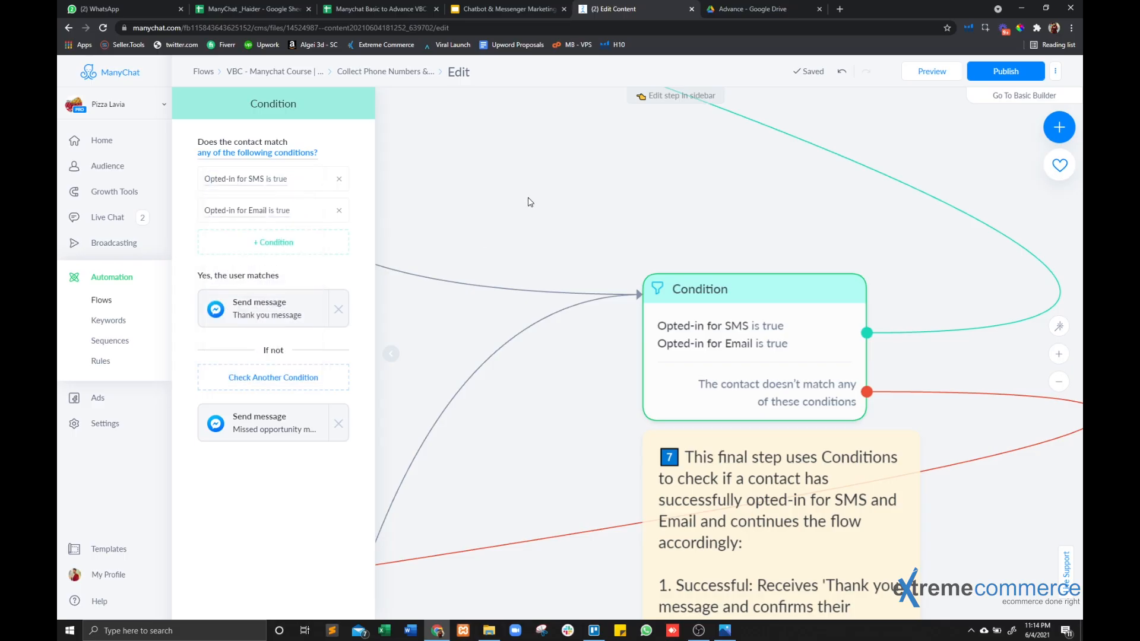
{"action": "left_click", "coordinate": [516, 203]}
Trace the Condition step's matching path to the Thank you message and examine its Change email and Change phone buttons.
{"action": "scroll", "coordinate": [440, 178], "scroll_direction": "down", "scroll_amount": 3}
{"action": "left_click_drag", "start_coordinate": [440, 180], "coordinate": [452, 262]}
{"action": "scroll", "coordinate": [475, 267], "scroll_direction": "down", "scroll_amount": 3}
{"action": "left_click_drag", "start_coordinate": [523, 280], "coordinate": [901, 485]}
{"action": "left_click_drag", "start_coordinate": [395, 138], "coordinate": [811, 346]}
{"action": "left_click_drag", "start_coordinate": [699, 292], "coordinate": [909, 274]}
{"action": "left_click_drag", "start_coordinate": [498, 251], "coordinate": [254, 250]}
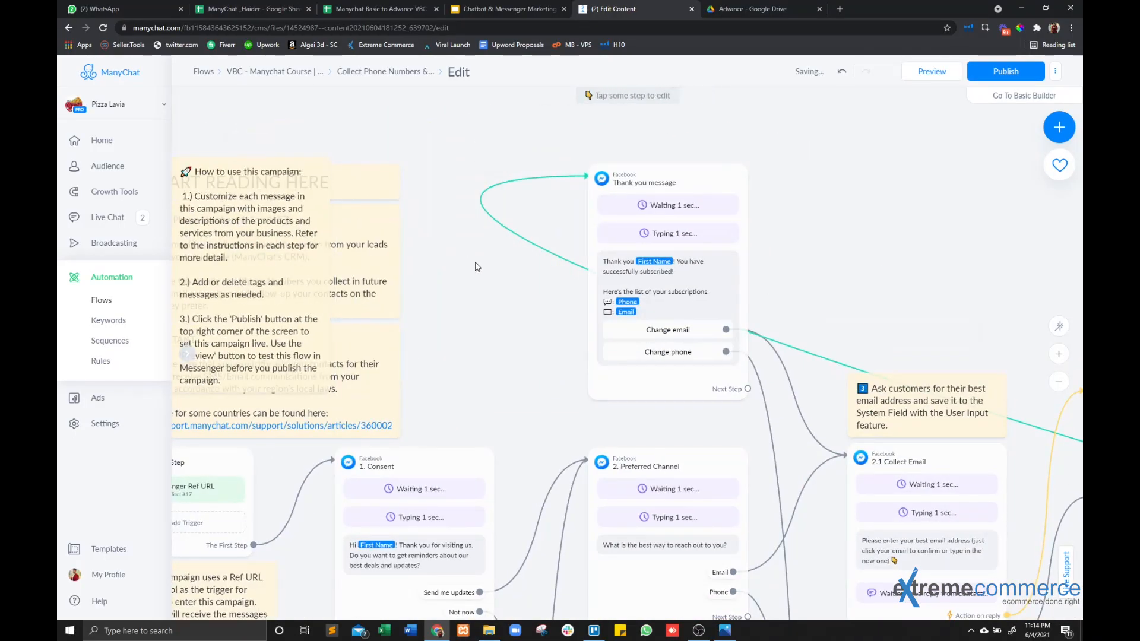
{"action": "left_click_drag", "start_coordinate": [475, 266], "coordinate": [230, 189]}
{"action": "scroll", "coordinate": [373, 200], "scroll_direction": "up", "scroll_amount": 3}
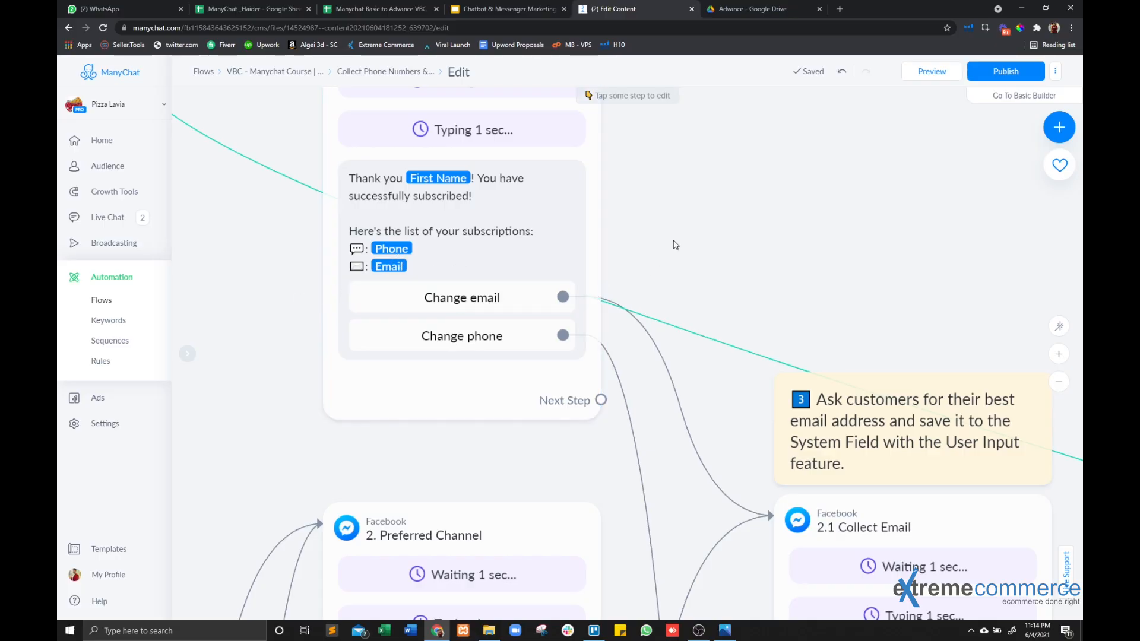
Open the Thank you message step and examine its content, buttons and unconnected next step.
{"action": "scroll", "coordinate": [705, 225], "scroll_direction": "down", "scroll_amount": 5}
{"action": "left_click_drag", "start_coordinate": [795, 204], "coordinate": [639, 275]}
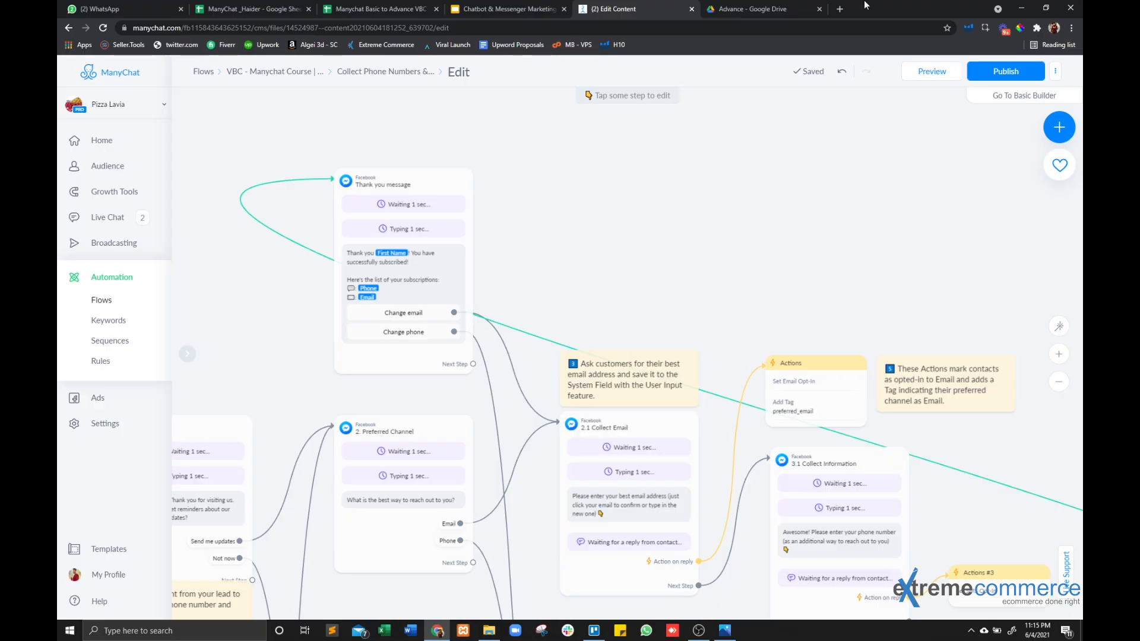
{"action": "left_click_drag", "start_coordinate": [919, 157], "coordinate": [921, 154]}
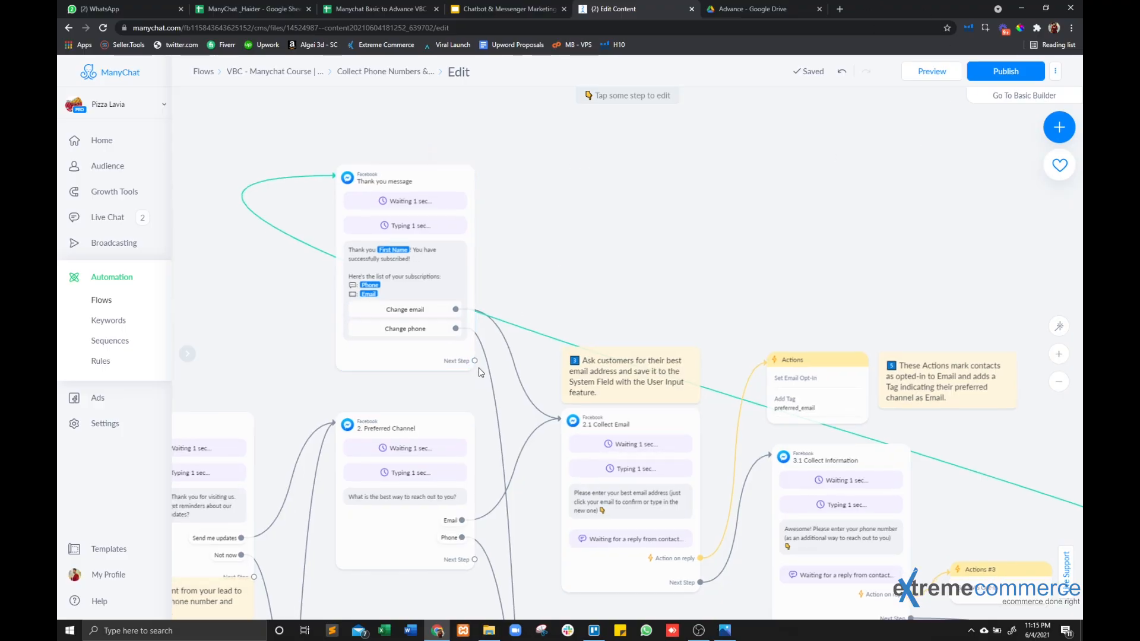
{"action": "left_click_drag", "start_coordinate": [476, 362], "coordinate": [426, 373]}
{"action": "left_click", "coordinate": [414, 363]}
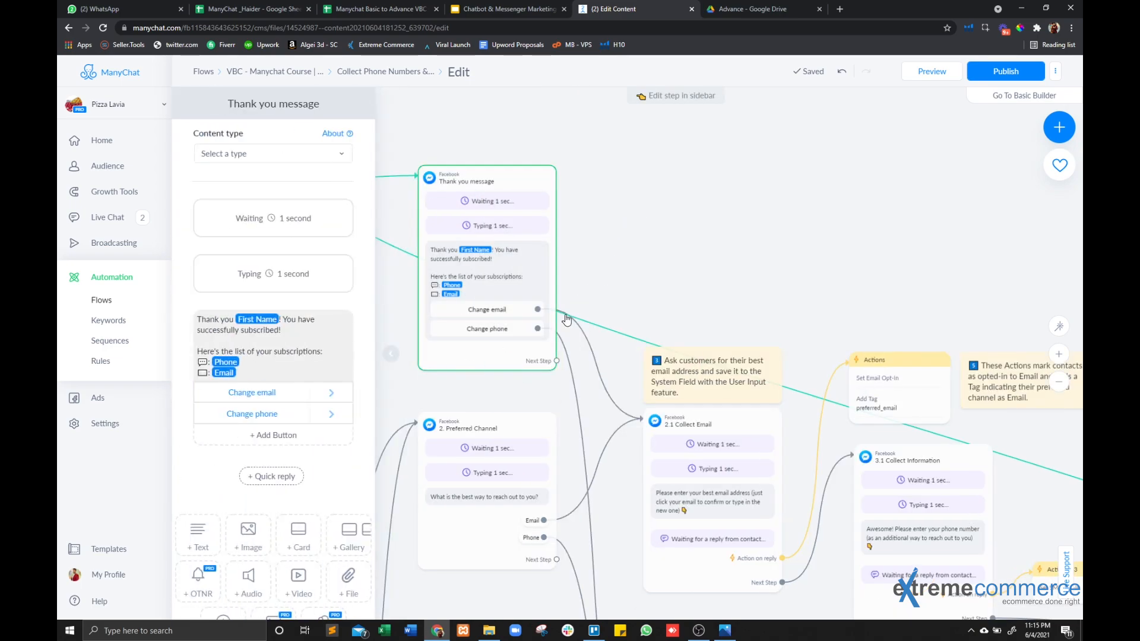
{"action": "left_click", "coordinate": [566, 320]}
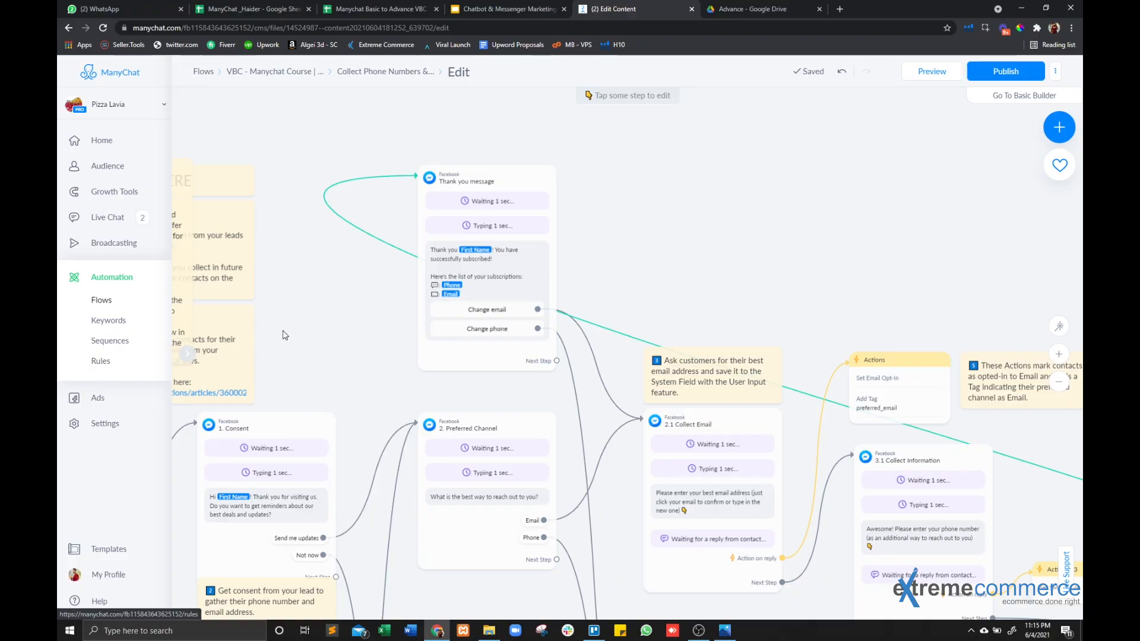
{"action": "scroll", "coordinate": [365, 325], "scroll_direction": "up", "scroll_amount": 3}
{"action": "scroll", "coordinate": [366, 326], "scroll_direction": "down", "scroll_amount": 1}
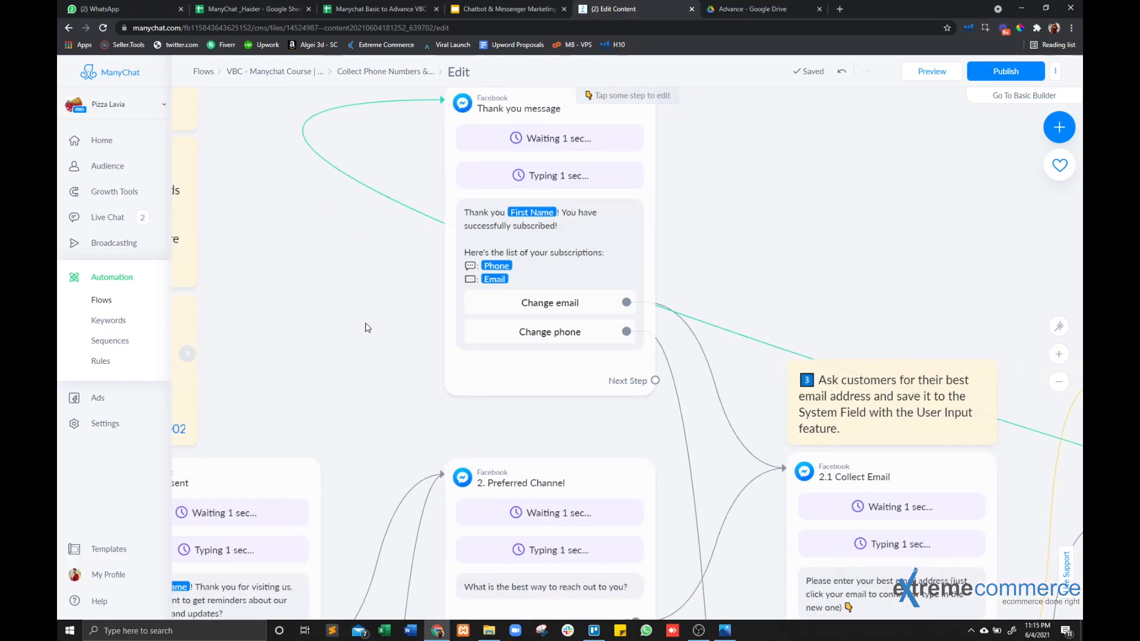
Add an Email step as the next step of the Thank you message.
{"action": "left_click_drag", "start_coordinate": [361, 333], "coordinate": [194, 405]}
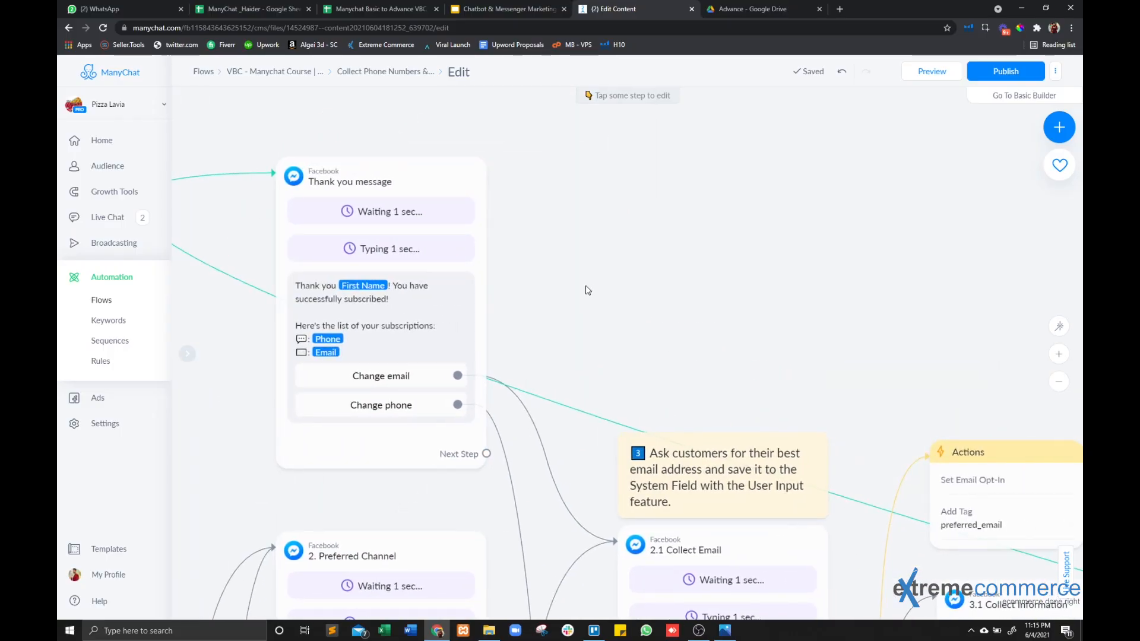
{"action": "left_click_drag", "start_coordinate": [589, 288], "coordinate": [571, 260]}
{"action": "left_click_drag", "start_coordinate": [434, 284], "coordinate": [434, 207]}
{"action": "left_click_drag", "start_coordinate": [646, 248], "coordinate": [588, 379]}
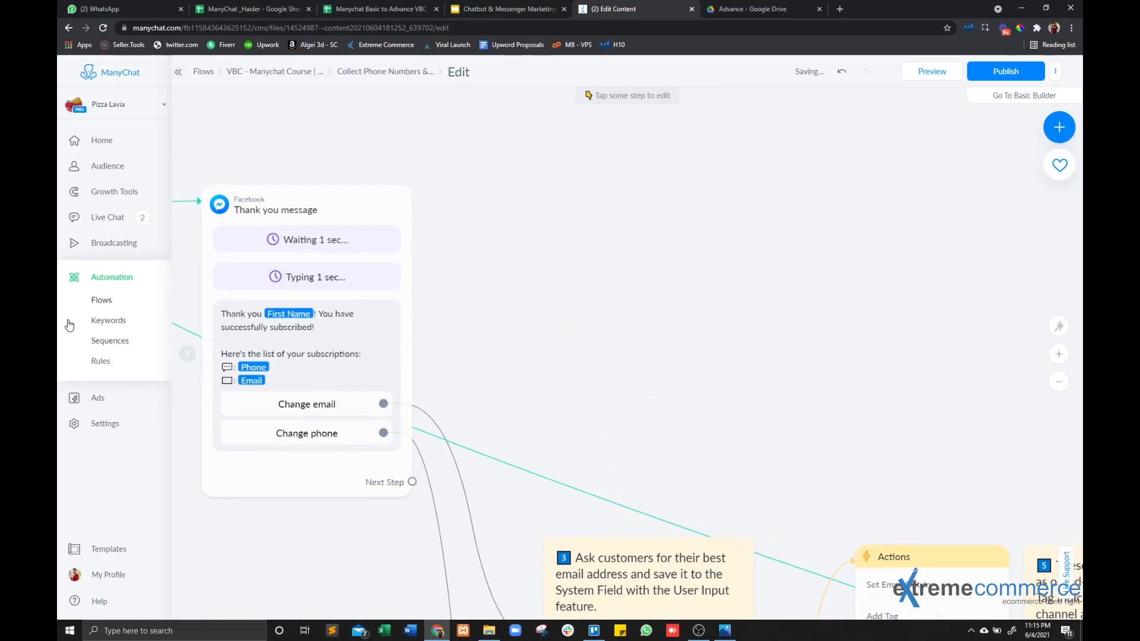
{"action": "left_click_drag", "start_coordinate": [412, 482], "coordinate": [614, 164]}
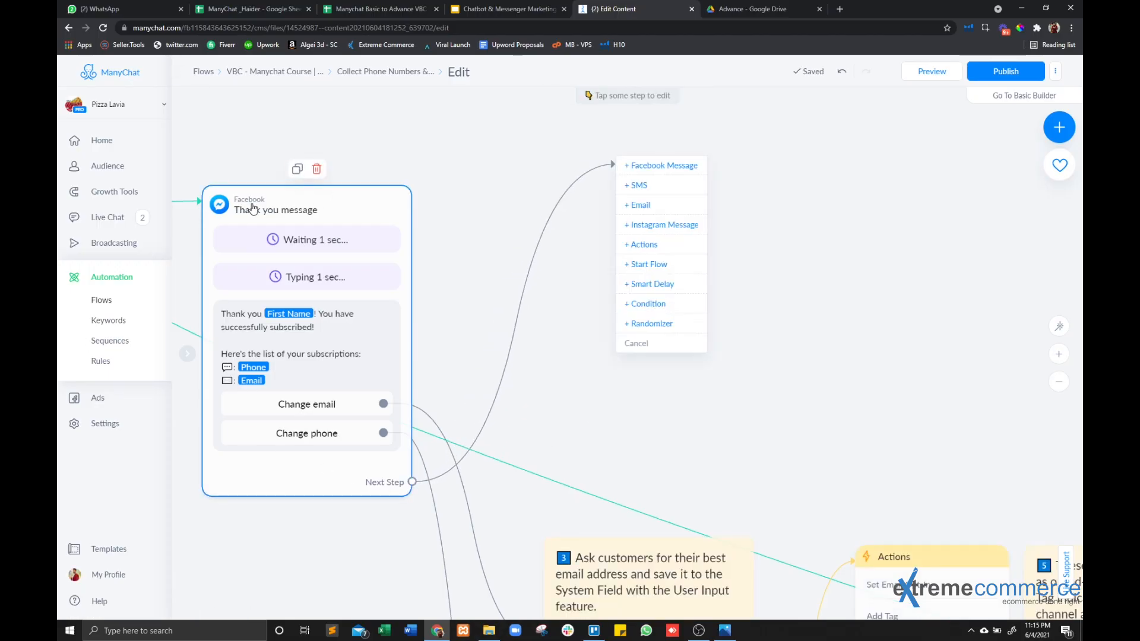
{"action": "left_click", "coordinate": [661, 204]}
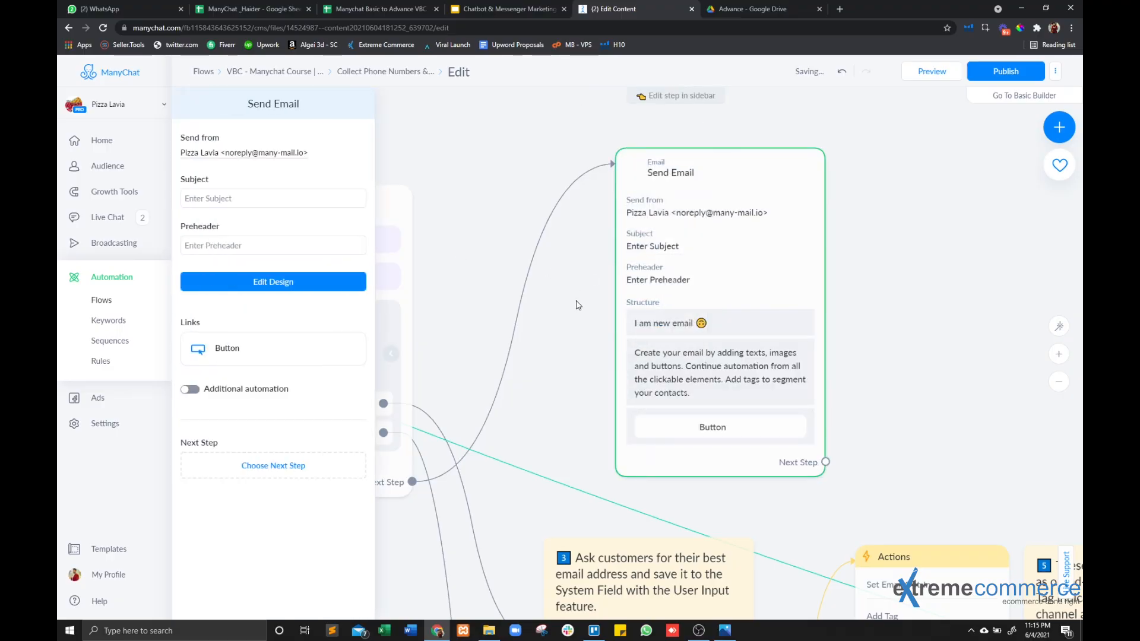
{"action": "left_click_drag", "start_coordinate": [574, 322], "coordinate": [570, 198]}
{"action": "left_click_drag", "start_coordinate": [887, 366], "coordinate": [854, 356]}
{"action": "left_click", "coordinate": [855, 344]}
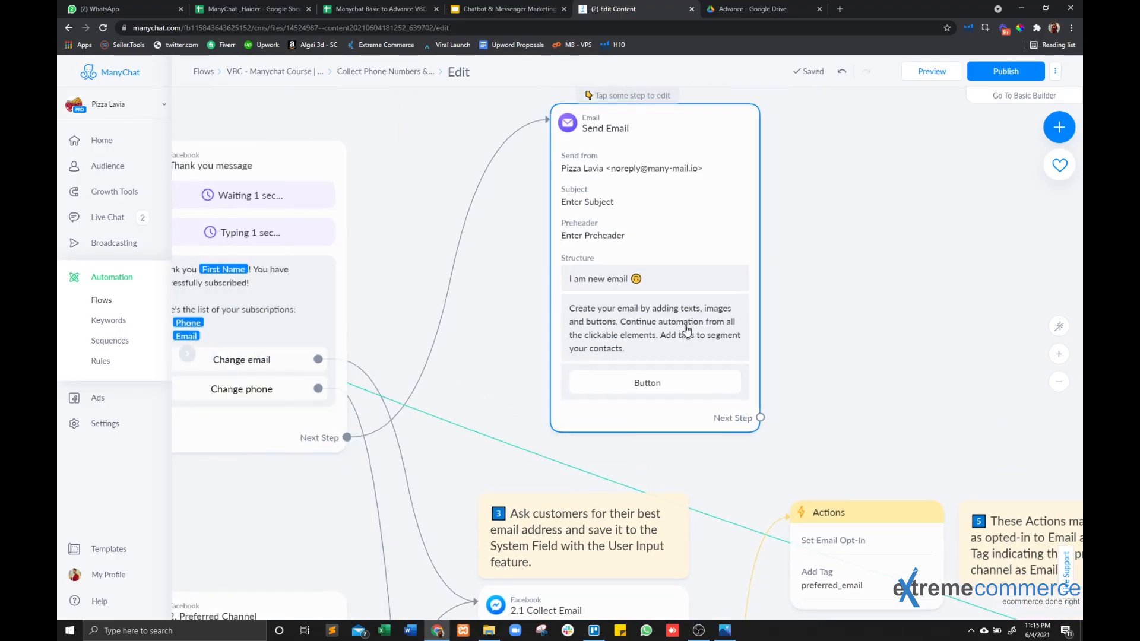
Add an SMS step as the next step of the Send Email step.
{"action": "left_click_drag", "start_coordinate": [686, 329], "coordinate": [749, 260]}
{"action": "left_click_drag", "start_coordinate": [570, 343], "coordinate": [466, 448]}
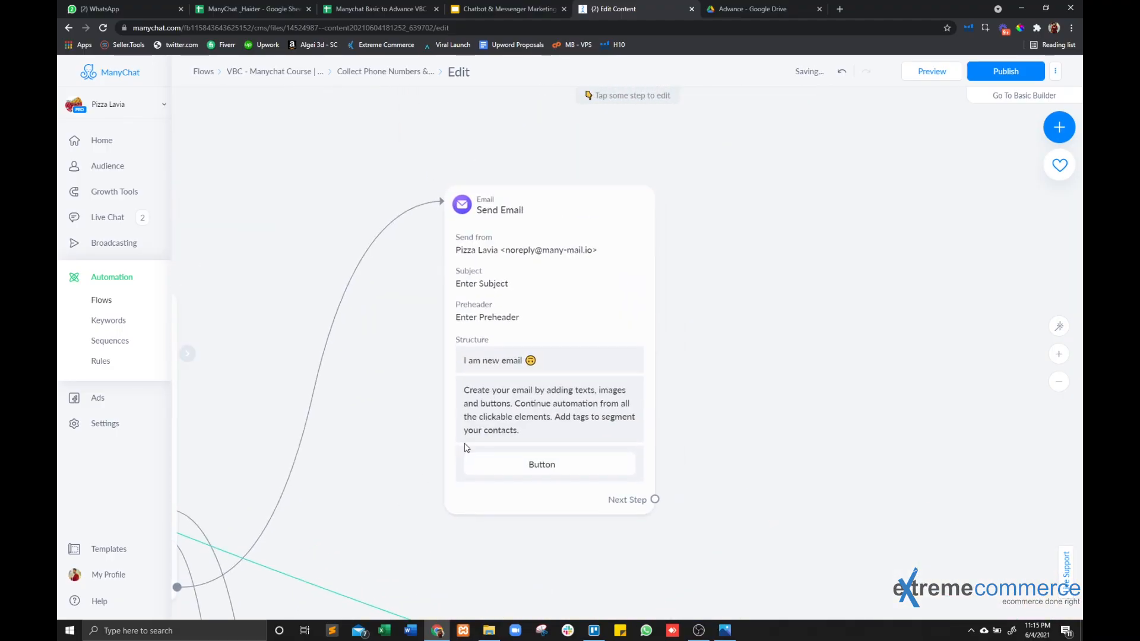
{"action": "left_click_drag", "start_coordinate": [539, 374], "coordinate": [566, 308]}
{"action": "left_click_drag", "start_coordinate": [656, 475], "coordinate": [501, 520]}
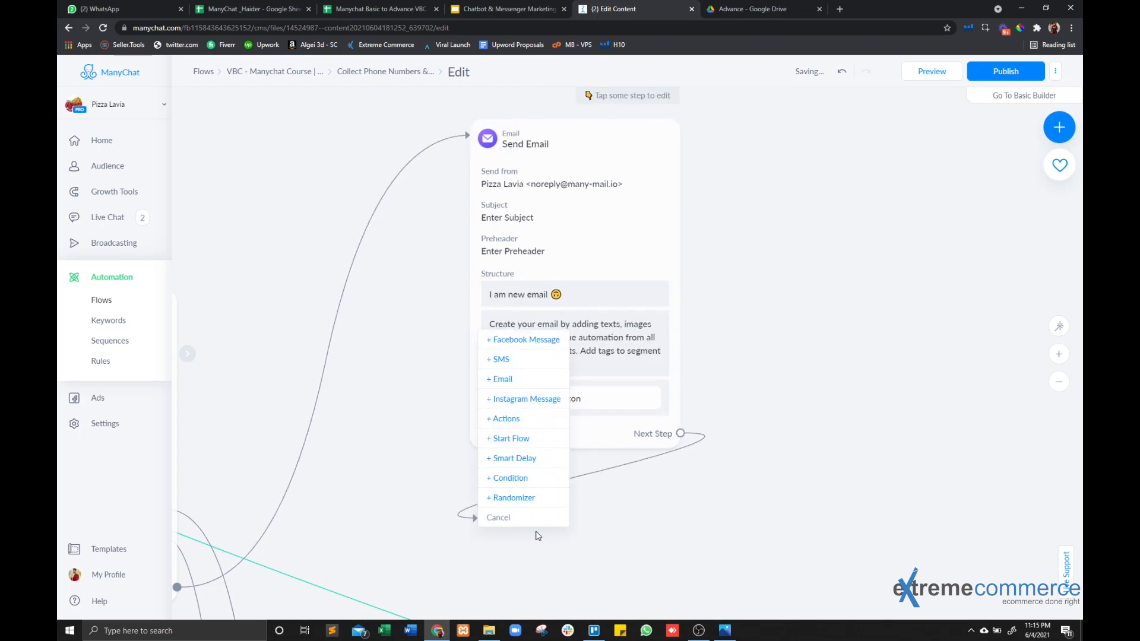
{"action": "left_click", "coordinate": [501, 359]}
{"action": "left_click", "coordinate": [768, 386]}
Set the Send Email step's subject to "Here is the Reminder for your Coupon Code".
{"action": "left_click", "coordinate": [534, 279]}
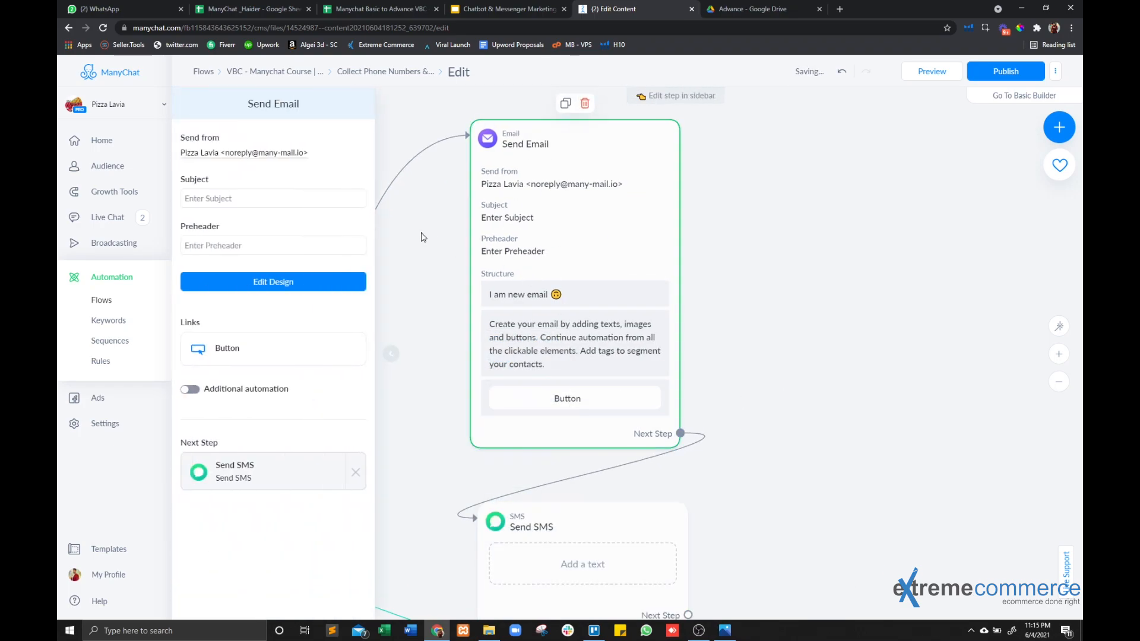
{"action": "left_click", "coordinate": [243, 199]}
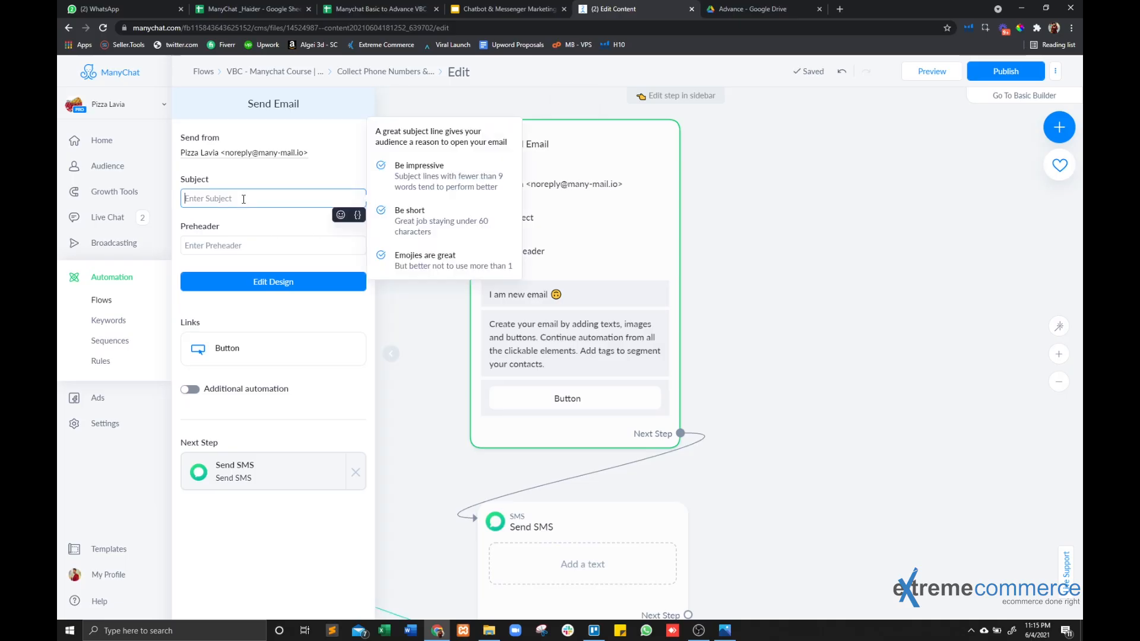
{"action": "type", "text": "He"}
{"action": "type", "text": "re is you"}
{"action": "type", "text": "r Coupon"}
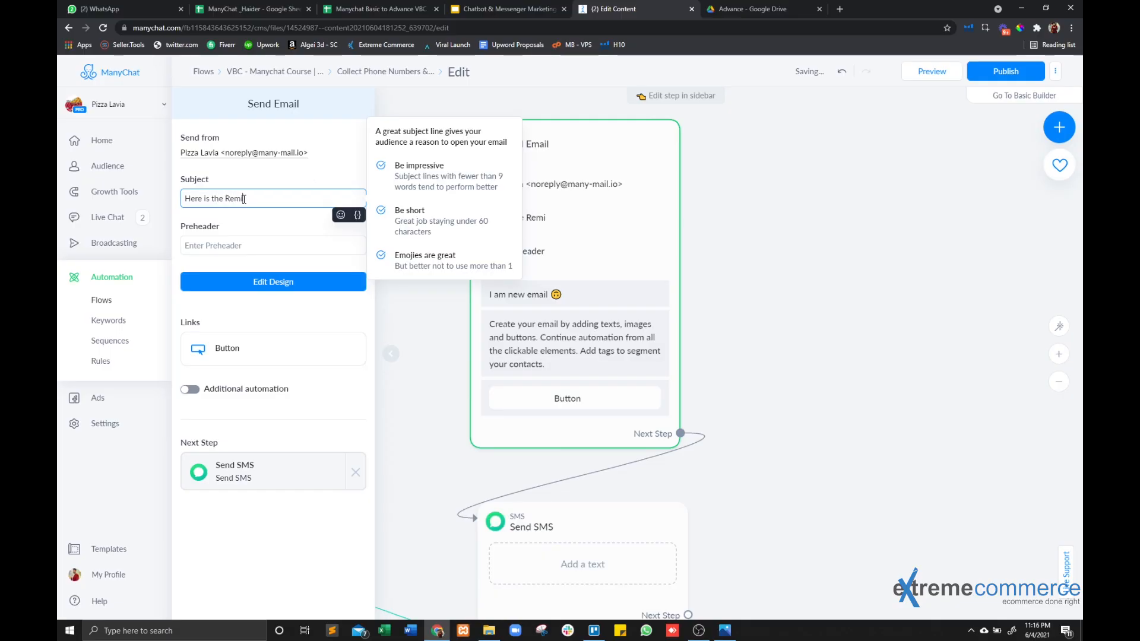
{"action": "type", "text": "der for your C"}
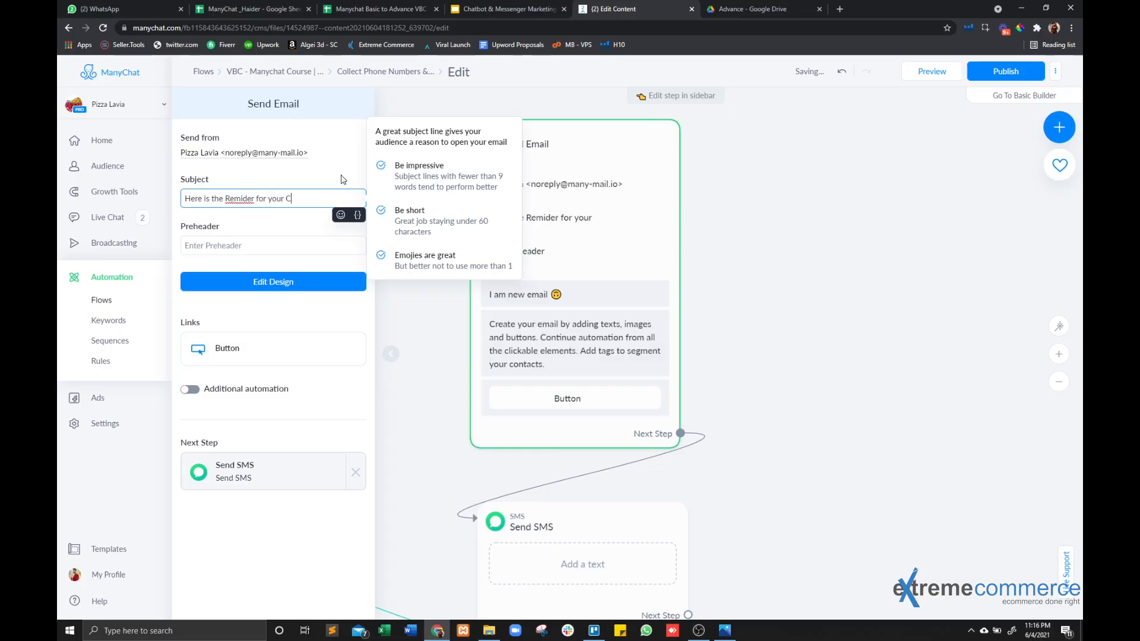
{"action": "type", "text": "n "}
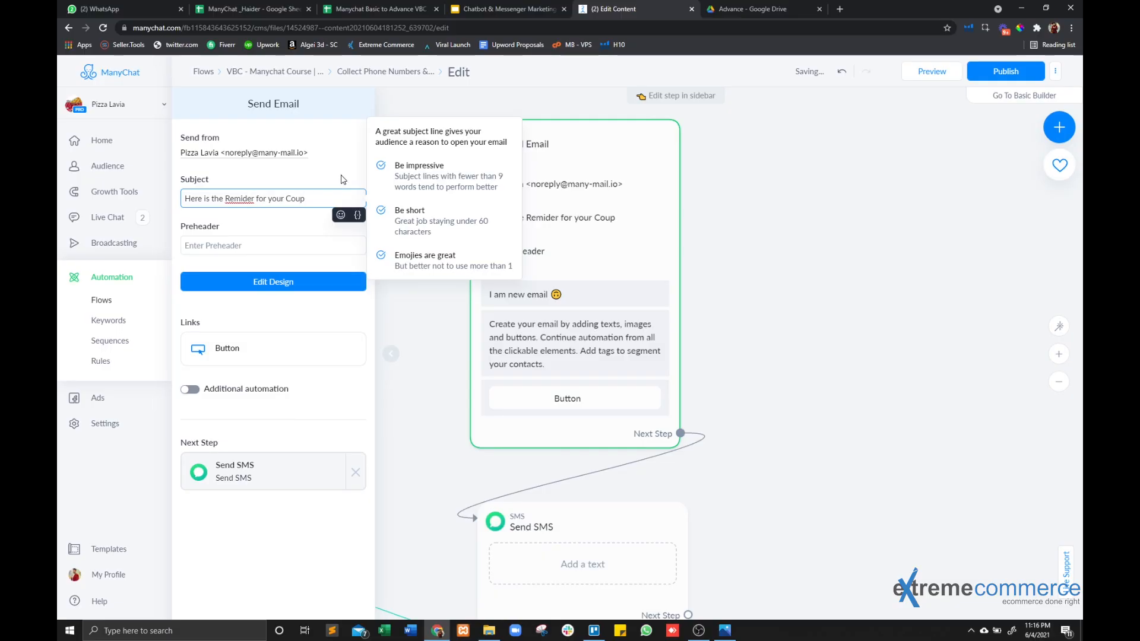
{"action": "type", "text": "Code"}
{"action": "right_click", "coordinate": [234, 198]}
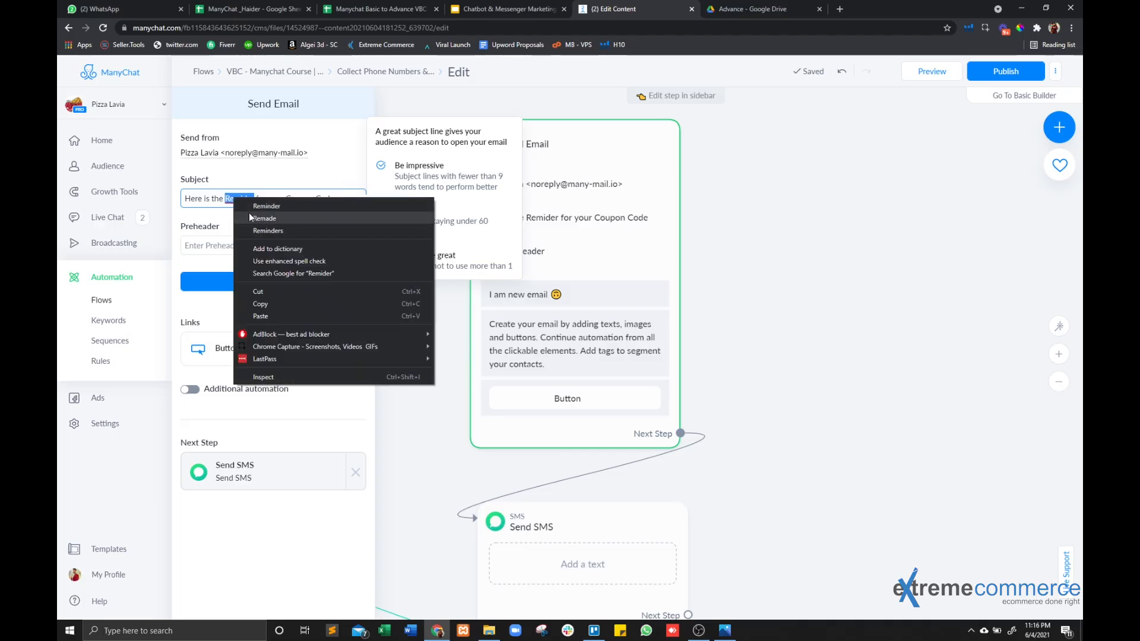
{"action": "left_click", "coordinate": [248, 212]}
Open the email's design and replace its title with "Please Click the button below to get 50% Coupon".
{"action": "left_click", "coordinate": [256, 282]}
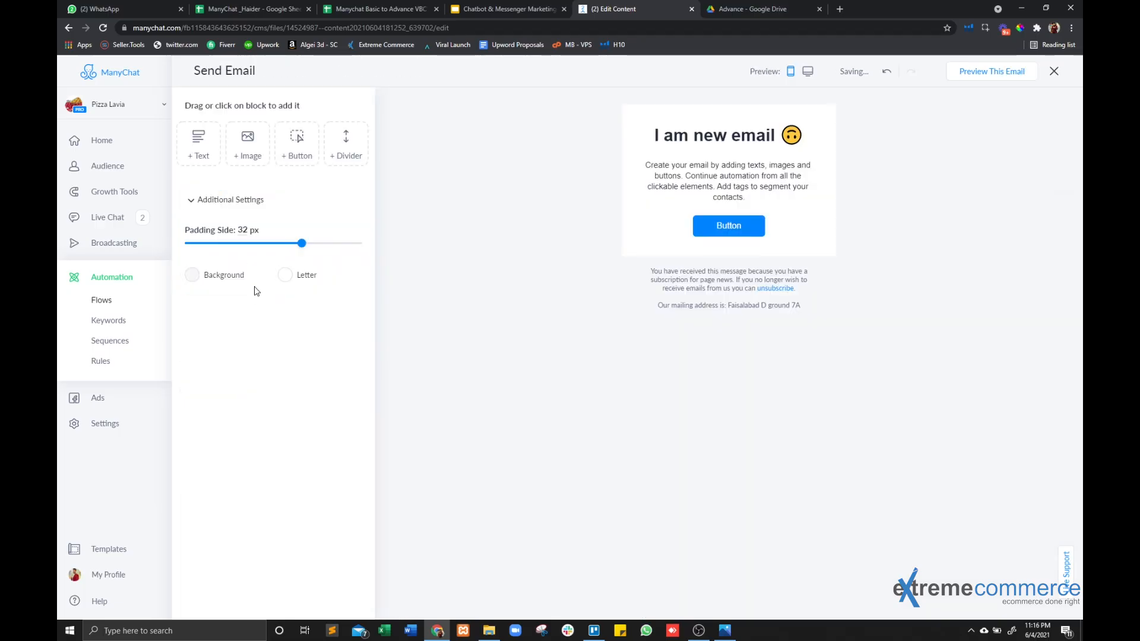
{"action": "left_click", "coordinate": [731, 140]}
{"action": "key", "text": "ctrl+a"}
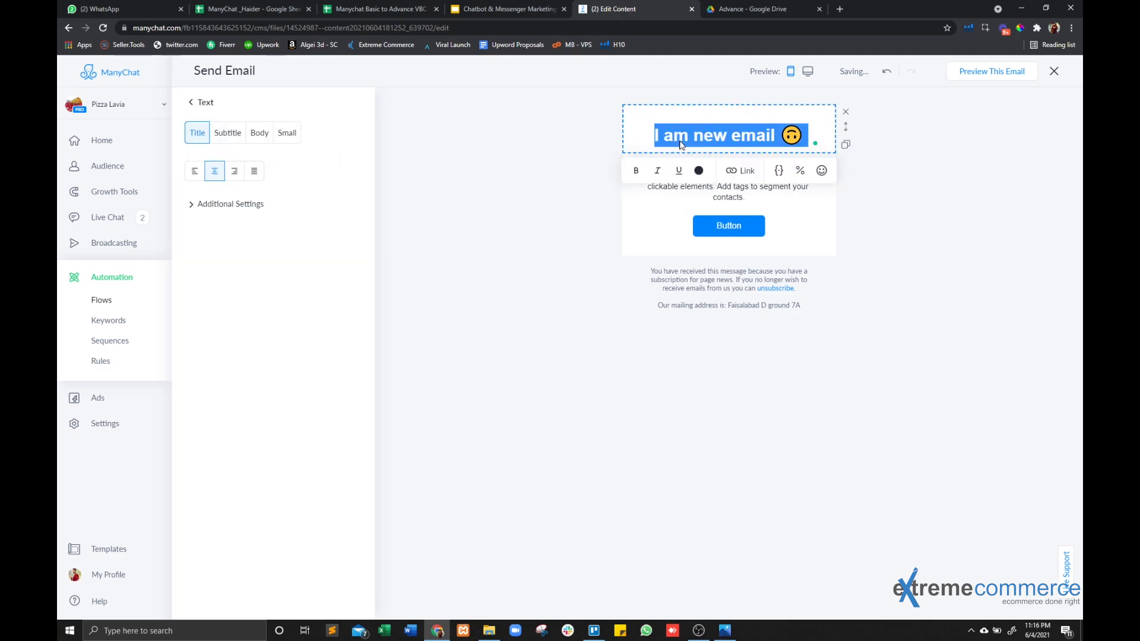
{"action": "type", "text": "PLeas"}
{"action": "key", "text": "BackSpace"}
{"action": "key", "text": "BackSpace"}
{"action": "key", "text": "BackSpace"}
{"action": "key", "text": "BackSpace"}
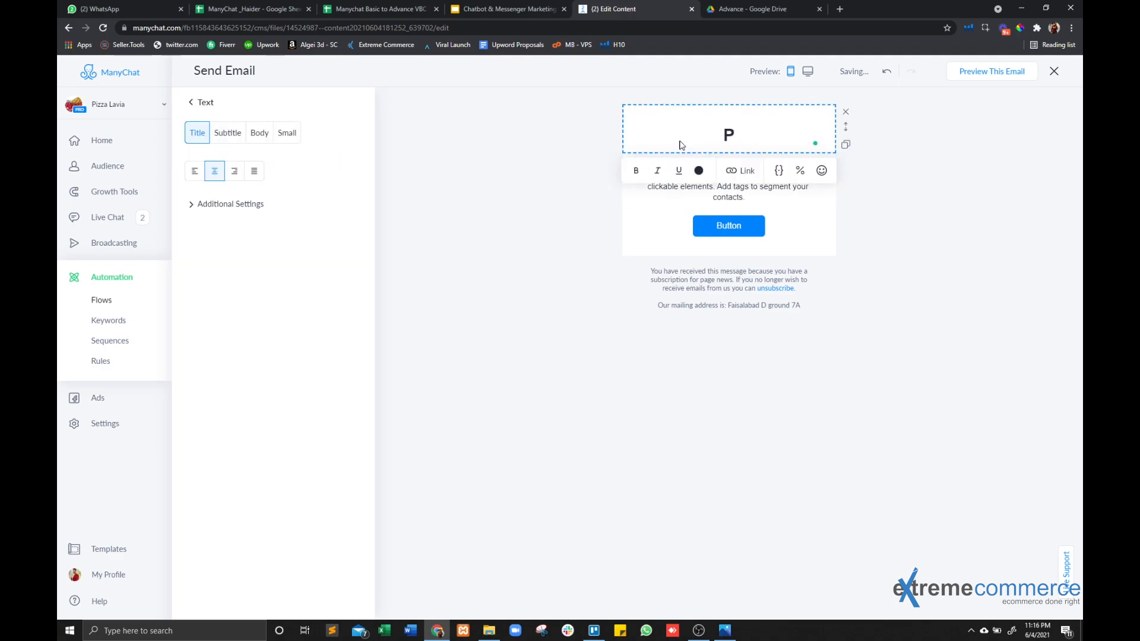
{"action": "type", "text": "lease Cl"}
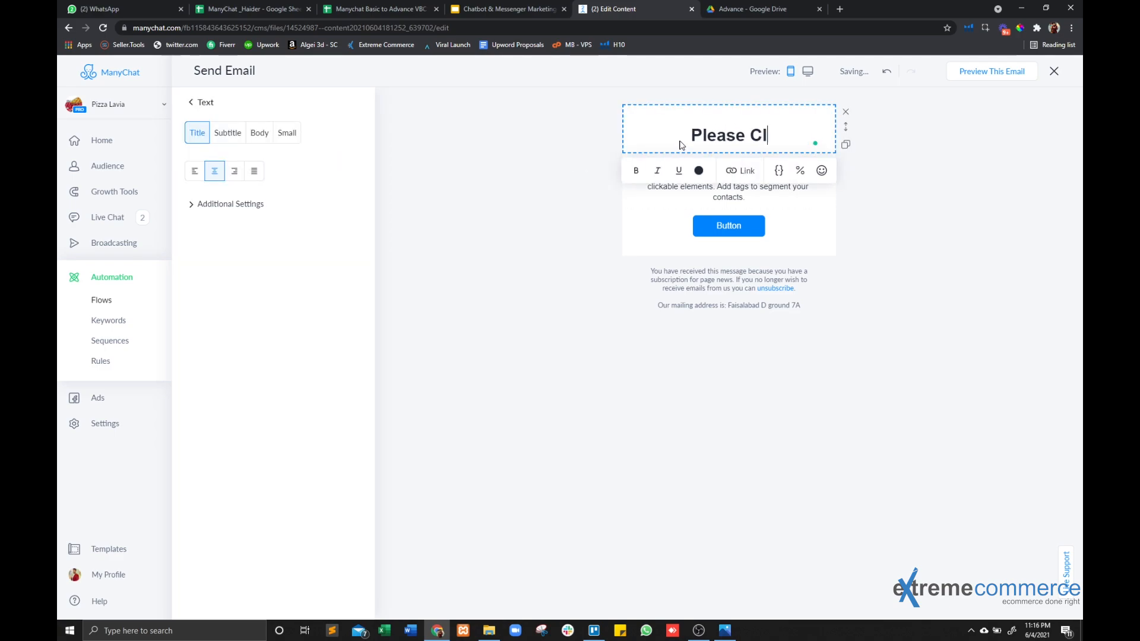
{"action": "type", "text": "ick the buttoin"}
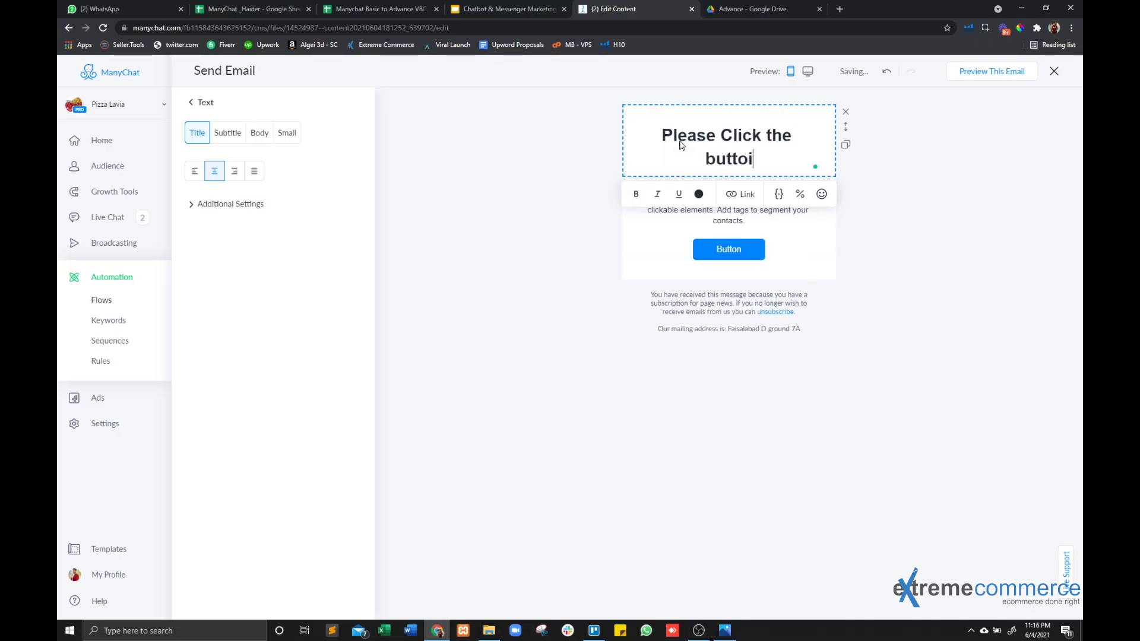
{"action": "key", "text": "BackSpace"}
{"action": "key", "text": "BackSpace"}
{"action": "key", "text": "BackSpace"}
{"action": "type", "text": "on below to get"}
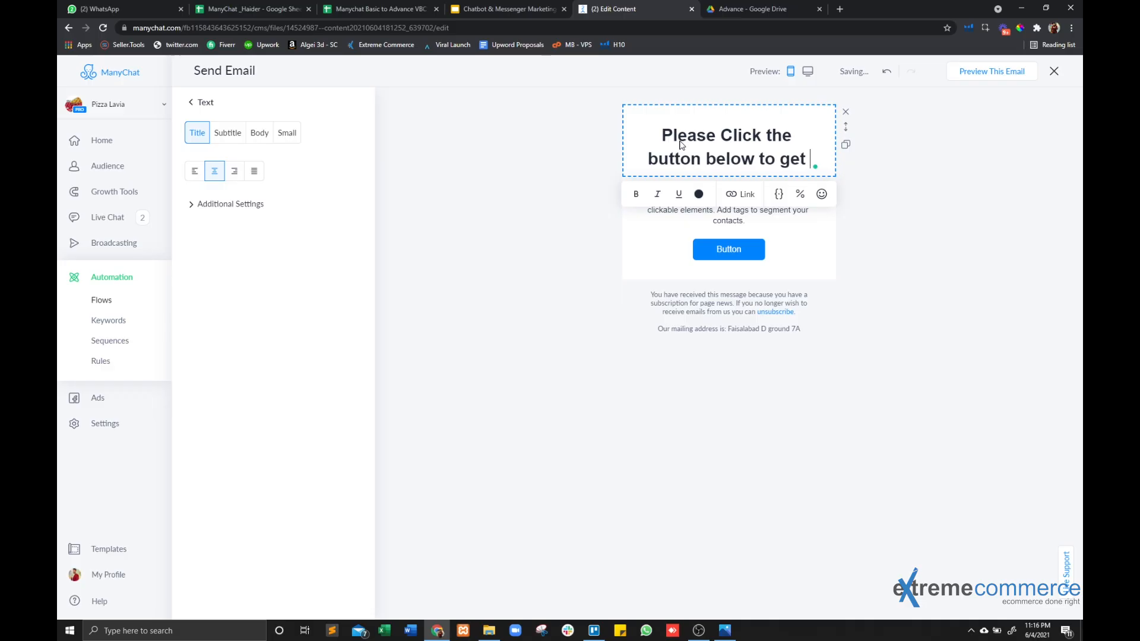
{"action": "type", "text": " 50"}
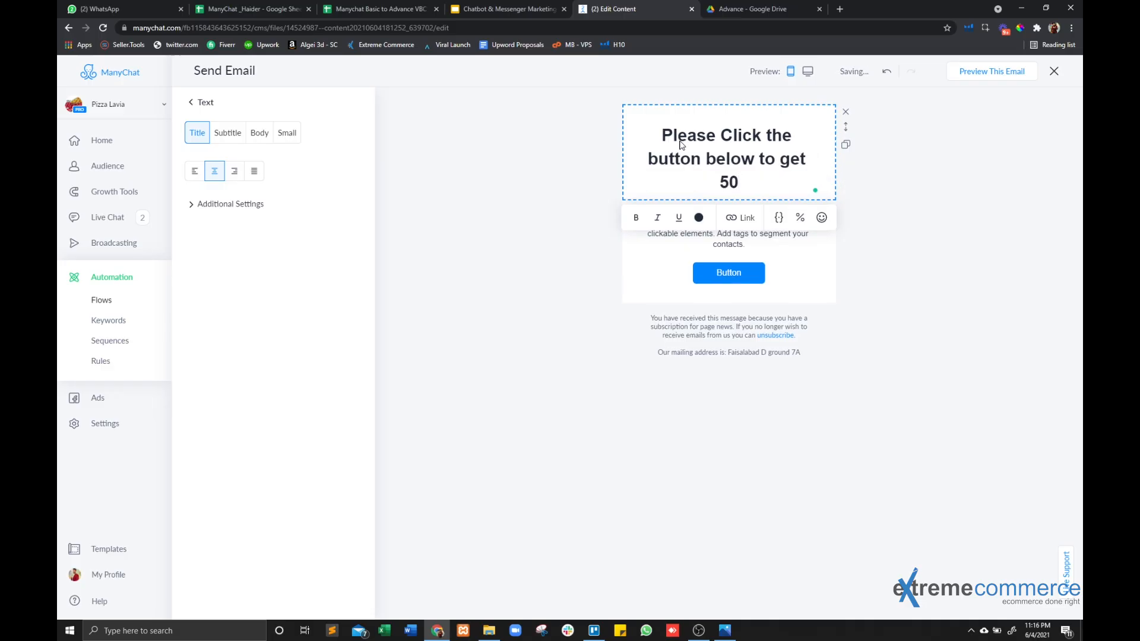
{"action": "type", "text": "% Coupon"}
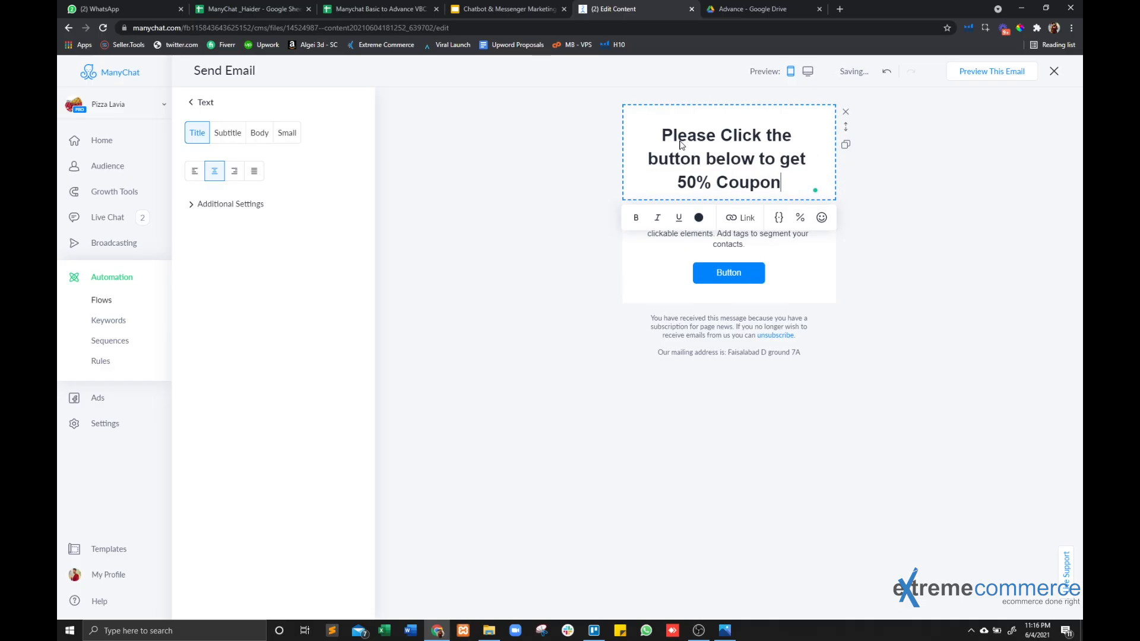
Make the email design's button open Messenger, and return to the flow.
{"action": "left_click", "coordinate": [657, 271]}
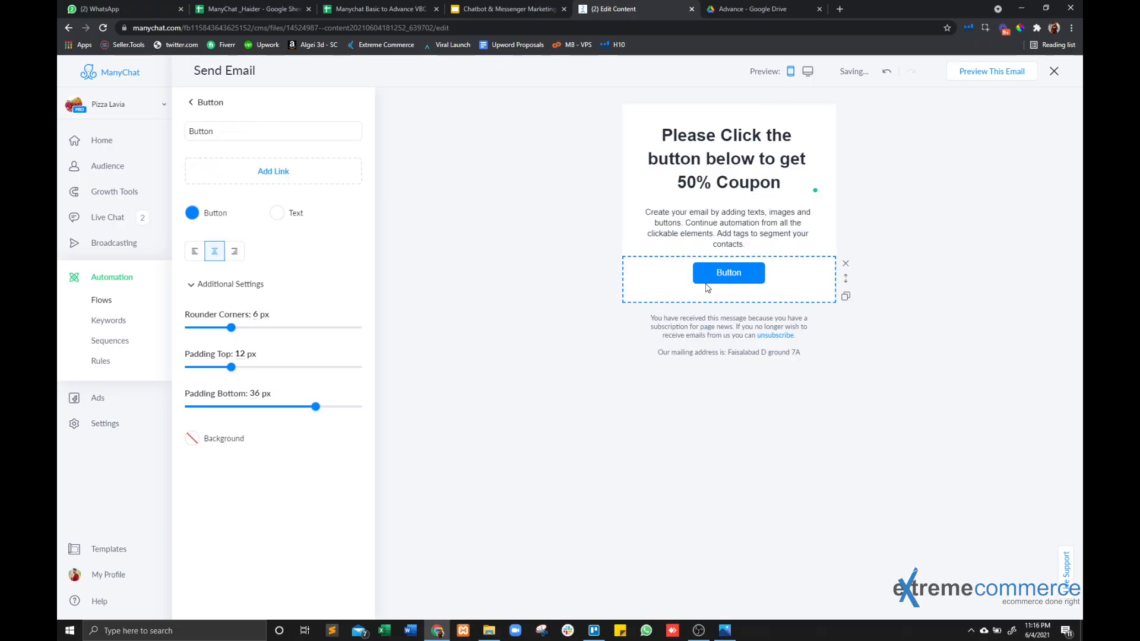
{"action": "left_click", "coordinate": [1053, 71]}
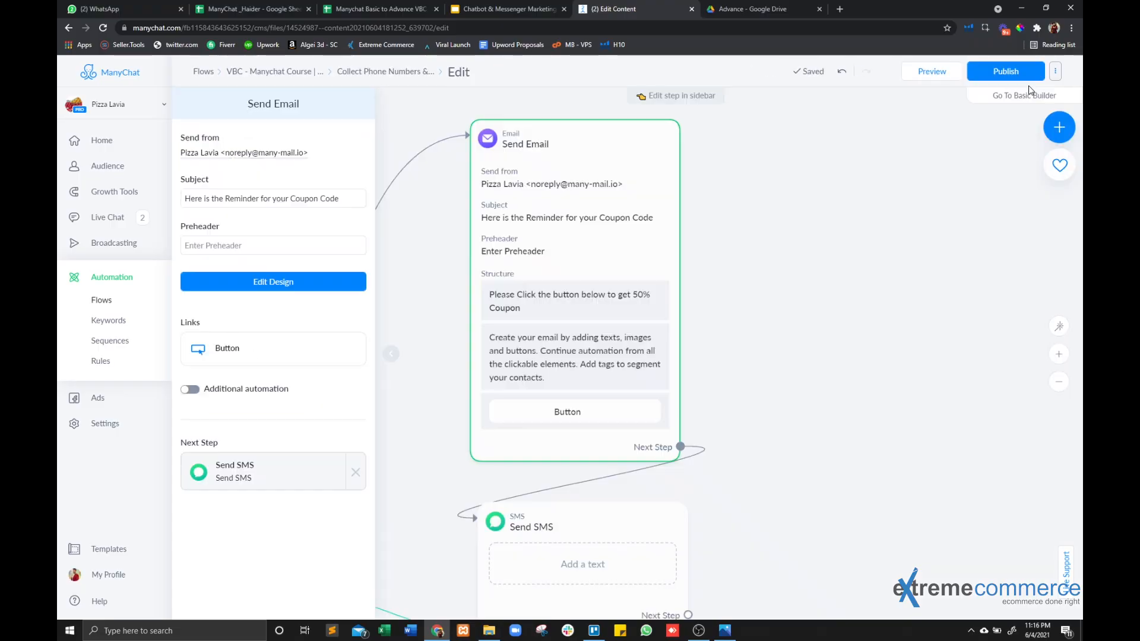
{"action": "left_click", "coordinate": [256, 283]}
{"action": "left_click", "coordinate": [733, 278]}
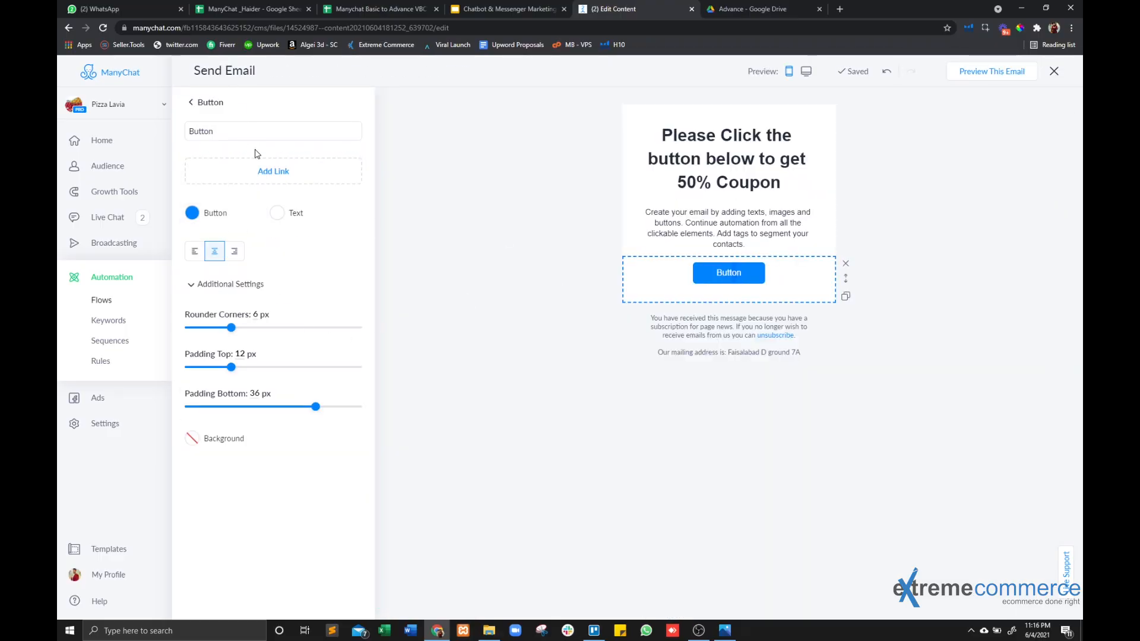
{"action": "left_click", "coordinate": [273, 178]}
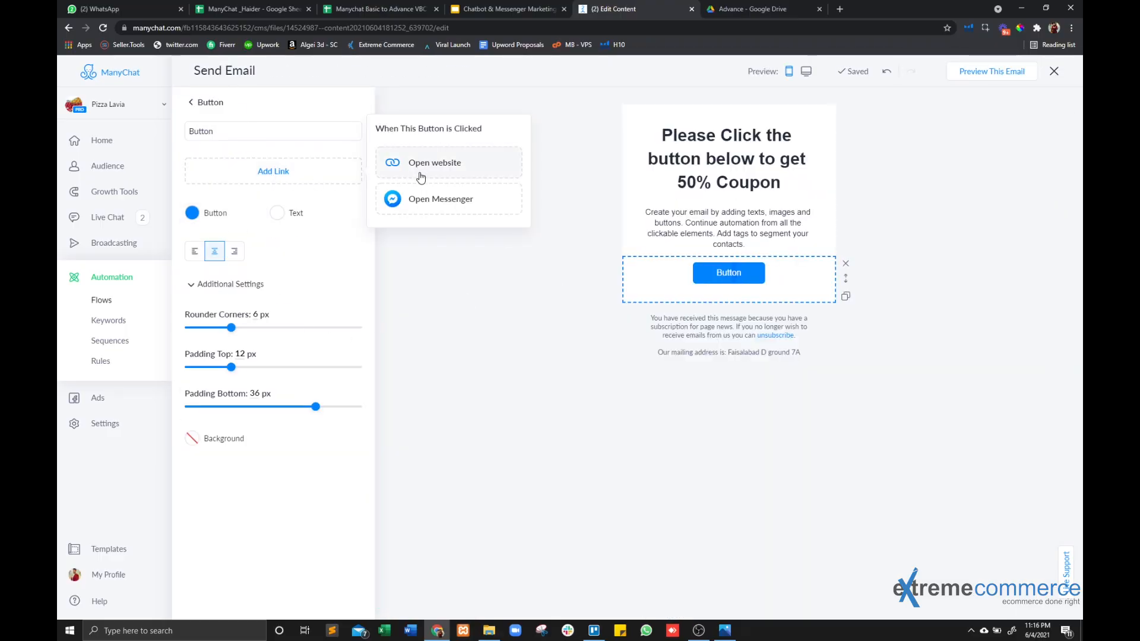
{"action": "left_click", "coordinate": [431, 198]}
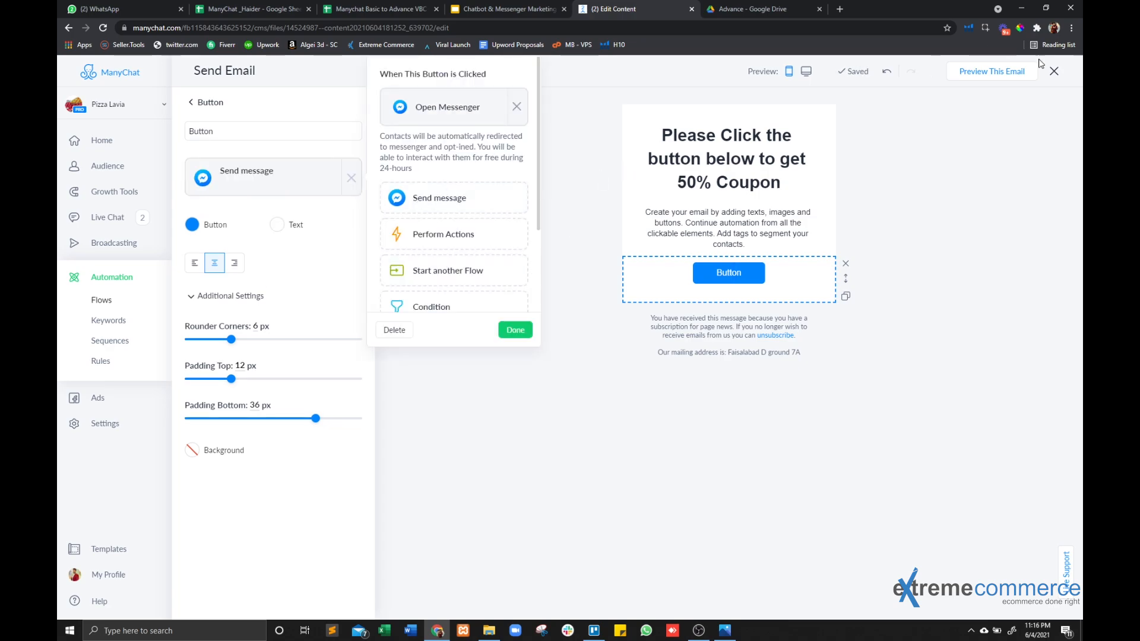
{"action": "left_click", "coordinate": [1053, 71]}
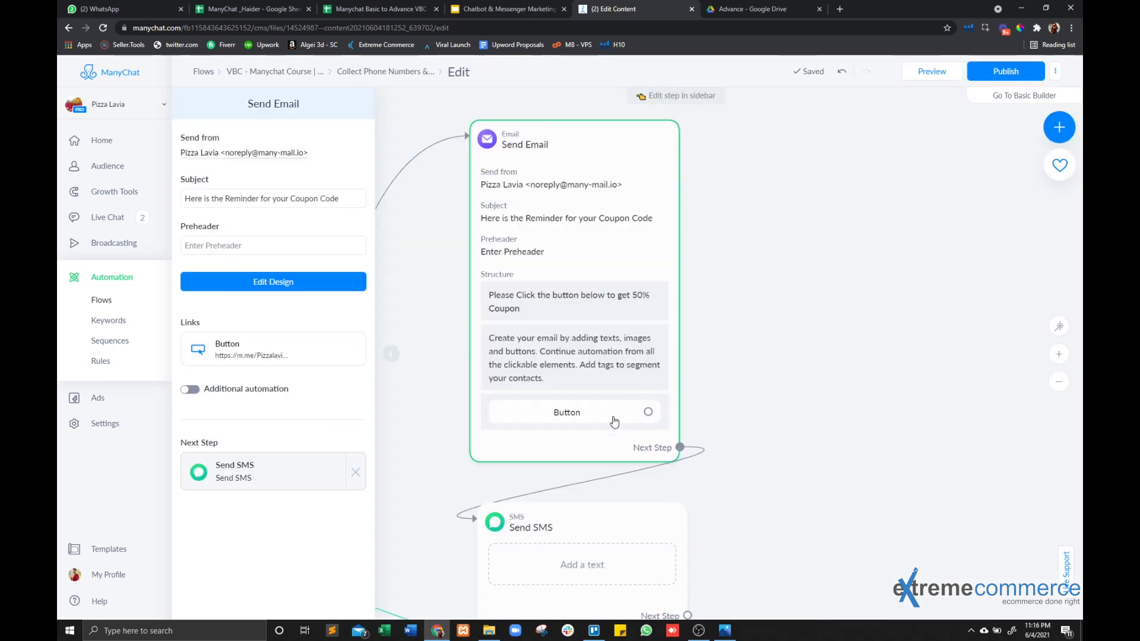
Connect the Thank you message's next step to a new Smart Delay in place of the Send Email step.
{"action": "left_click_drag", "start_coordinate": [812, 338], "coordinate": [987, 210]}
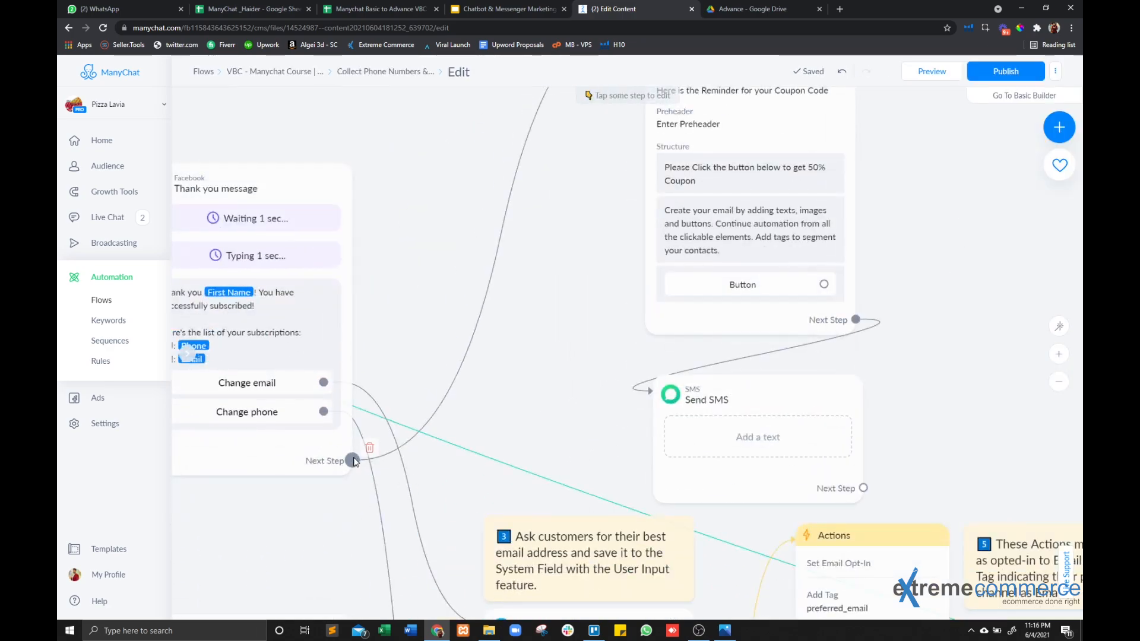
{"action": "left_click_drag", "start_coordinate": [360, 463], "coordinate": [451, 198]}
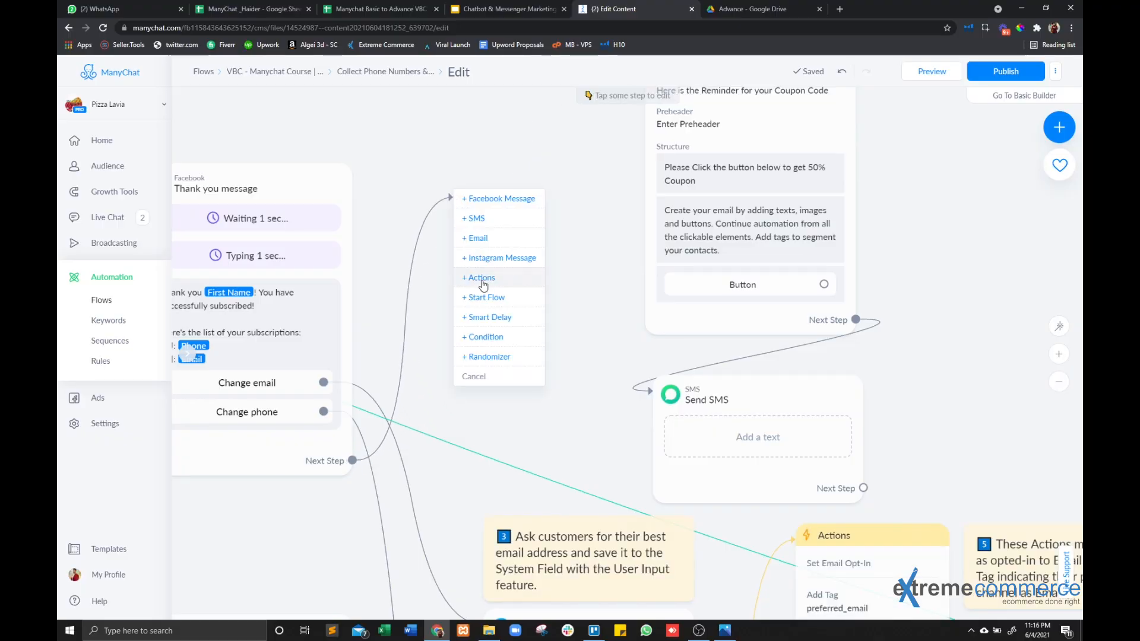
{"action": "left_click", "coordinate": [487, 316]}
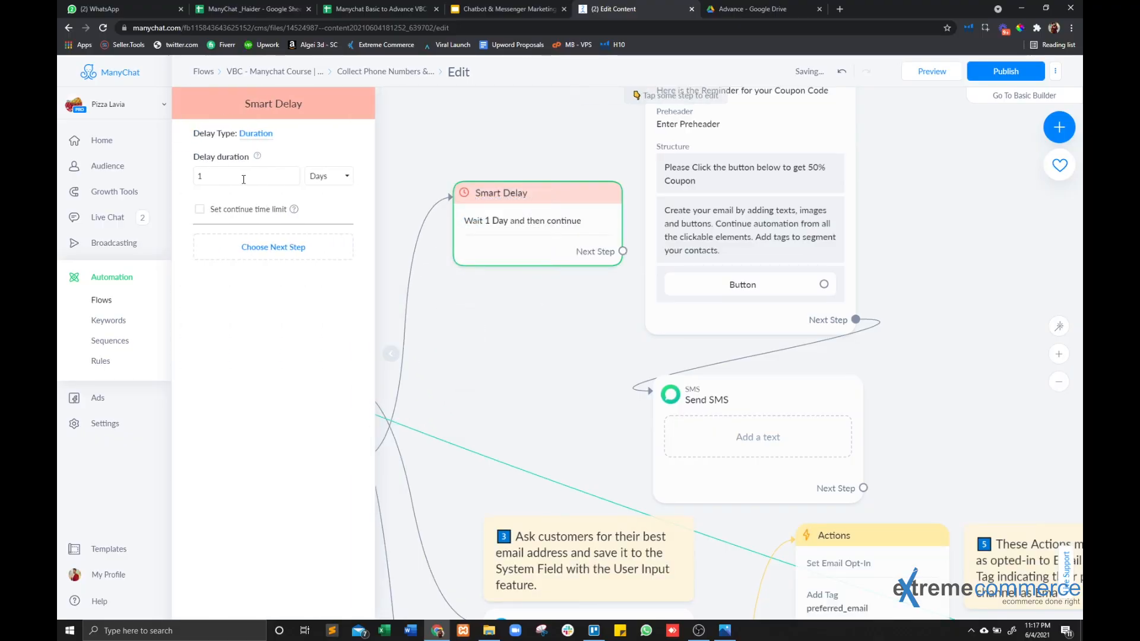
Set the Smart Delay's duration to 2 days and connect its next step to the Send Email step.
{"action": "left_click", "coordinate": [238, 175]}
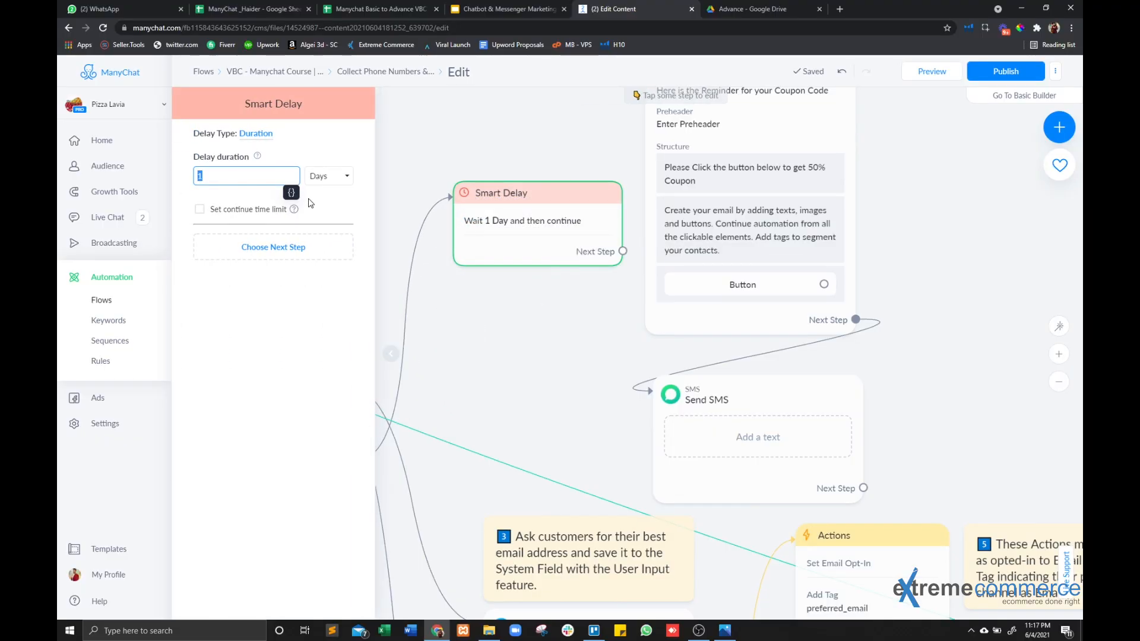
{"action": "type", "text": "2"}
{"action": "left_click", "coordinate": [490, 316]}
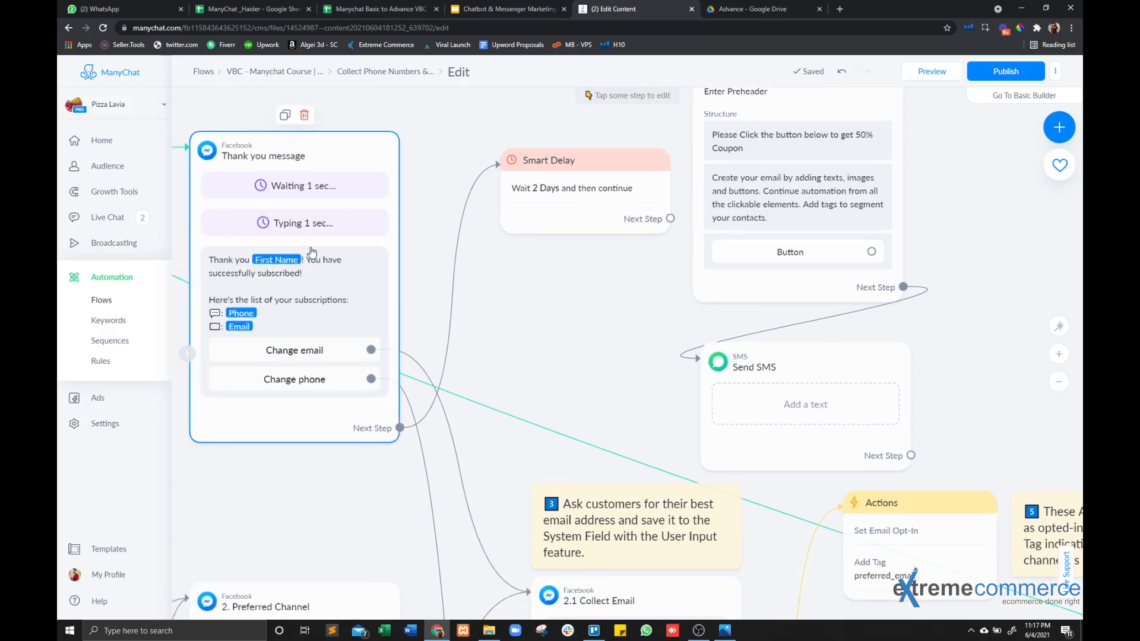
{"action": "left_click_drag", "start_coordinate": [528, 271], "coordinate": [460, 301]}
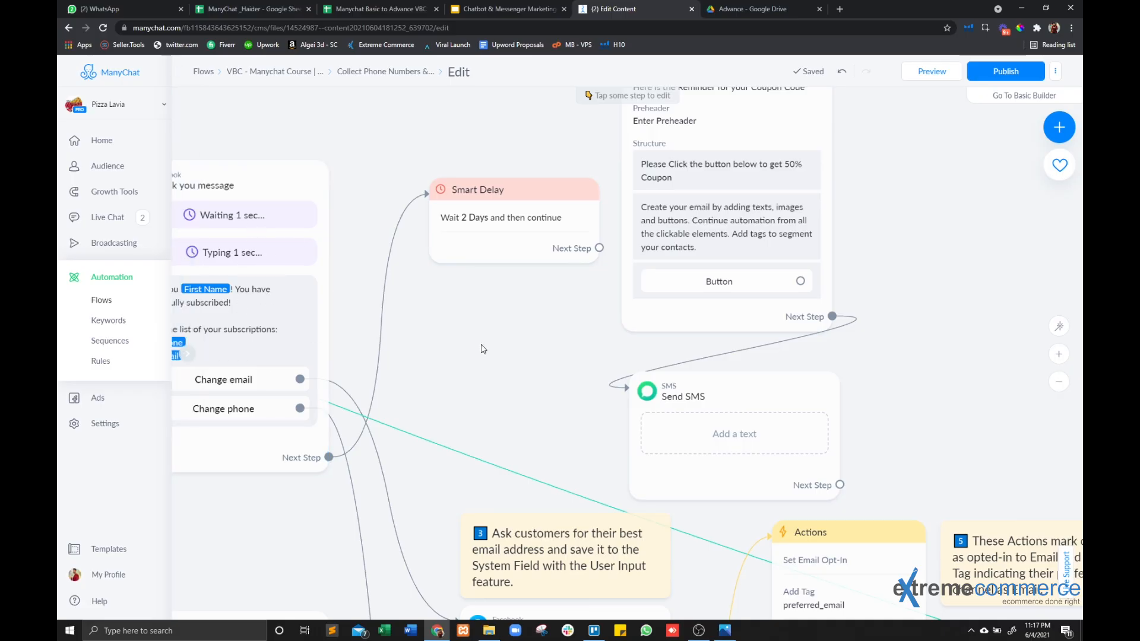
{"action": "left_click_drag", "start_coordinate": [487, 352], "coordinate": [382, 456]}
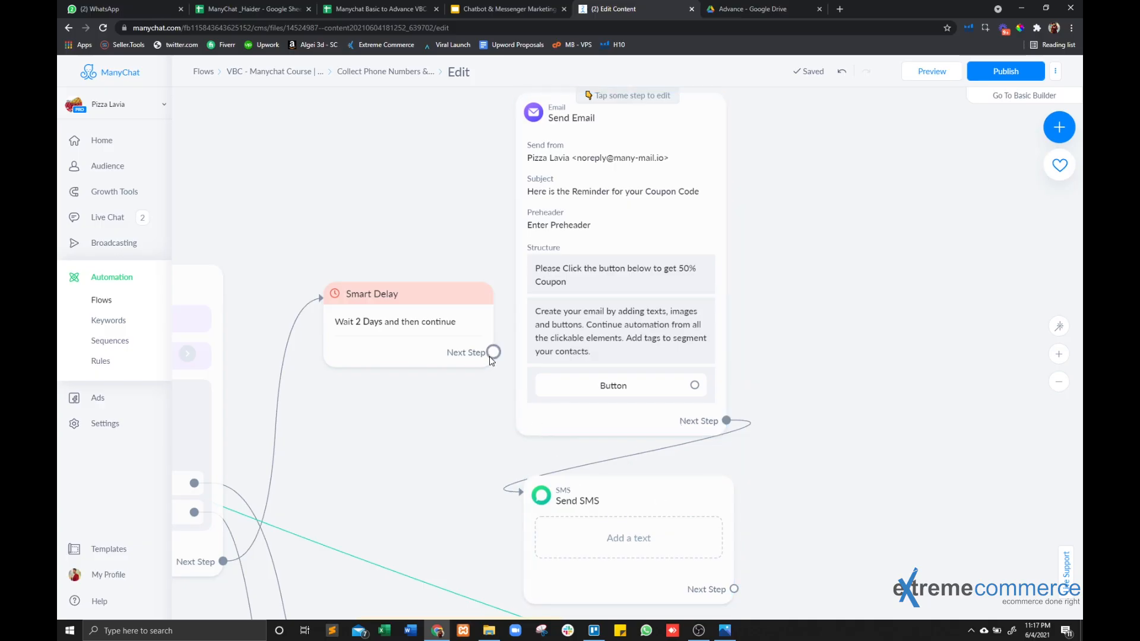
{"action": "left_click_drag", "start_coordinate": [493, 353], "coordinate": [560, 243]}
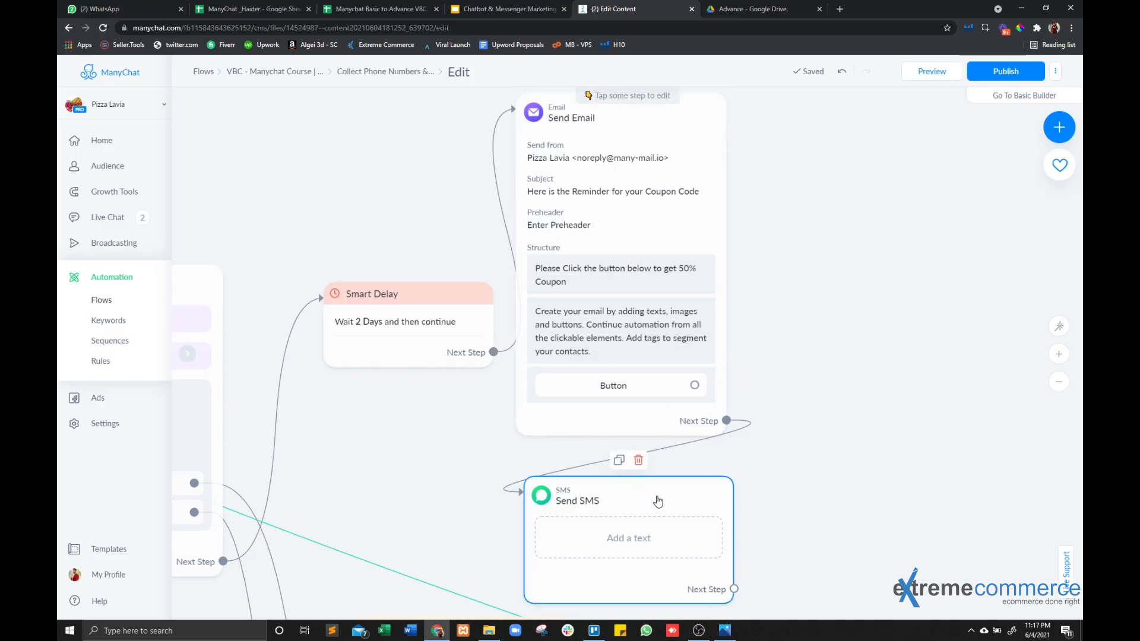
Copy the title "Please Click the button below to get 50% Coupon" from the email design into the Send SMS step's text.
{"action": "left_click", "coordinate": [650, 542]}
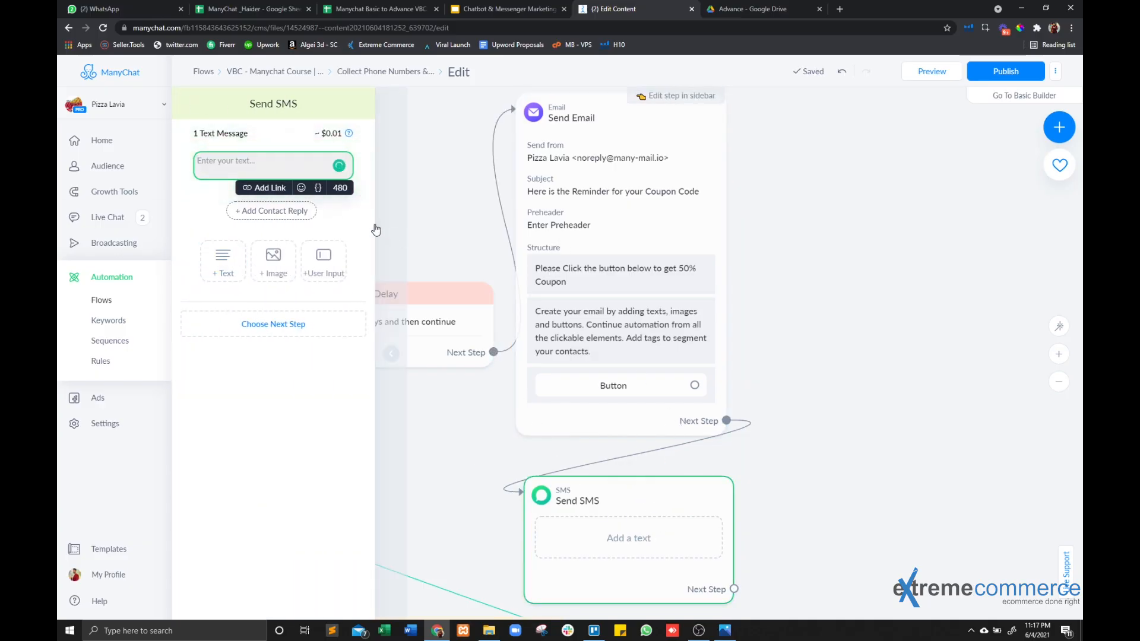
{"action": "left_click", "coordinate": [566, 228]}
{"action": "left_click", "coordinate": [305, 282]}
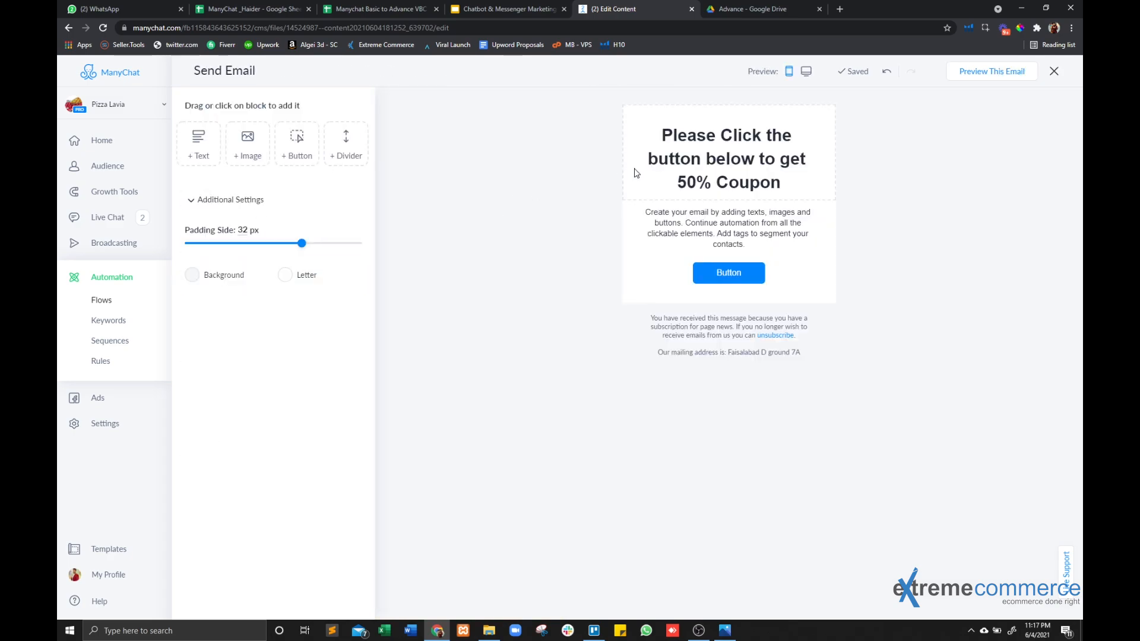
{"action": "left_click", "coordinate": [718, 171]}
{"action": "triple_click", "coordinate": [718, 171]}
{"action": "key", "text": "ctrl+c"}
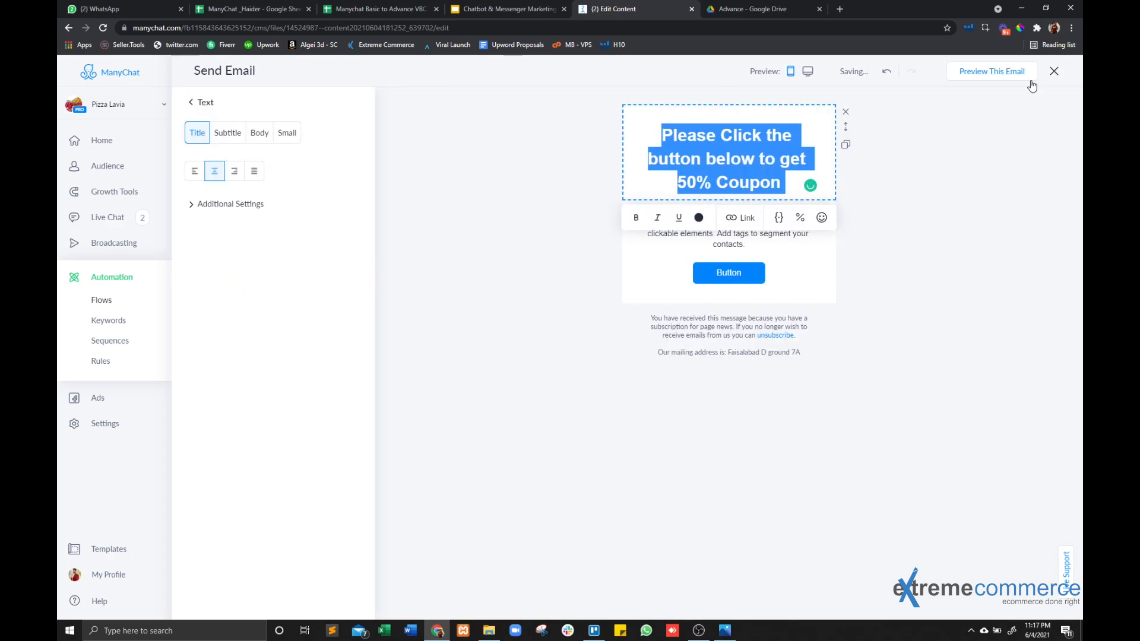
{"action": "left_click", "coordinate": [1048, 71]}
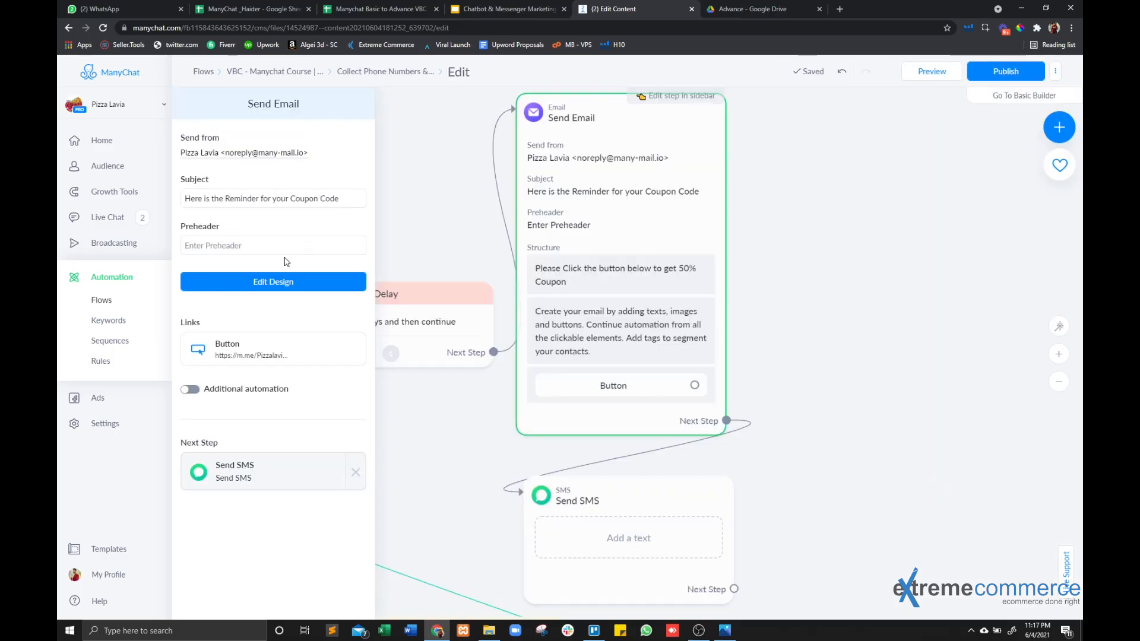
{"action": "left_click", "coordinate": [868, 233]}
{"action": "left_click", "coordinate": [570, 537]}
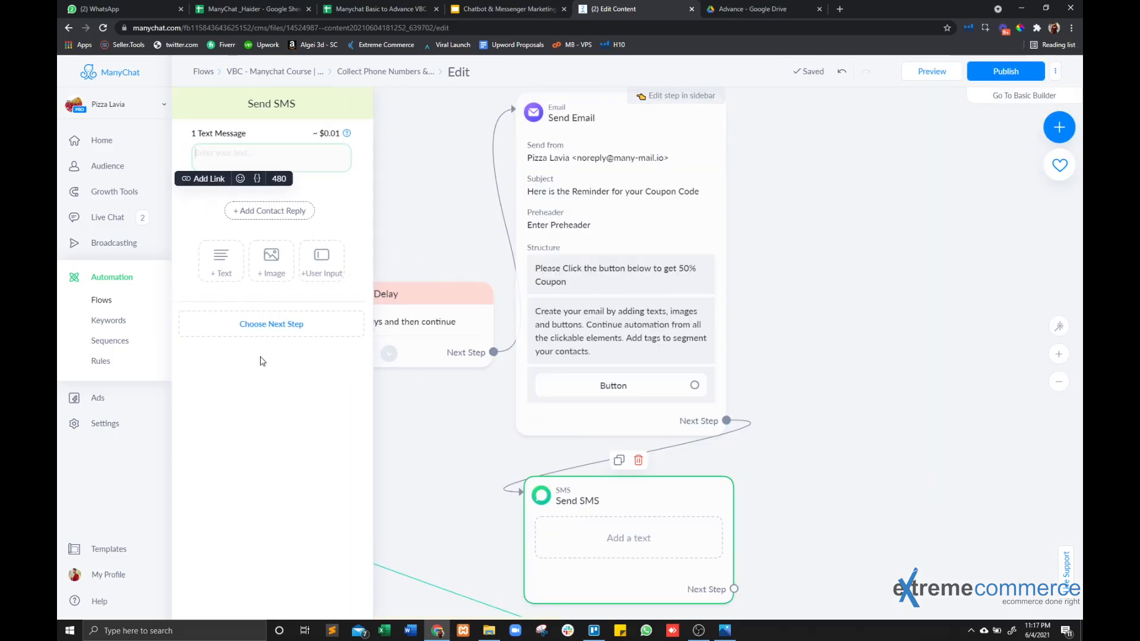
{"action": "key", "text": "ctrl+v"}
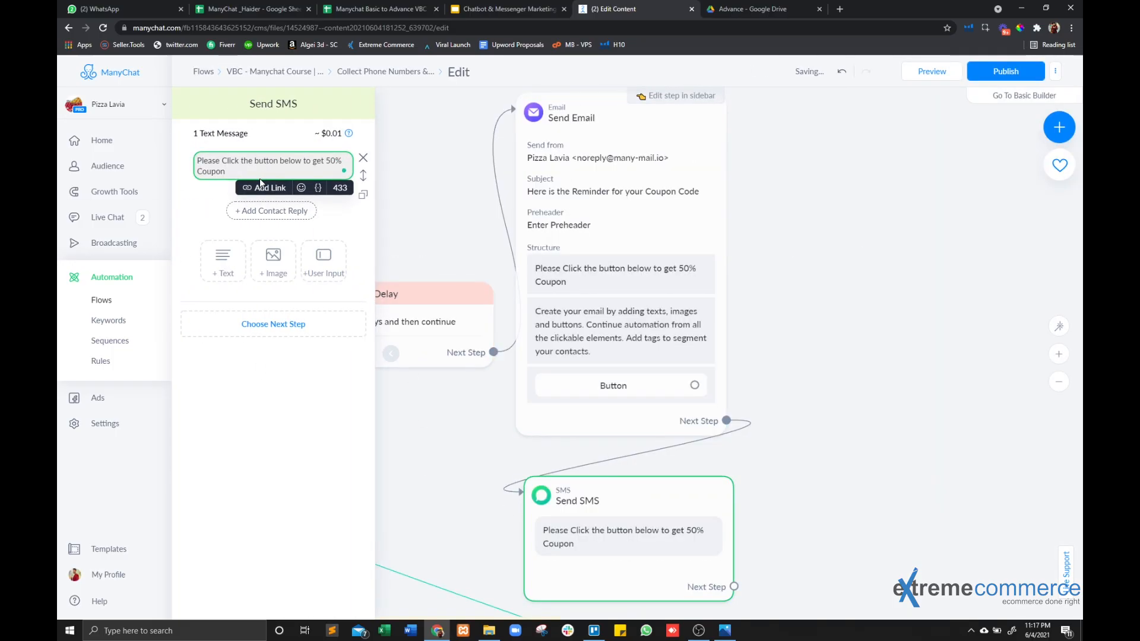
Add a Messenger link on a separate line below the SMS text.
{"action": "key", "text": "Return"}
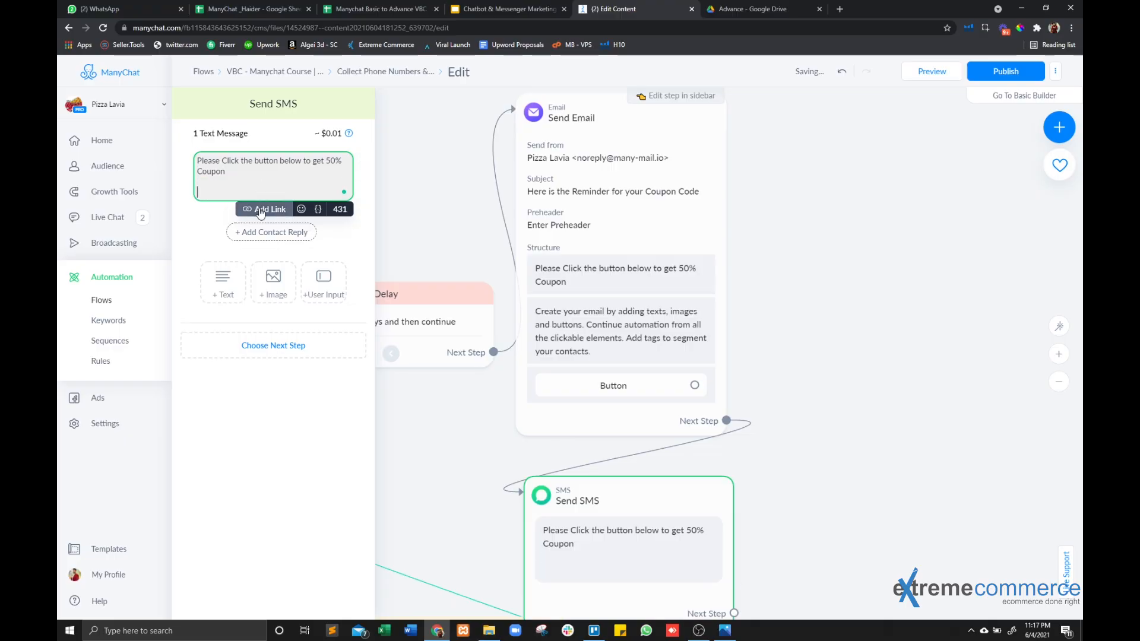
{"action": "left_click", "coordinate": [261, 211]}
{"action": "left_click", "coordinate": [228, 302]}
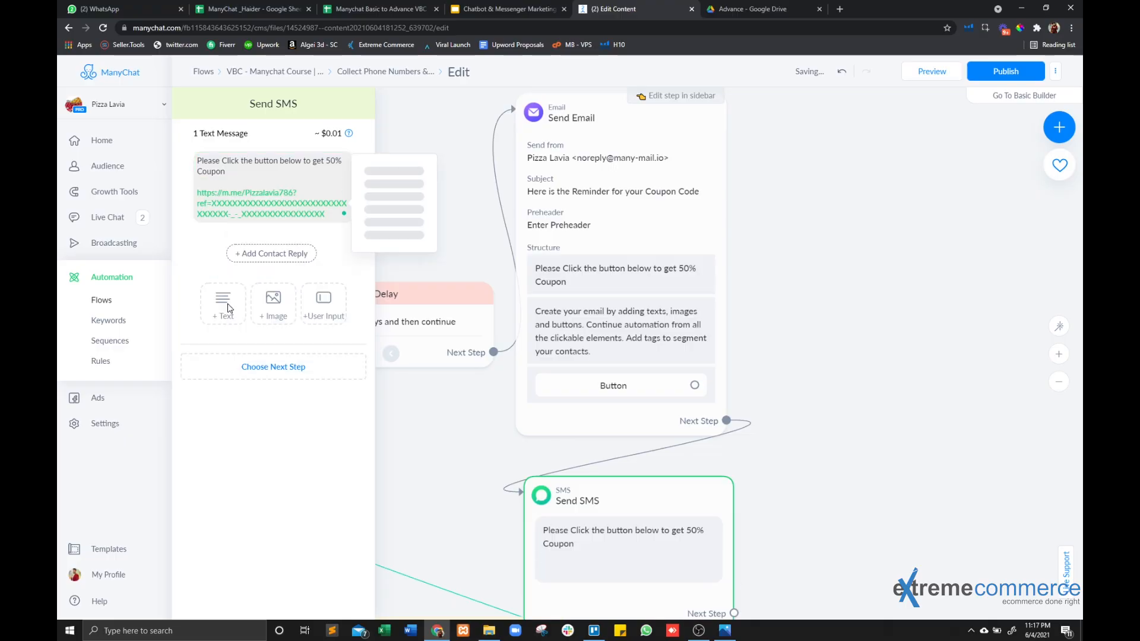
{"action": "left_click", "coordinate": [917, 408]}
Rearrange the Send Email and Send SMS steps so the SMS sits directly beneath the email.
{"action": "scroll", "coordinate": [730, 279], "scroll_direction": "down", "scroll_amount": 3}
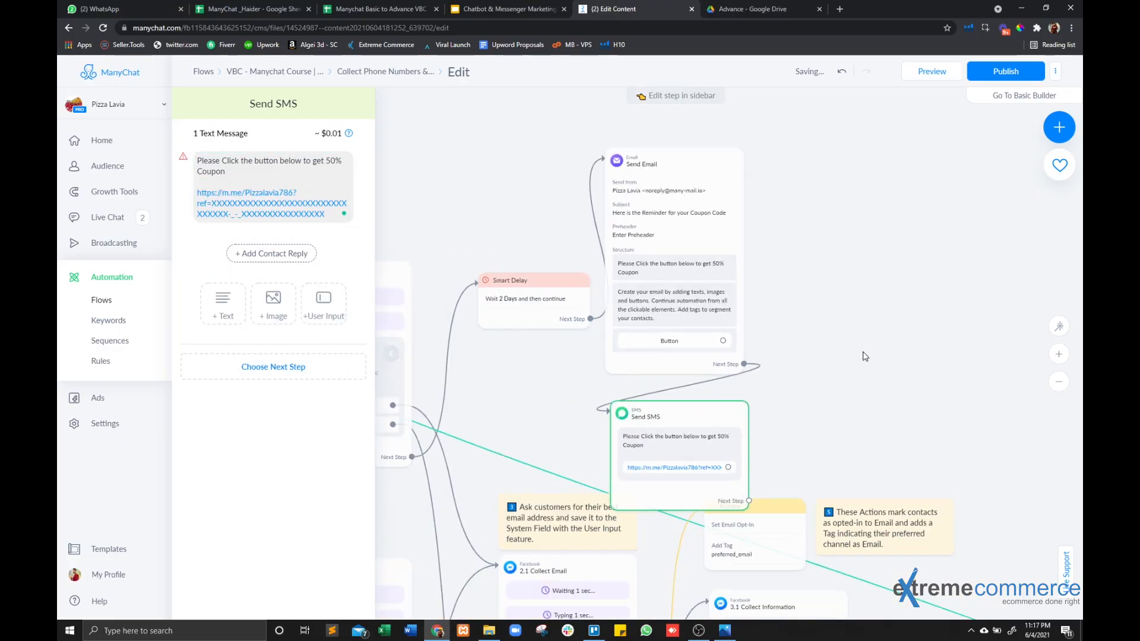
{"action": "left_click", "coordinate": [633, 347]}
{"action": "left_click_drag", "start_coordinate": [666, 261], "coordinate": [689, 230]}
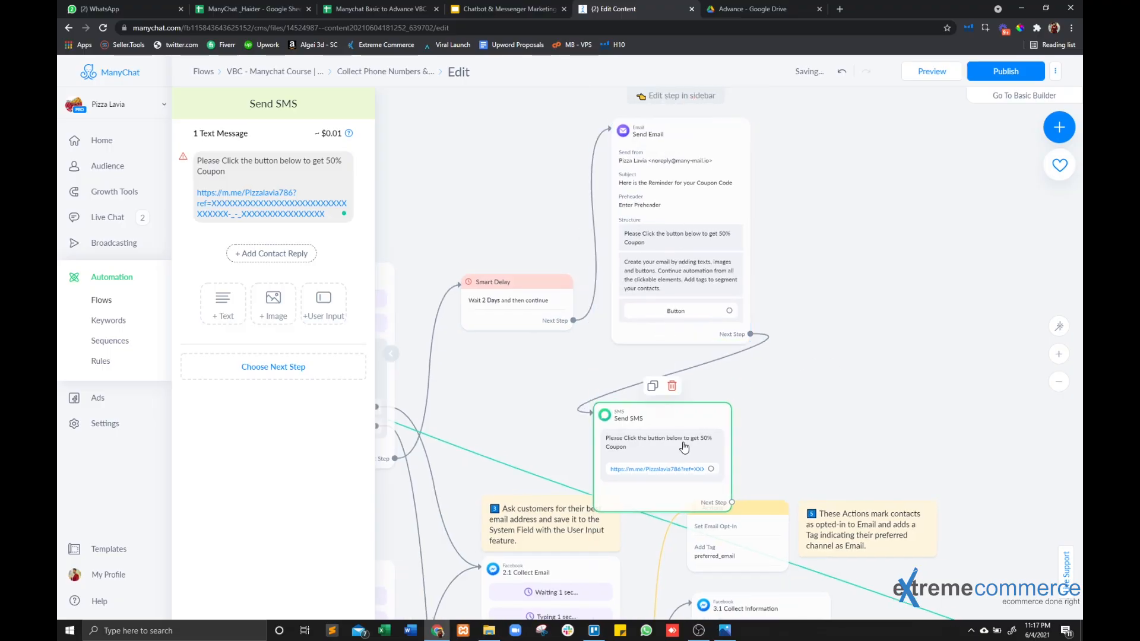
{"action": "left_click_drag", "start_coordinate": [682, 445], "coordinate": [700, 409]}
{"action": "left_click", "coordinate": [835, 324]}
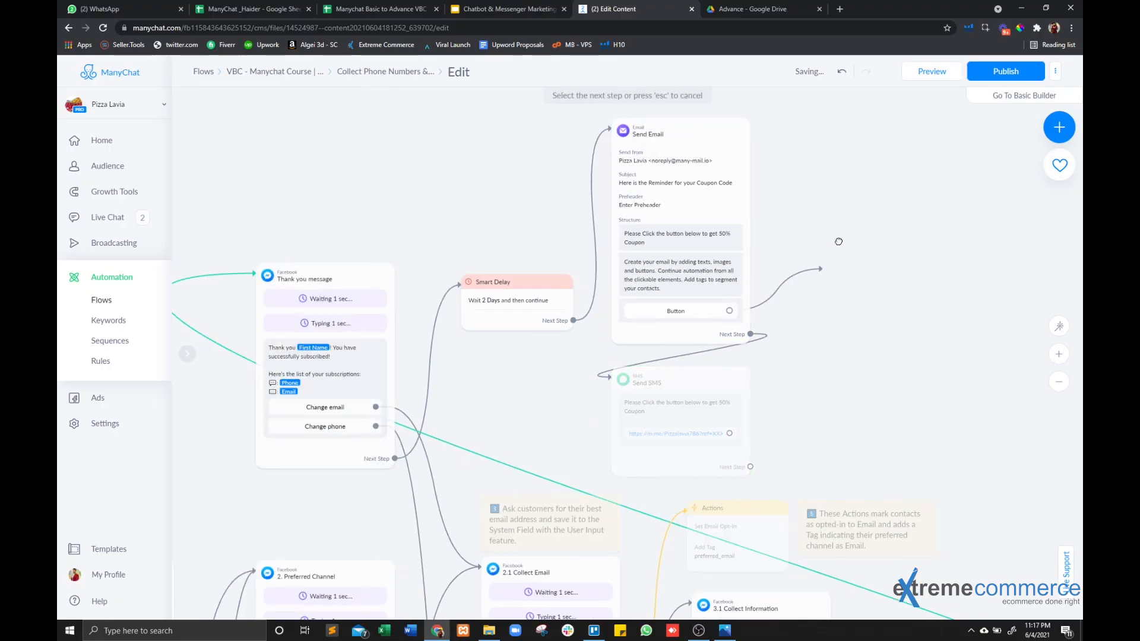
Create a Facebook Send Message step from the email's button and connect the SMS link to the same message.
{"action": "left_click_drag", "start_coordinate": [729, 310], "coordinate": [874, 194]}
{"action": "left_click", "coordinate": [895, 199]}
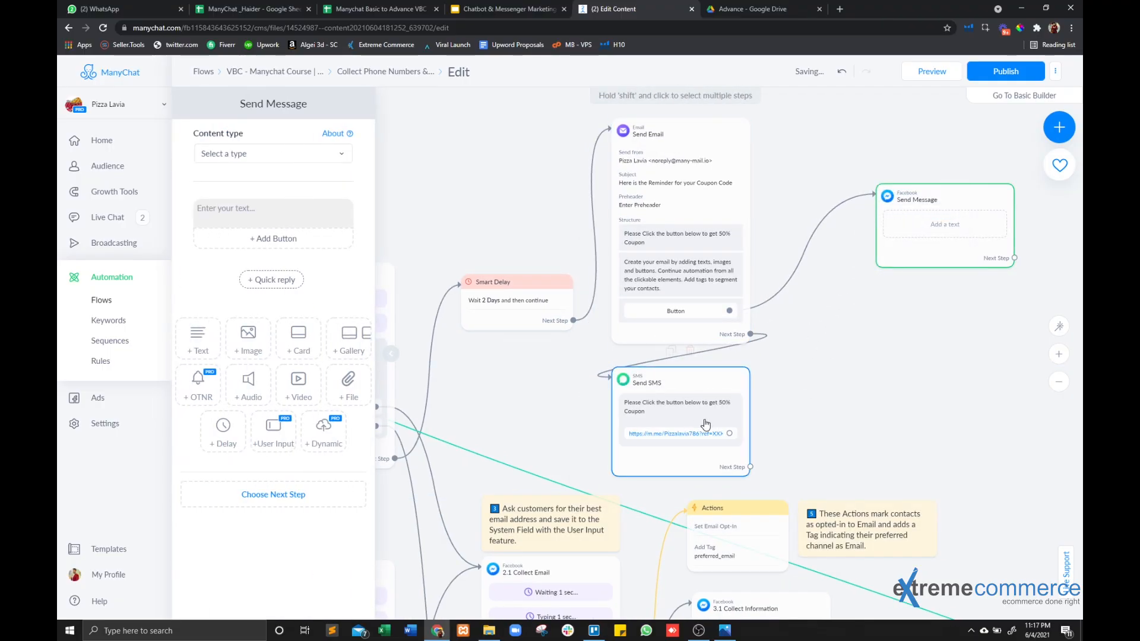
{"action": "left_click_drag", "start_coordinate": [728, 433], "coordinate": [907, 199]}
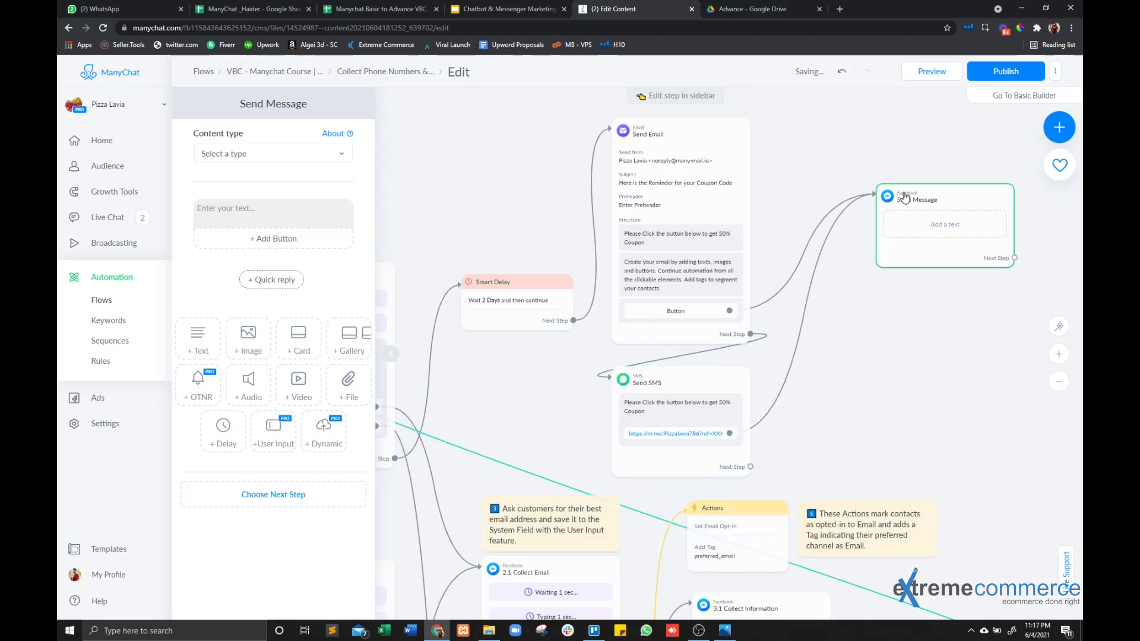
{"action": "left_click", "coordinate": [942, 356]}
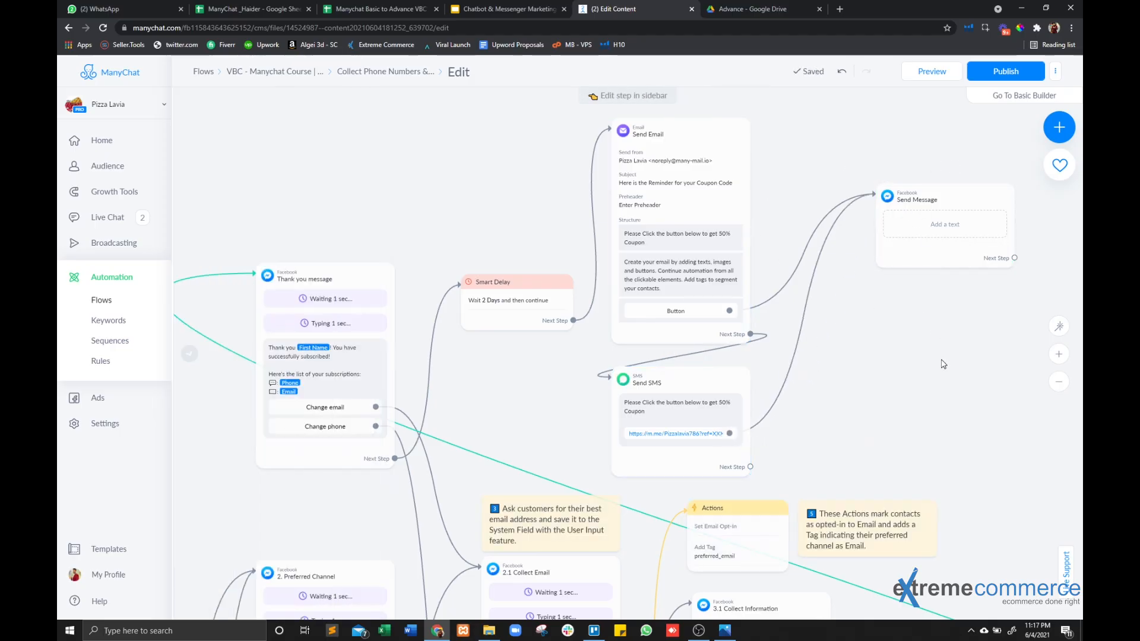
Examine the path from the Thank you message through the Smart Delay, email and SMS to the new Messenger message.
{"action": "left_click_drag", "start_coordinate": [941, 360], "coordinate": [798, 358]}
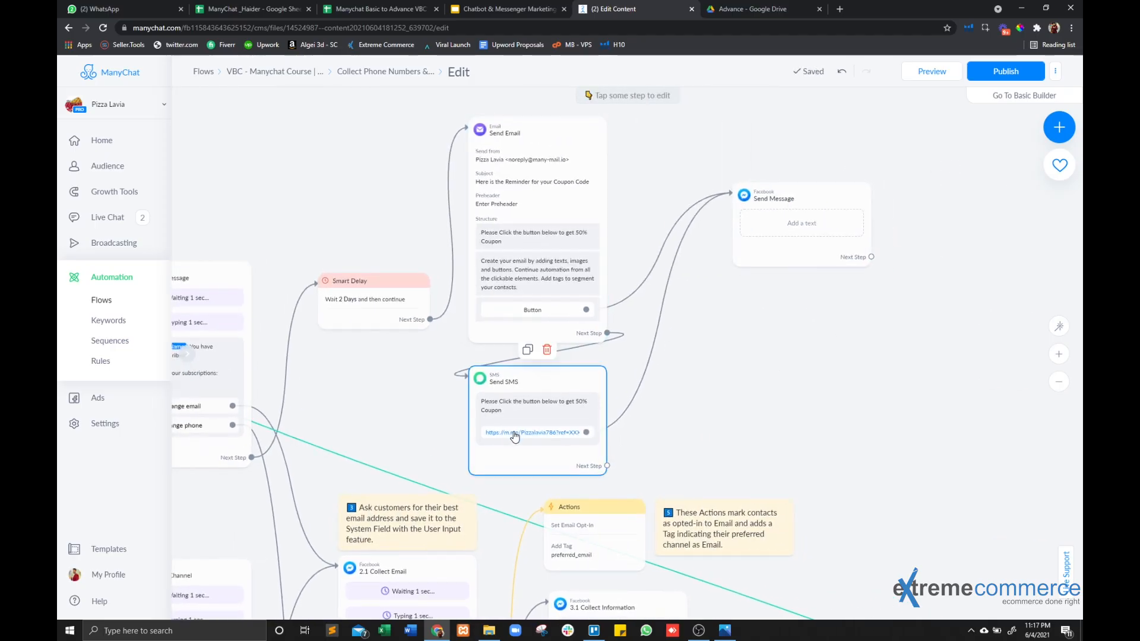
{"action": "scroll", "coordinate": [511, 432], "scroll_direction": "up", "scroll_amount": 5}
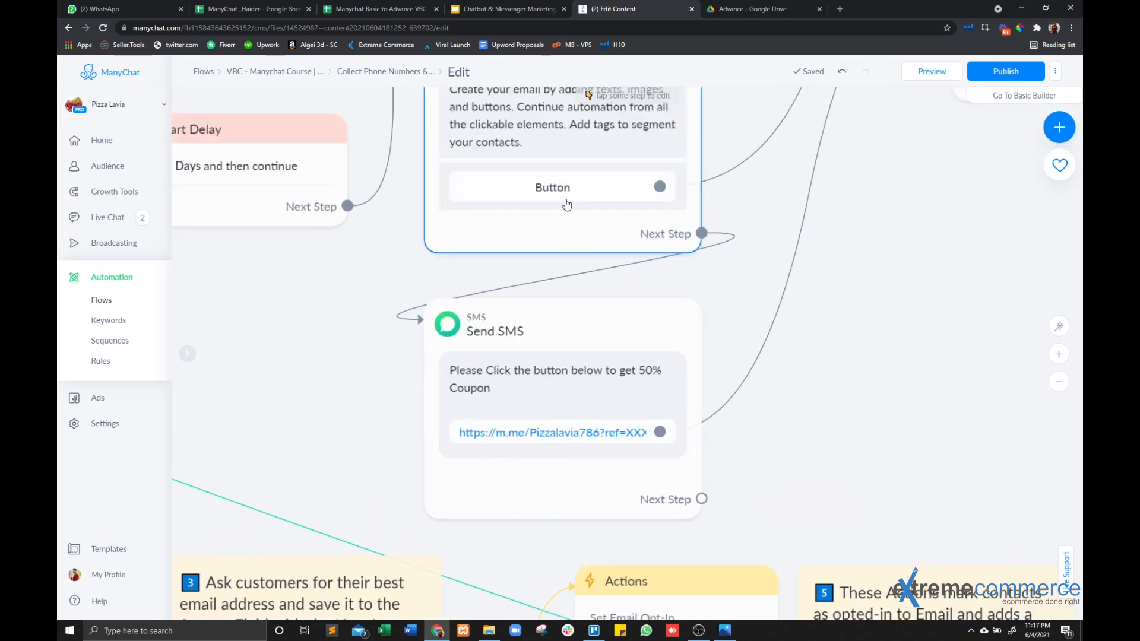
{"action": "left_click_drag", "start_coordinate": [891, 271], "coordinate": [555, 500]}
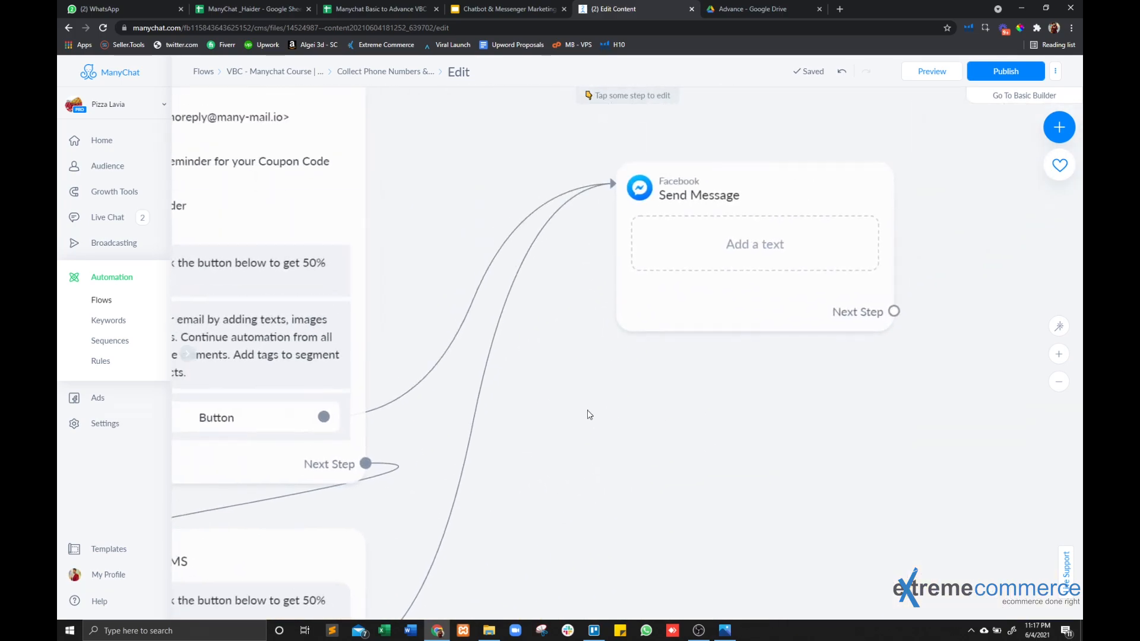
{"action": "scroll", "coordinate": [649, 389], "scroll_direction": "down", "scroll_amount": 4}
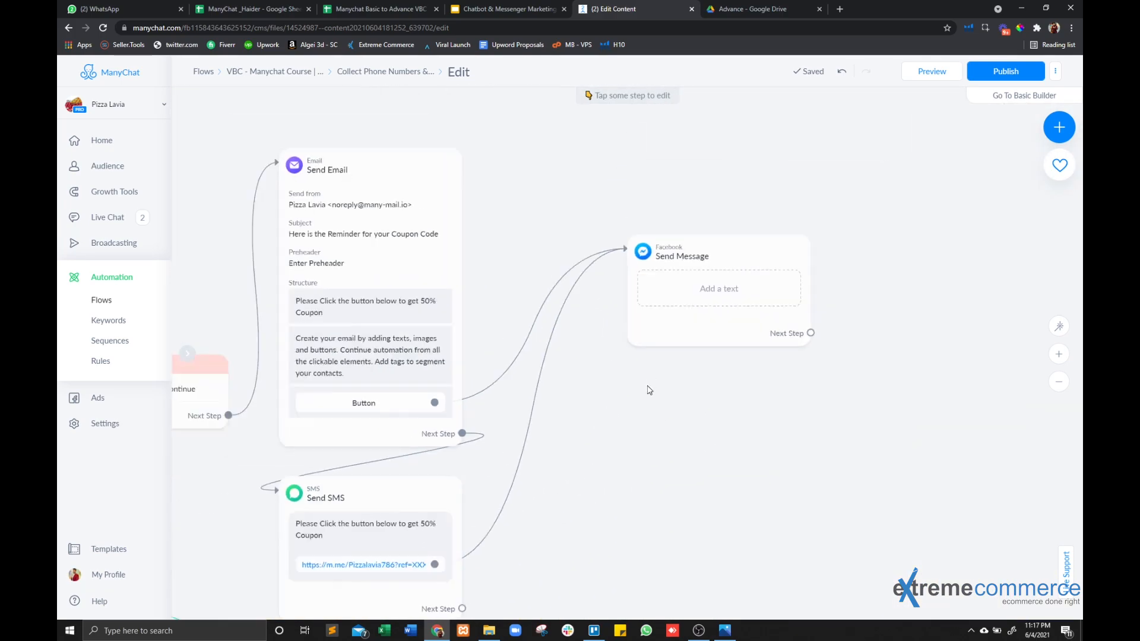
{"action": "mouse_move", "coordinate": [500, 412]}
{"action": "left_mouse_down"}
{"action": "mouse_move", "coordinate": [517, 402]}
{"action": "mouse_move", "coordinate": [500, 403]}
{"action": "left_mouse_up"}
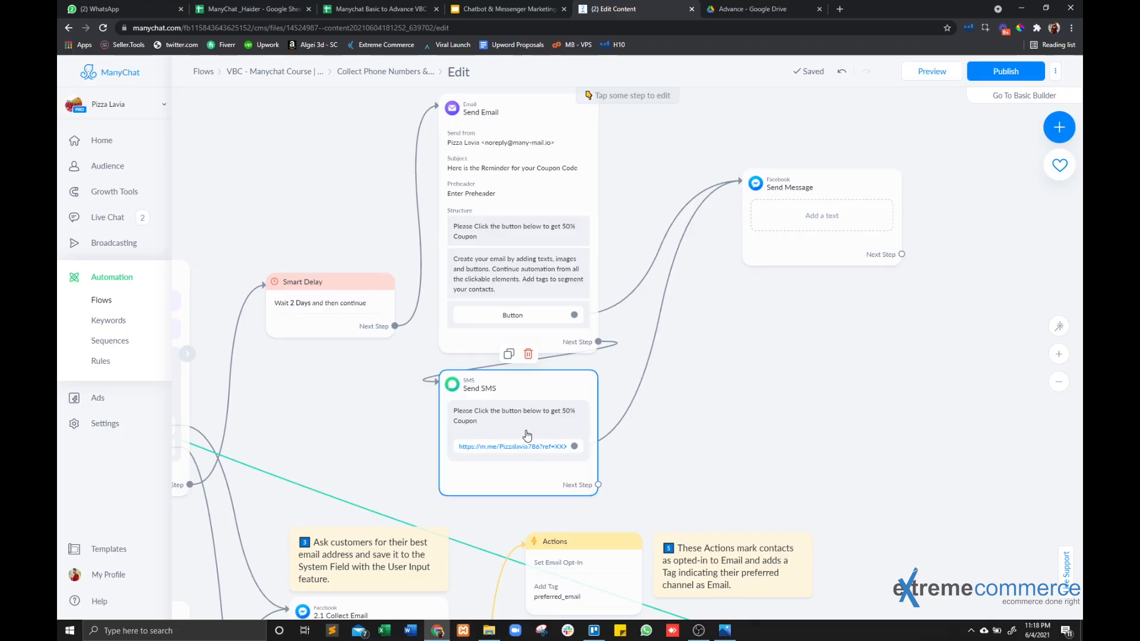
{"action": "scroll", "coordinate": [527, 436], "scroll_direction": "up", "scroll_amount": 3}
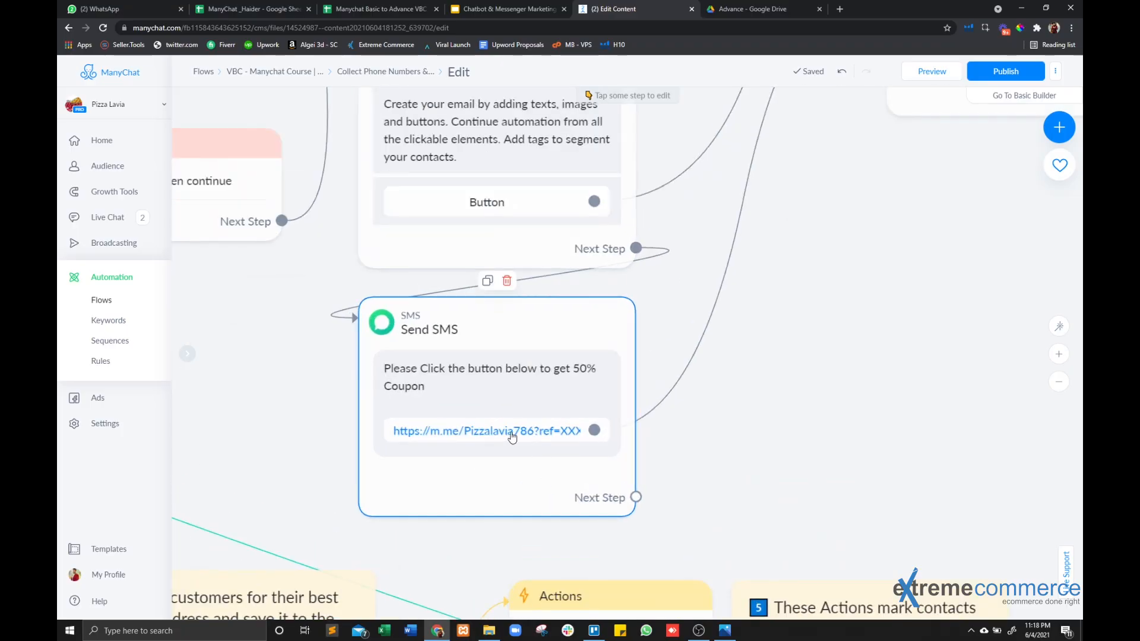
{"action": "scroll", "coordinate": [511, 437], "scroll_direction": "down", "scroll_amount": 3}
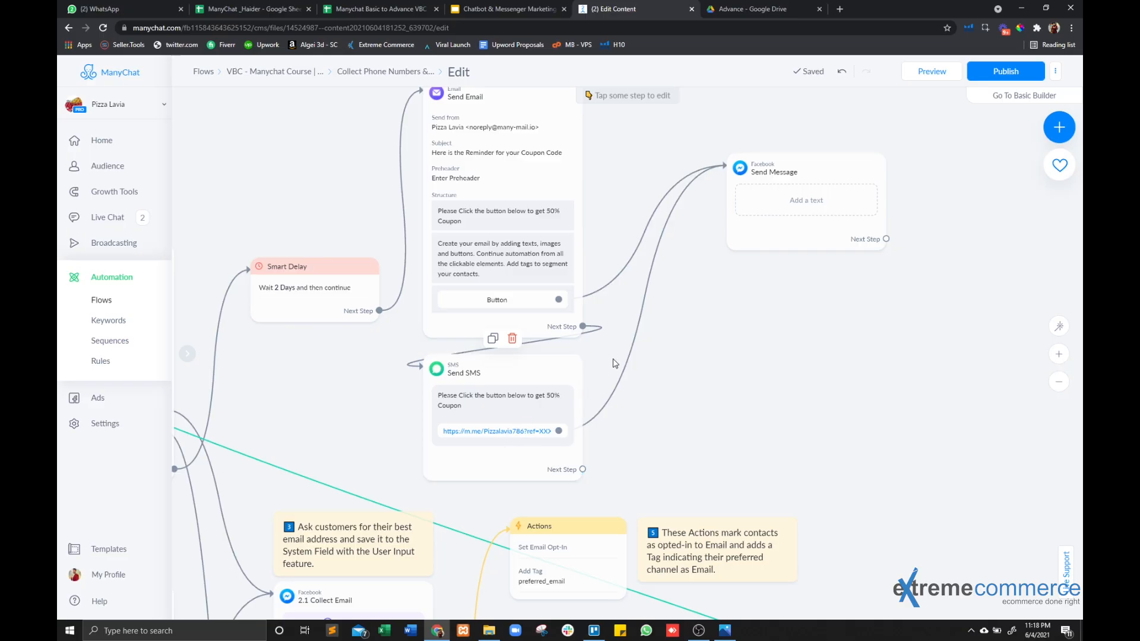
{"action": "left_click_drag", "start_coordinate": [339, 418], "coordinate": [514, 411]}
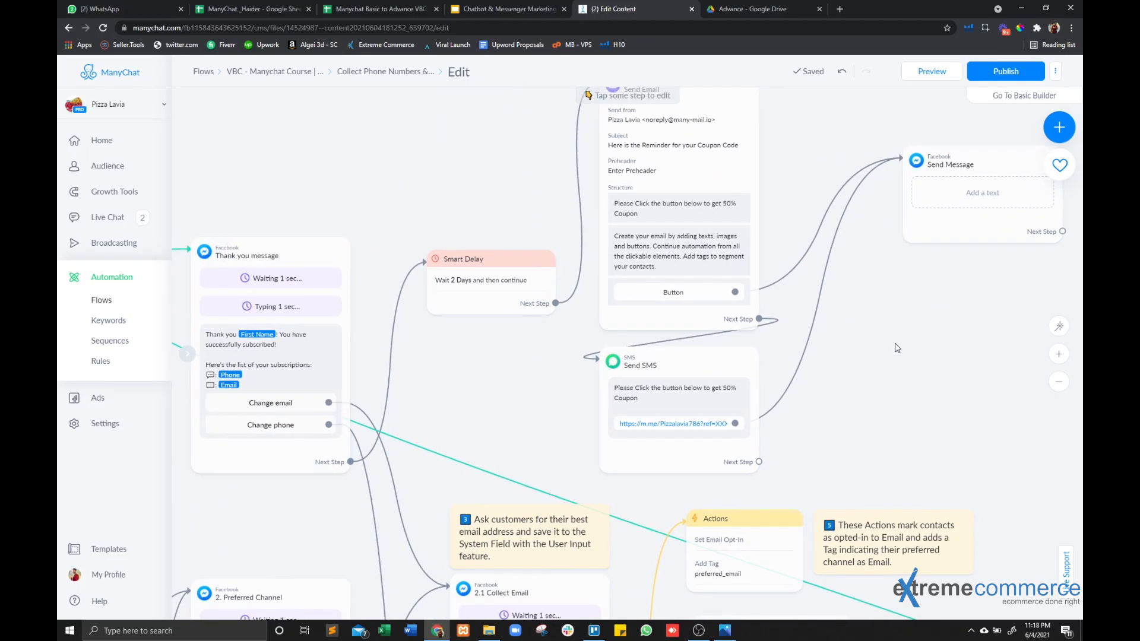
{"action": "left_click_drag", "start_coordinate": [896, 348], "coordinate": [759, 425]}
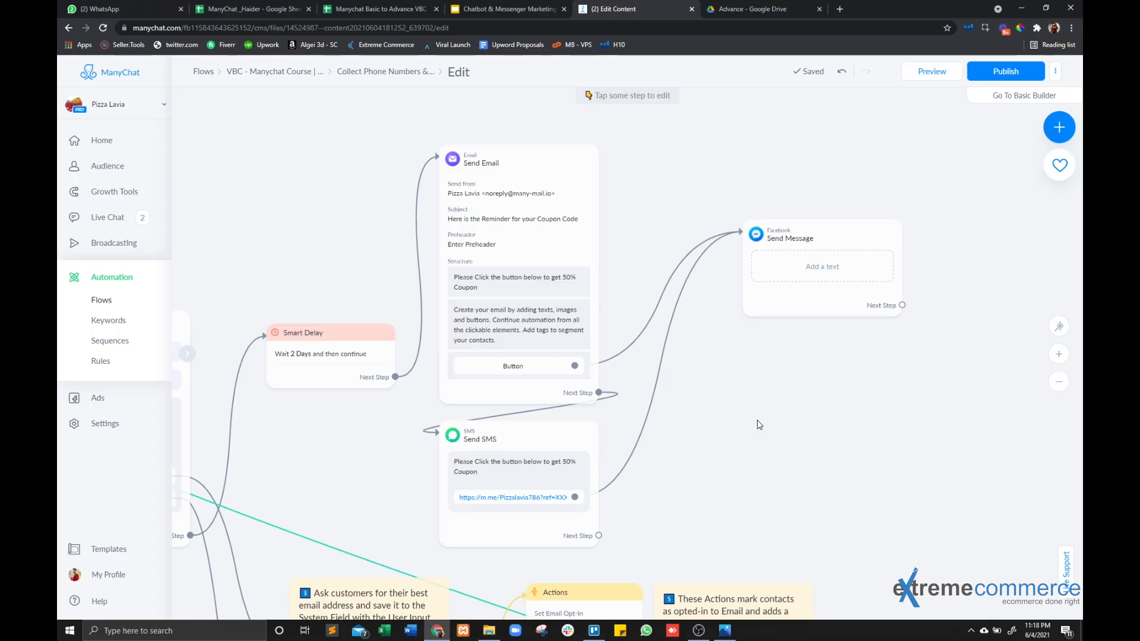
Write "Here is your 50% Coupon" with the code "Best50" two lines below as the new Send Message step's text.
{"action": "left_click_drag", "start_coordinate": [757, 421], "coordinate": [681, 424]}
{"action": "left_click", "coordinate": [787, 310]}
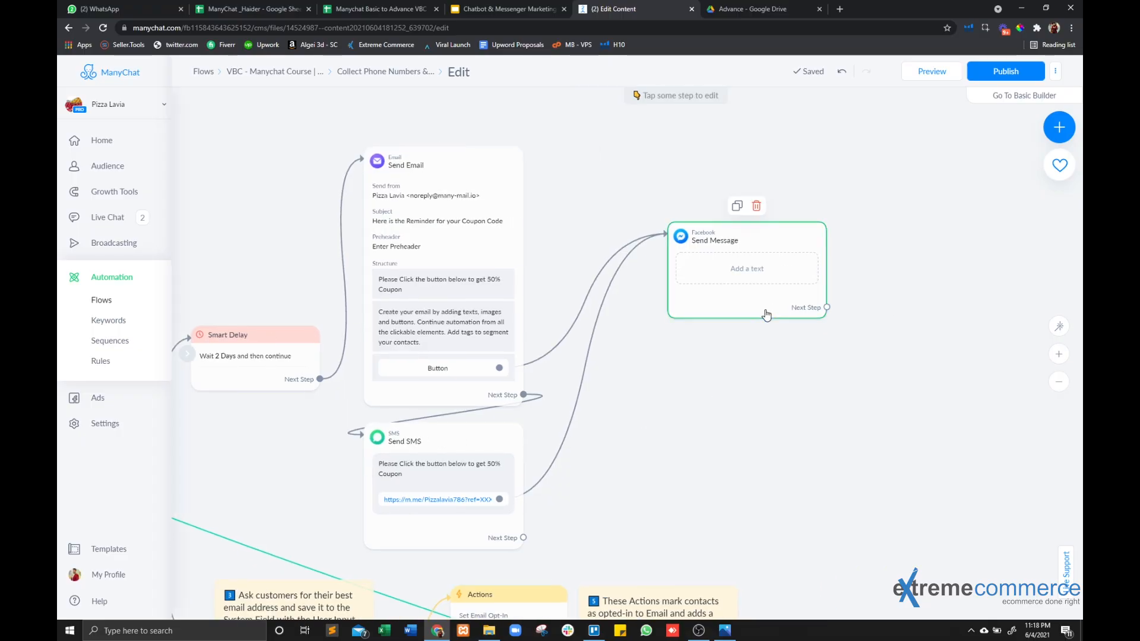
{"action": "left_click", "coordinate": [257, 209]}
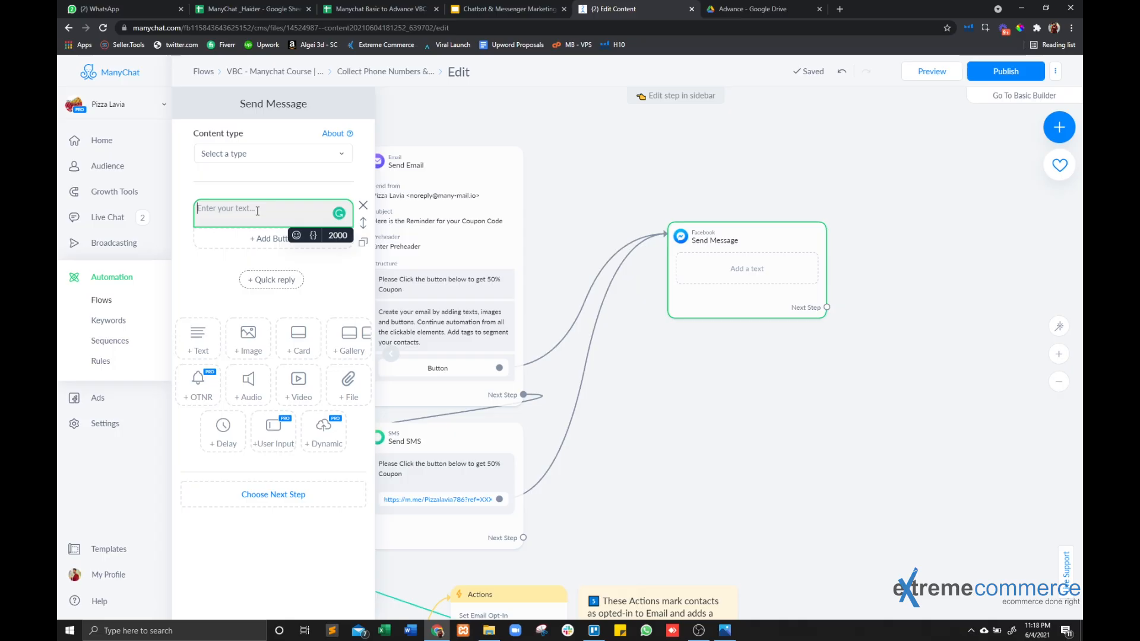
{"action": "type", "text": "Here is y"}
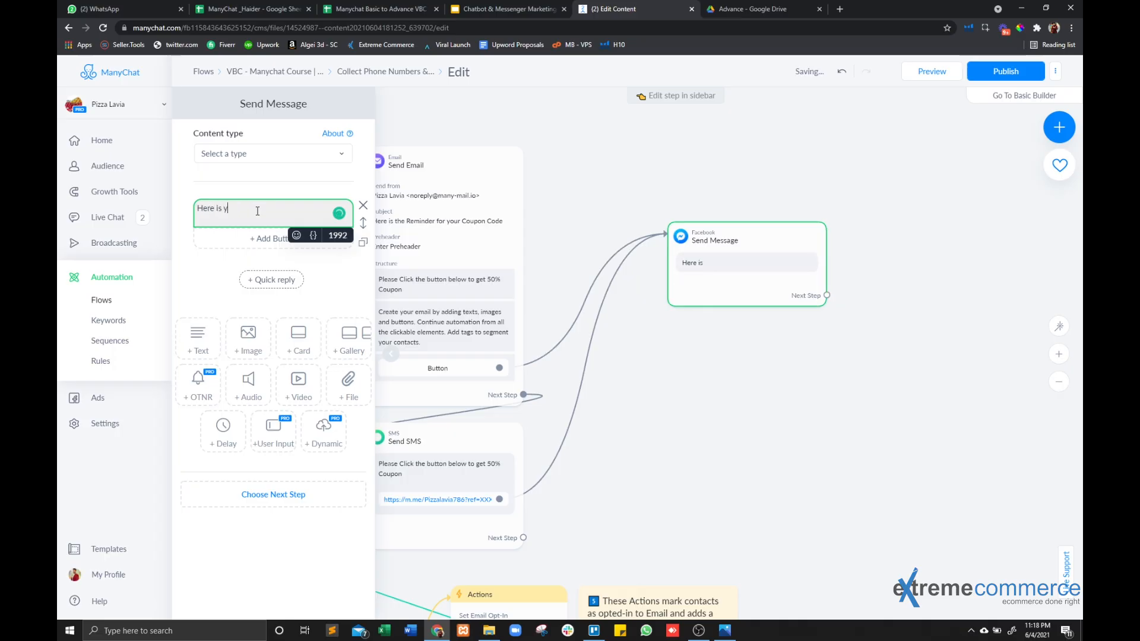
{"action": "type", "text": "our 50%"}
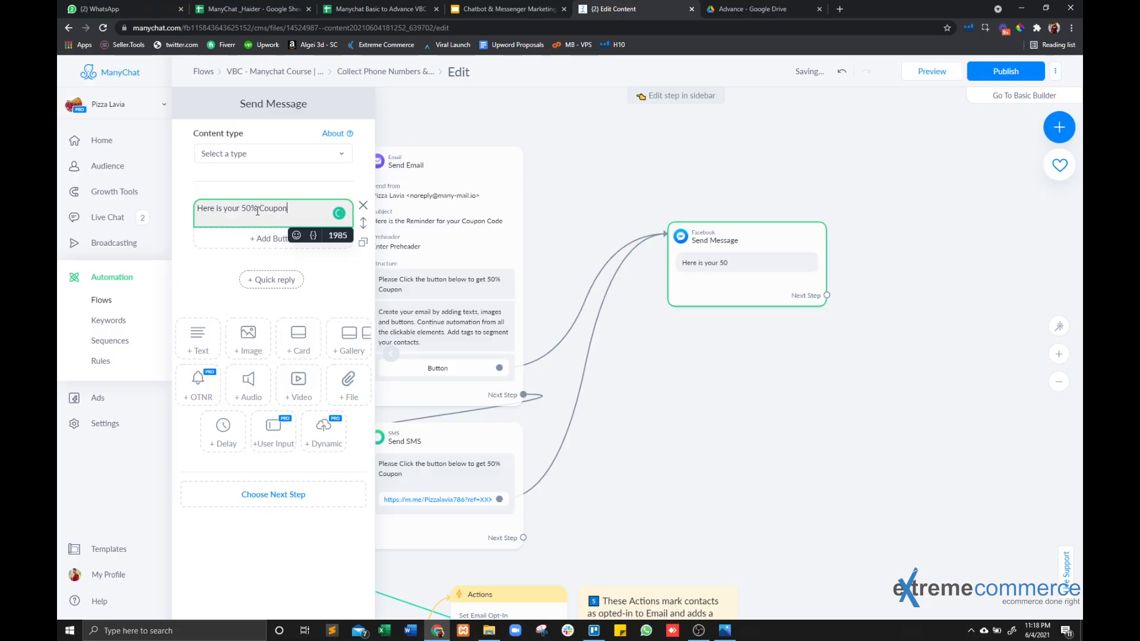
{"action": "type", "text": " Coupon"}
{"action": "key", "text": "Return"}
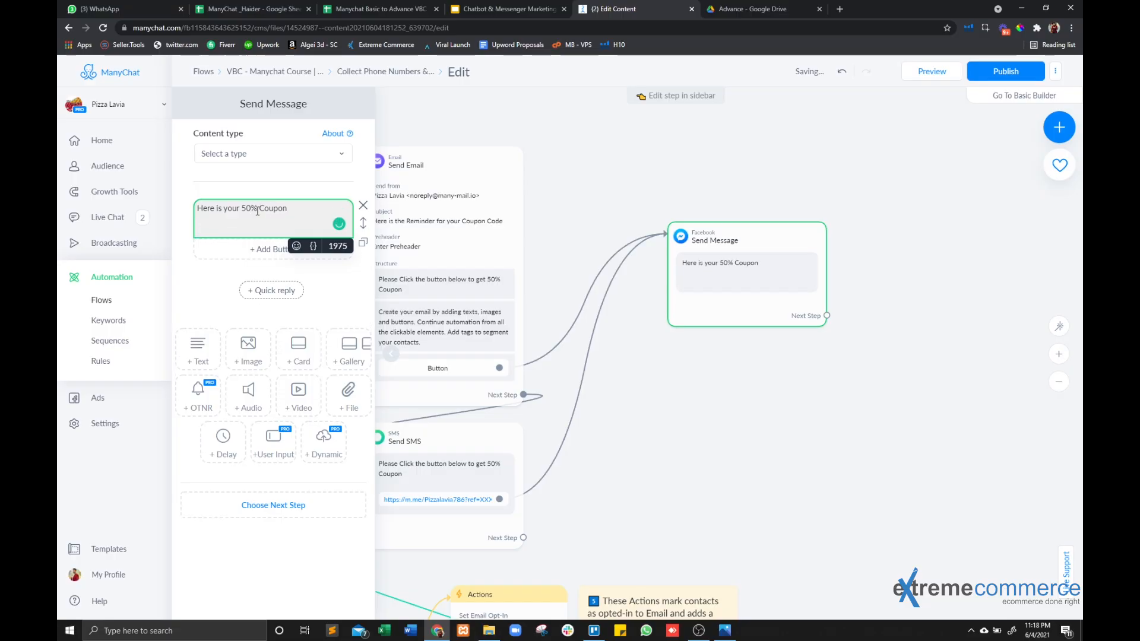
{"action": "type", "text": "Best50"}
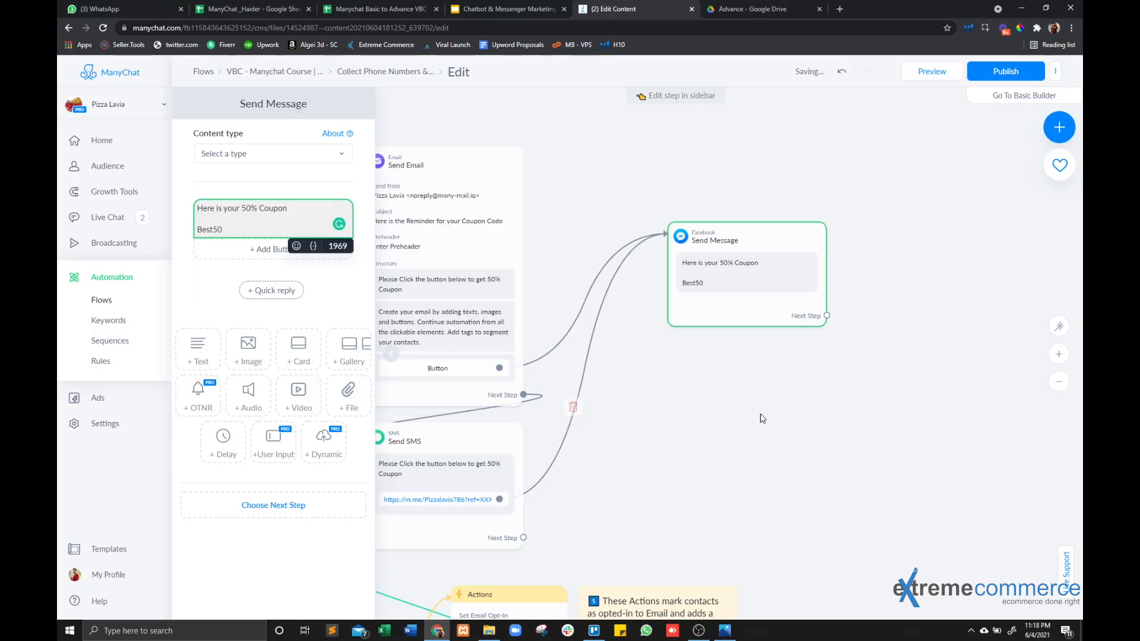
Examine the flow around Collect Email and the follow-up path from the Smart Delay through email and SMS to the coupon message.
{"action": "left_click_drag", "start_coordinate": [765, 418], "coordinate": [949, 279]}
{"action": "scroll", "coordinate": [742, 362], "scroll_direction": "down", "scroll_amount": 5}
{"action": "scroll", "coordinate": [622, 539], "scroll_direction": "up", "scroll_amount": 8}
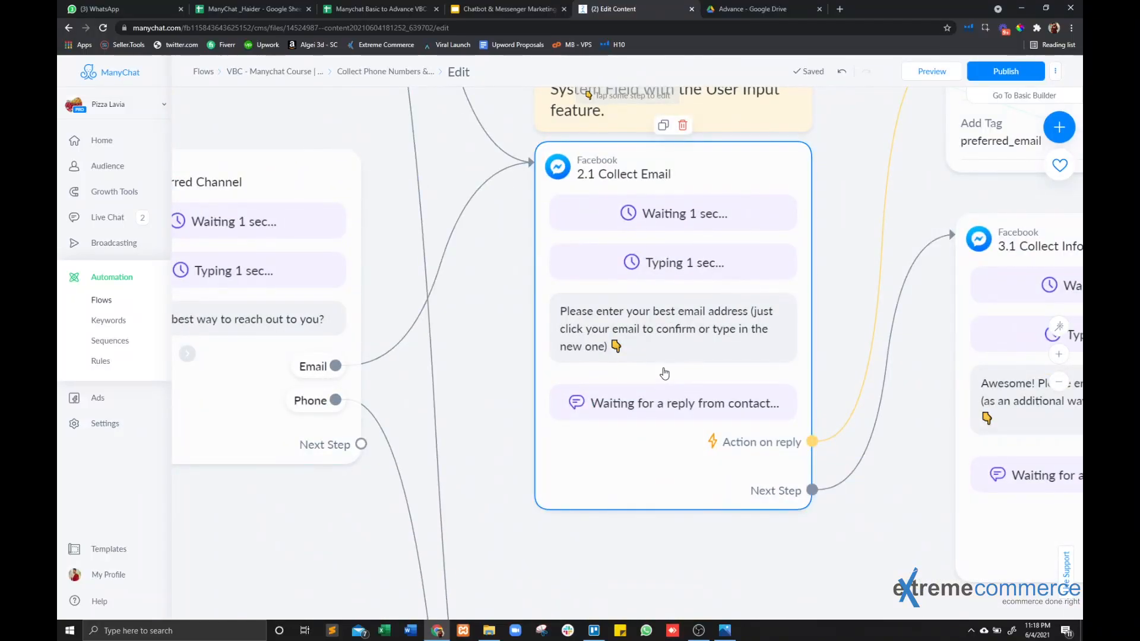
{"action": "left_click_drag", "start_coordinate": [777, 579], "coordinate": [633, 564]}
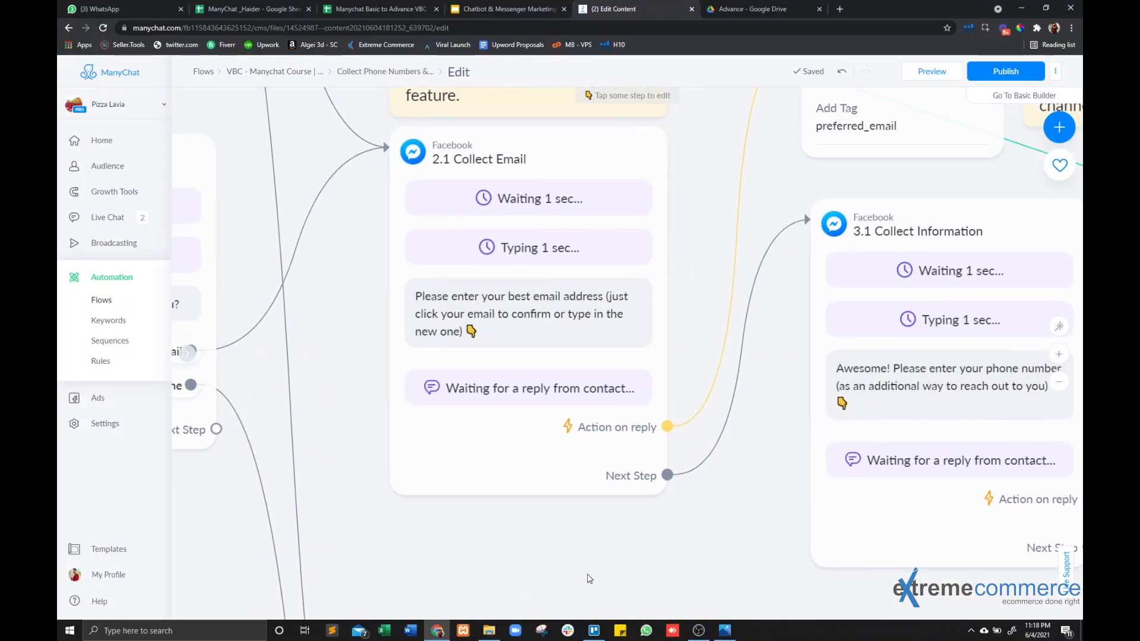
{"action": "scroll", "coordinate": [589, 578], "scroll_direction": "down", "scroll_amount": 3}
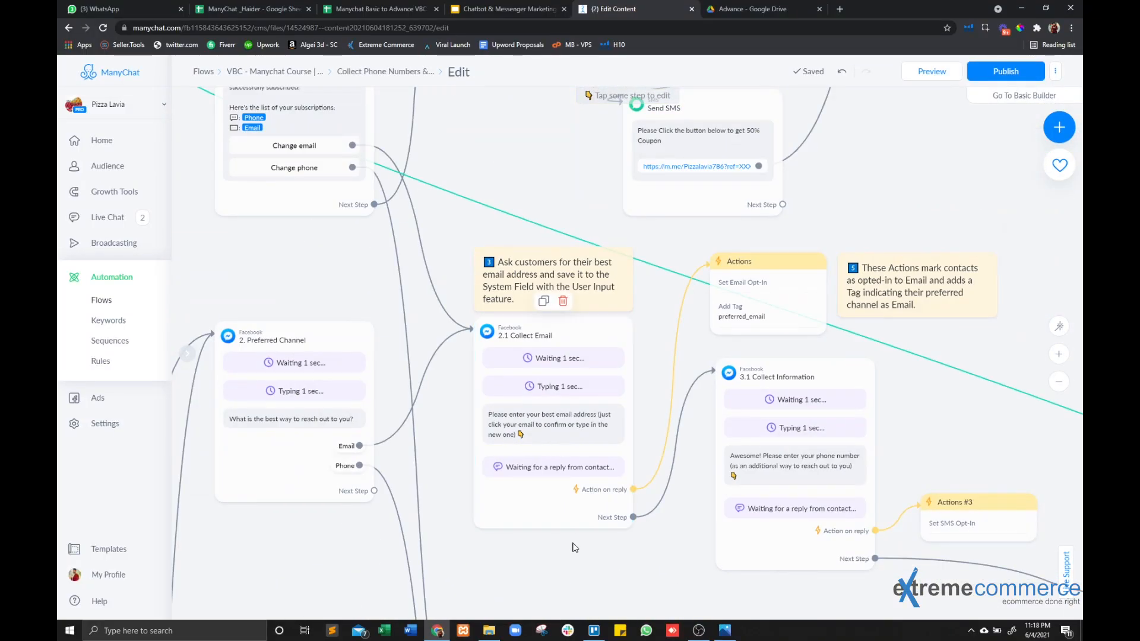
{"action": "left_click_drag", "start_coordinate": [570, 589], "coordinate": [536, 640]}
{"action": "left_click_drag", "start_coordinate": [521, 222], "coordinate": [520, 512]}
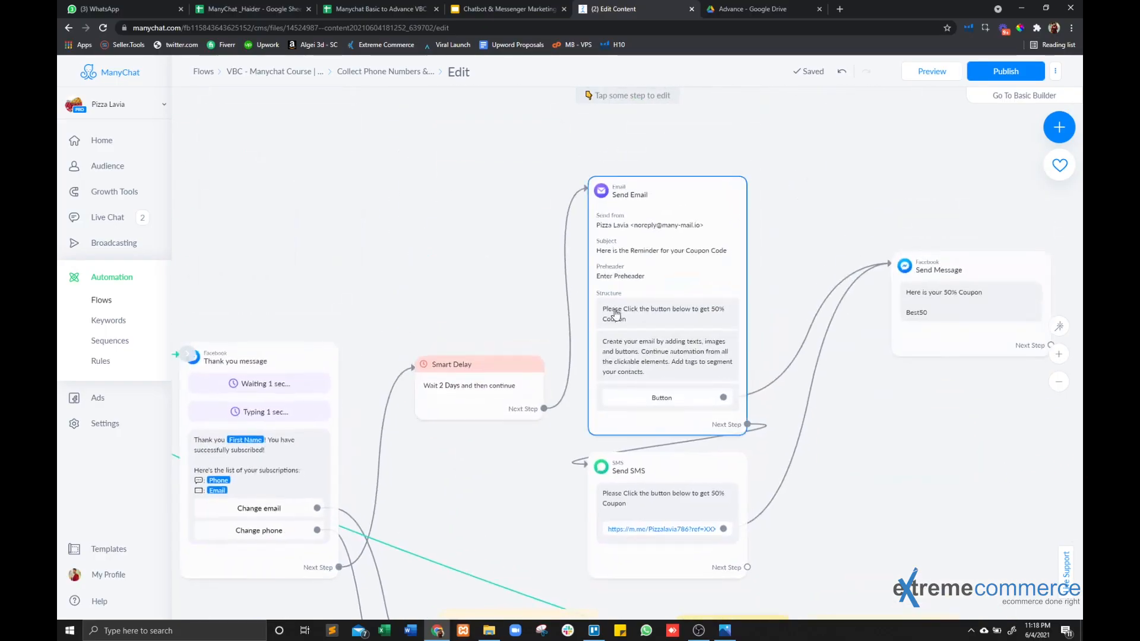
{"action": "scroll", "coordinate": [614, 309], "scroll_direction": "up", "scroll_amount": 3}
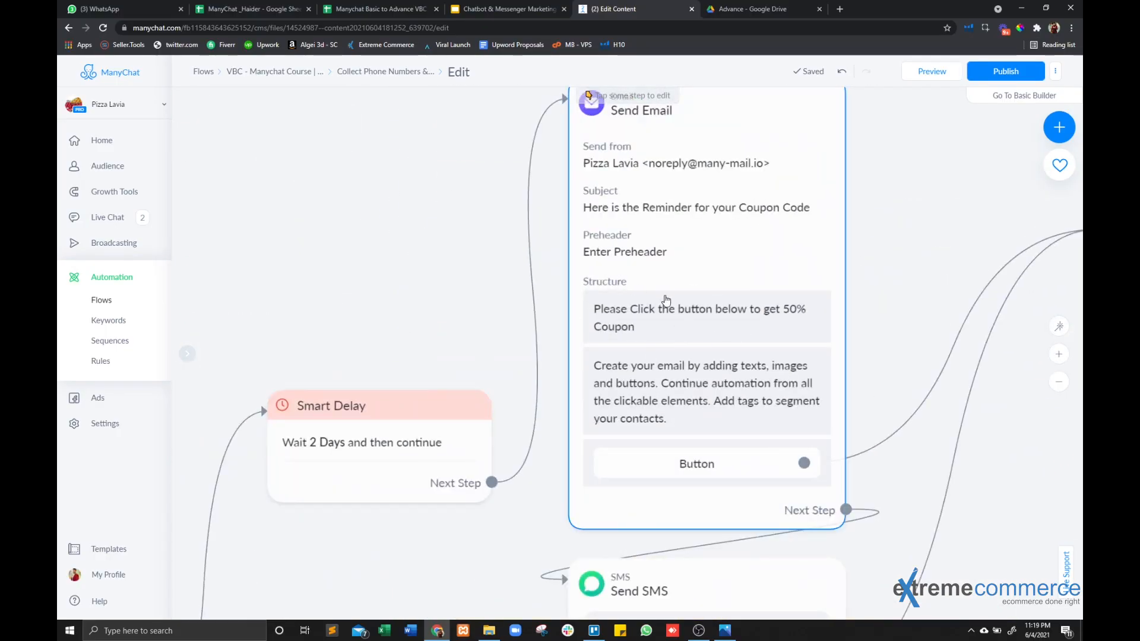
{"action": "scroll", "coordinate": [604, 477], "scroll_direction": "down", "scroll_amount": 3}
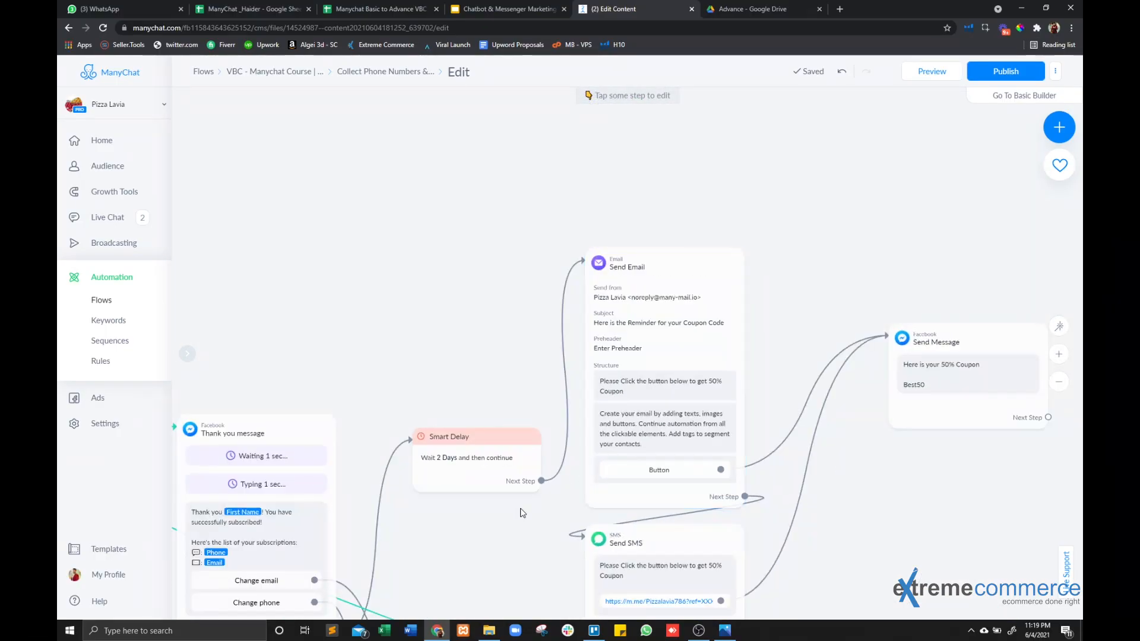
{"action": "left_click_drag", "start_coordinate": [522, 548], "coordinate": [457, 356]}
{"action": "scroll", "coordinate": [565, 356], "scroll_direction": "up", "scroll_amount": 3}
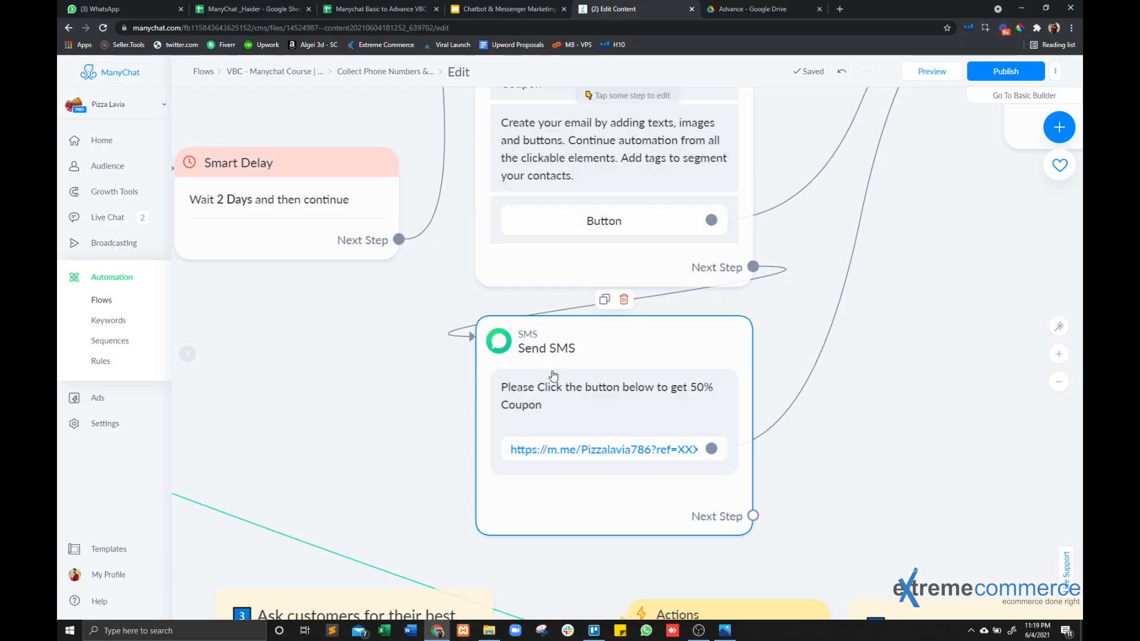
{"action": "scroll", "coordinate": [553, 377], "scroll_direction": "down", "scroll_amount": 3}
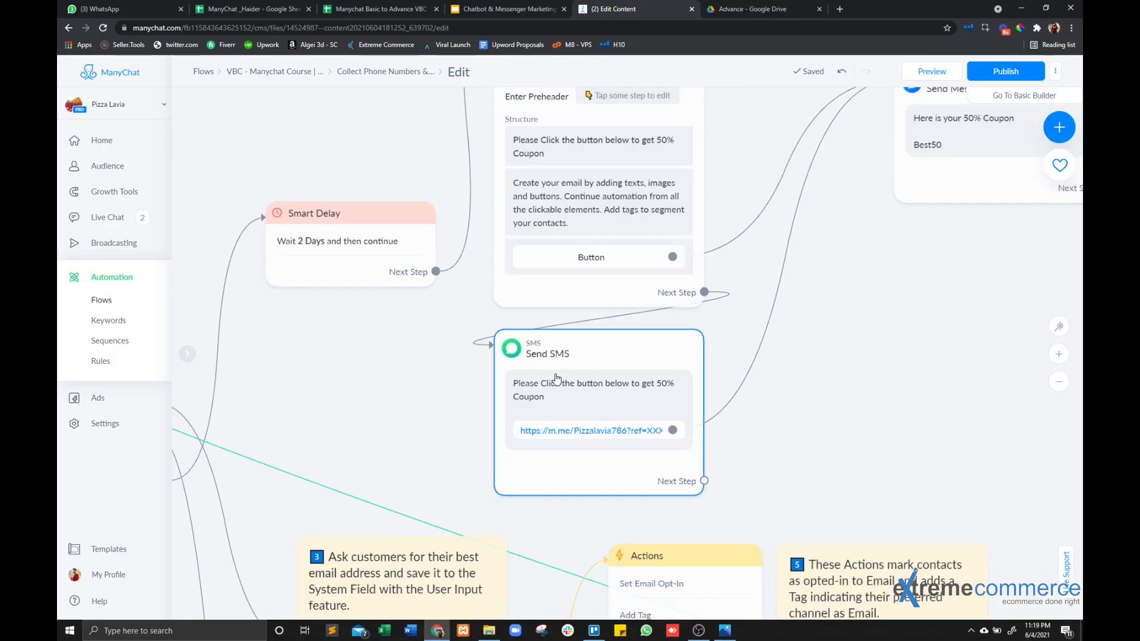
{"action": "left_click_drag", "start_coordinate": [831, 423], "coordinate": [725, 492]}
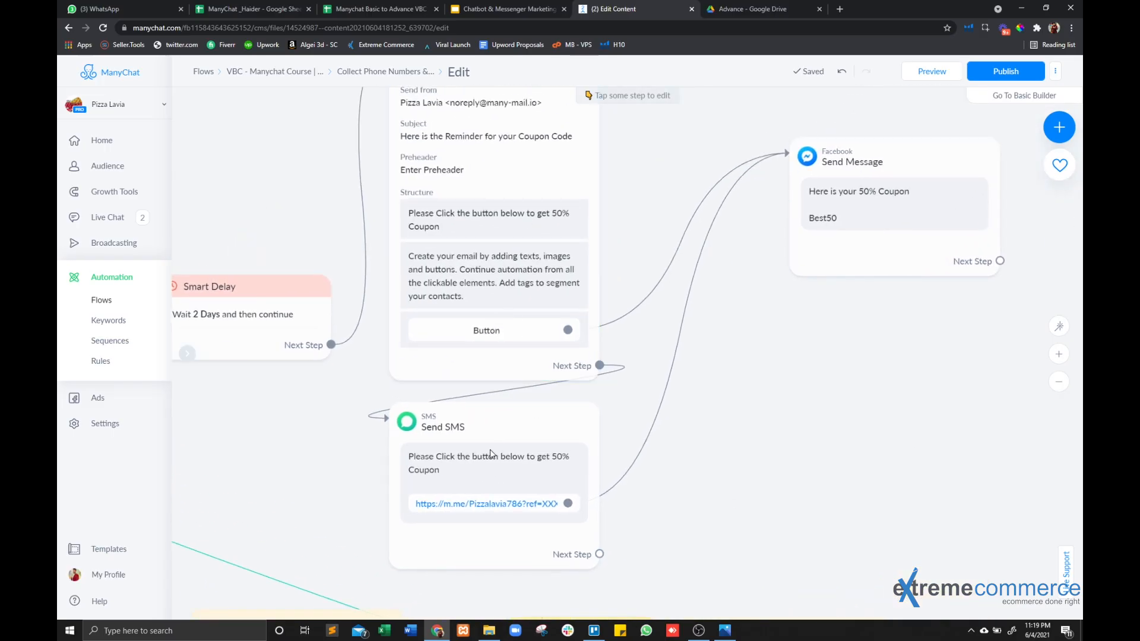
{"action": "left_click_drag", "start_coordinate": [706, 486], "coordinate": [539, 501]}
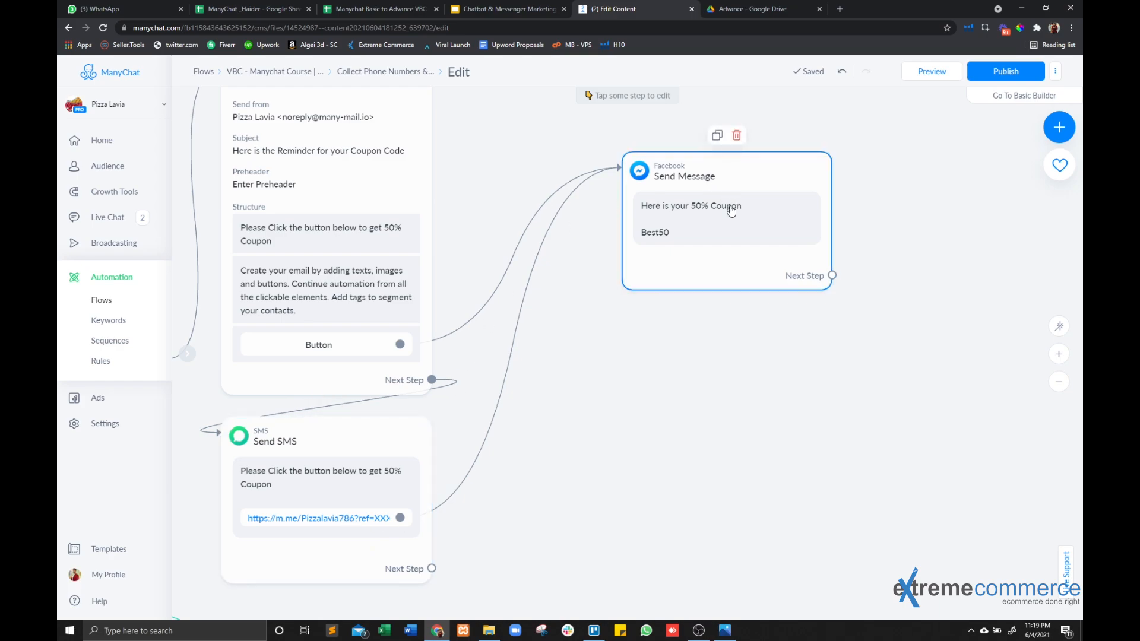
{"action": "left_click", "coordinate": [668, 252]}
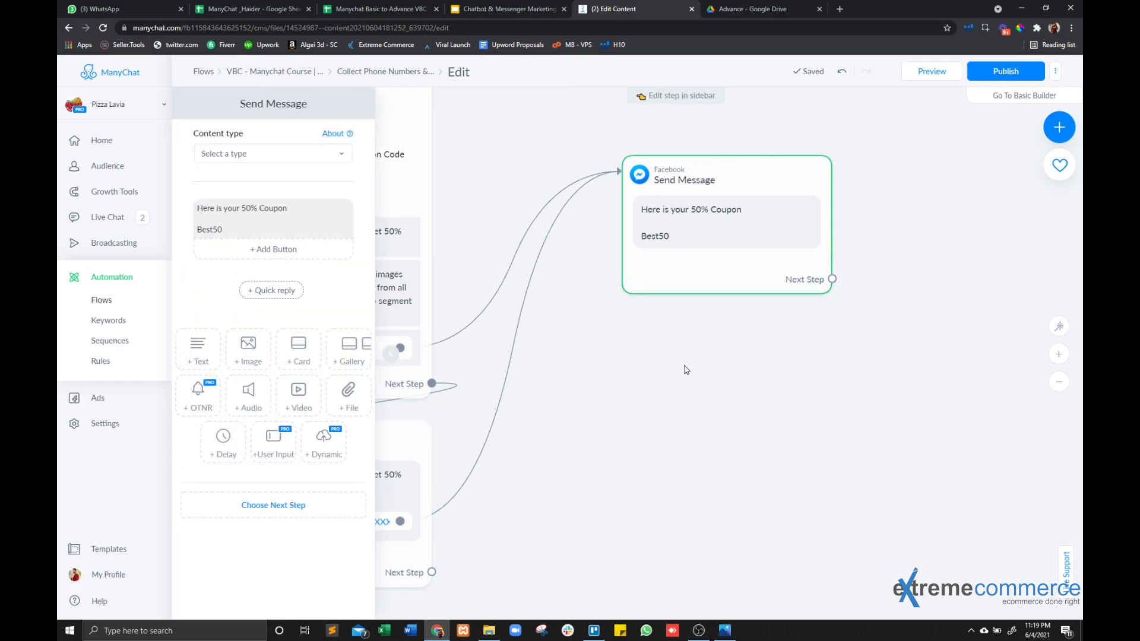
{"action": "left_click", "coordinate": [663, 390]}
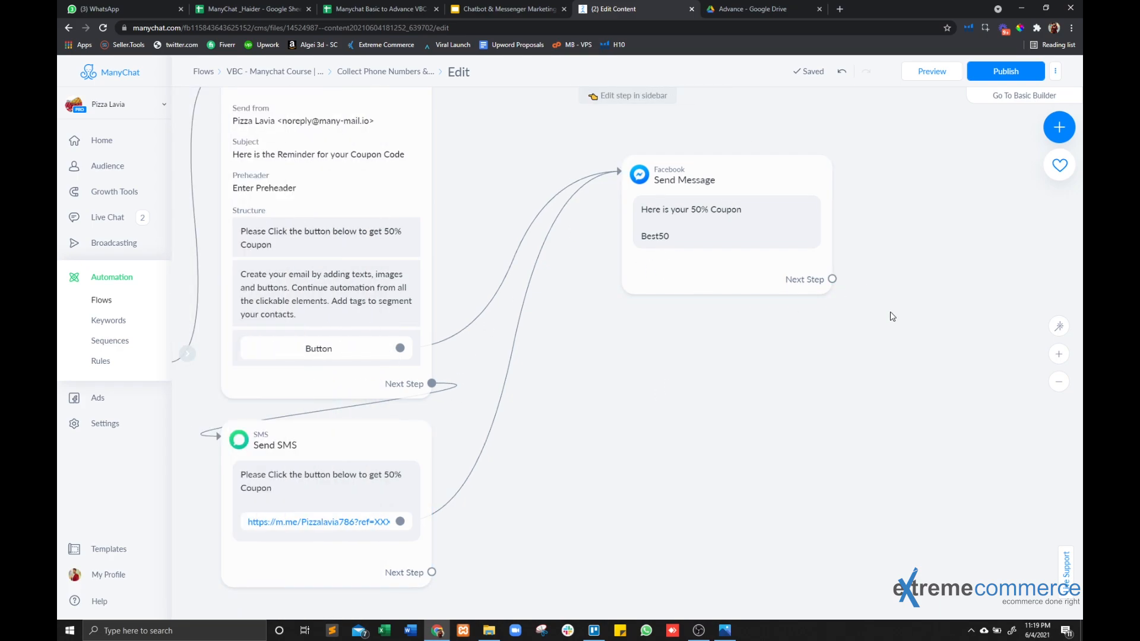
{"action": "left_click_drag", "start_coordinate": [892, 316], "coordinate": [624, 380]}
{"action": "left_click_drag", "start_coordinate": [563, 342], "coordinate": [695, 249]}
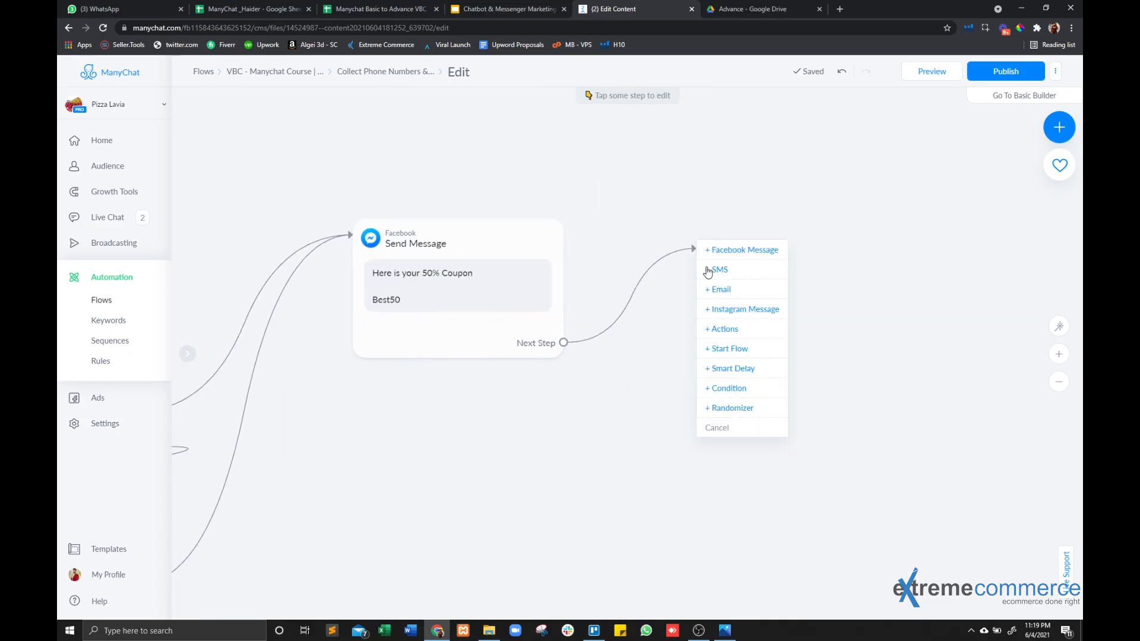
{"action": "left_click", "coordinate": [723, 329]}
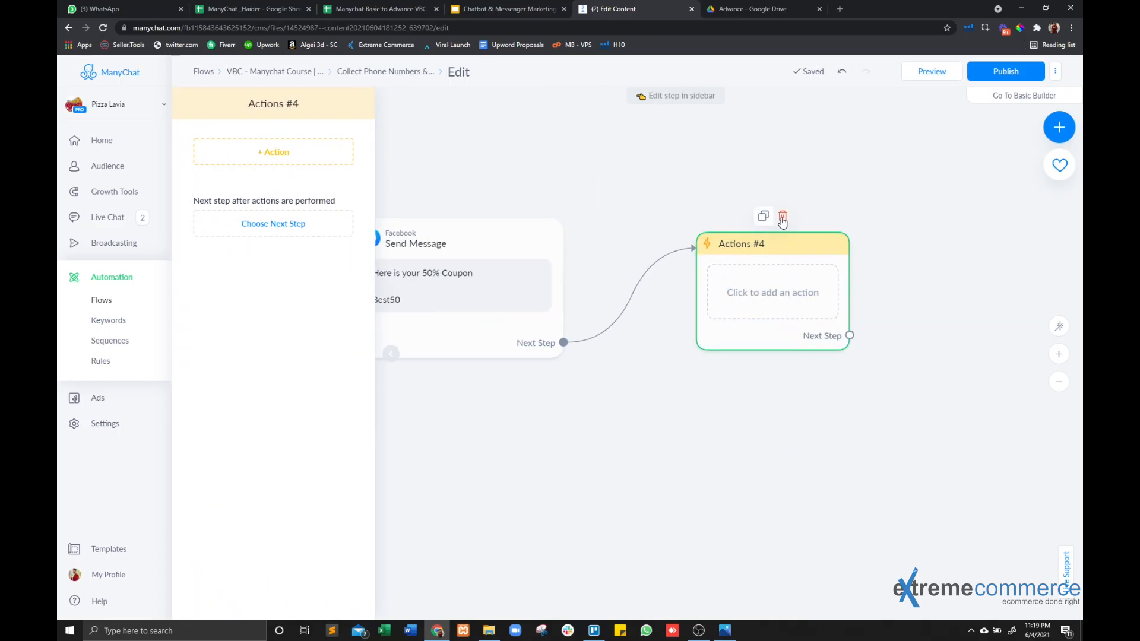
{"action": "left_click", "coordinate": [781, 219]}
Add a Smart Delay step after the coupon Send Message step and set its duration to 3 hours.
{"action": "left_click_drag", "start_coordinate": [563, 343], "coordinate": [664, 257]}
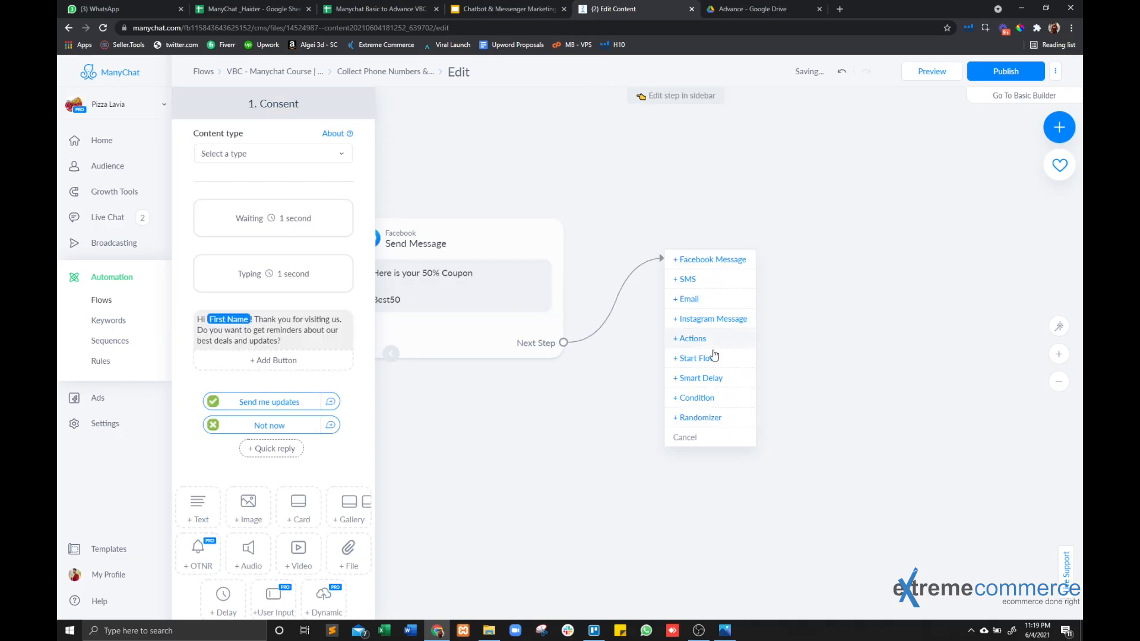
{"action": "left_click", "coordinate": [680, 379]}
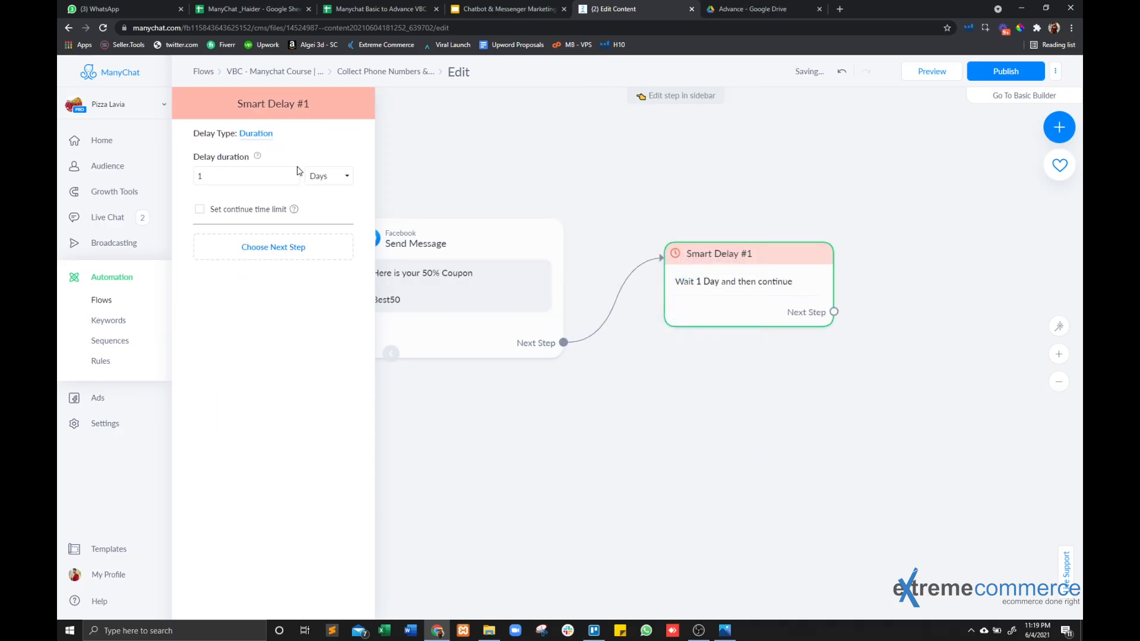
{"action": "left_click", "coordinate": [345, 176]}
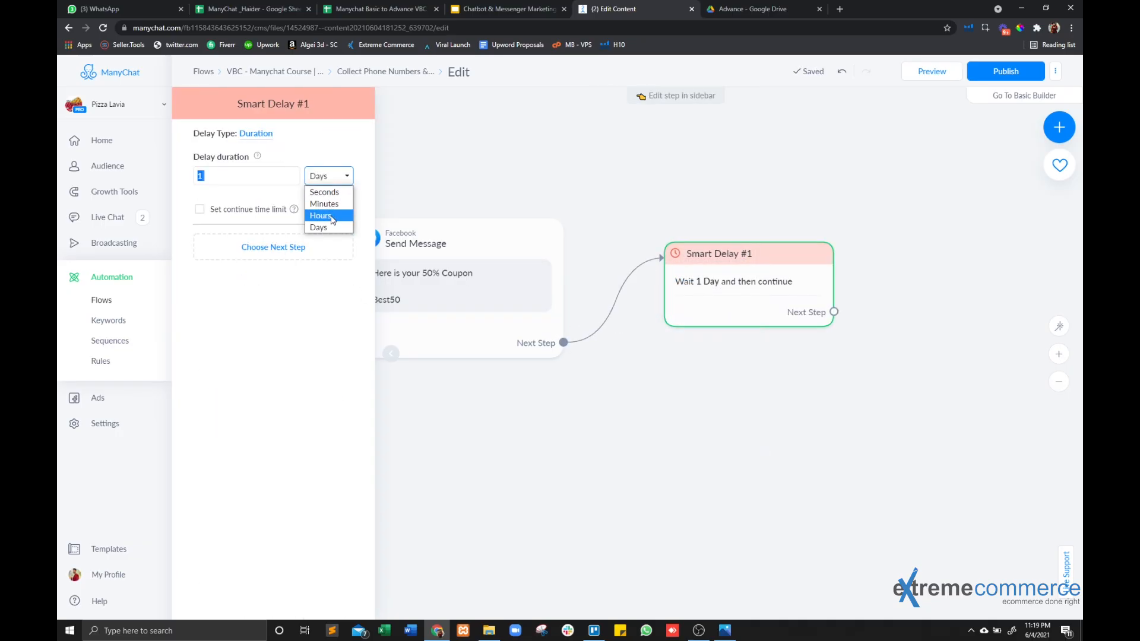
{"action": "left_click", "coordinate": [326, 215]}
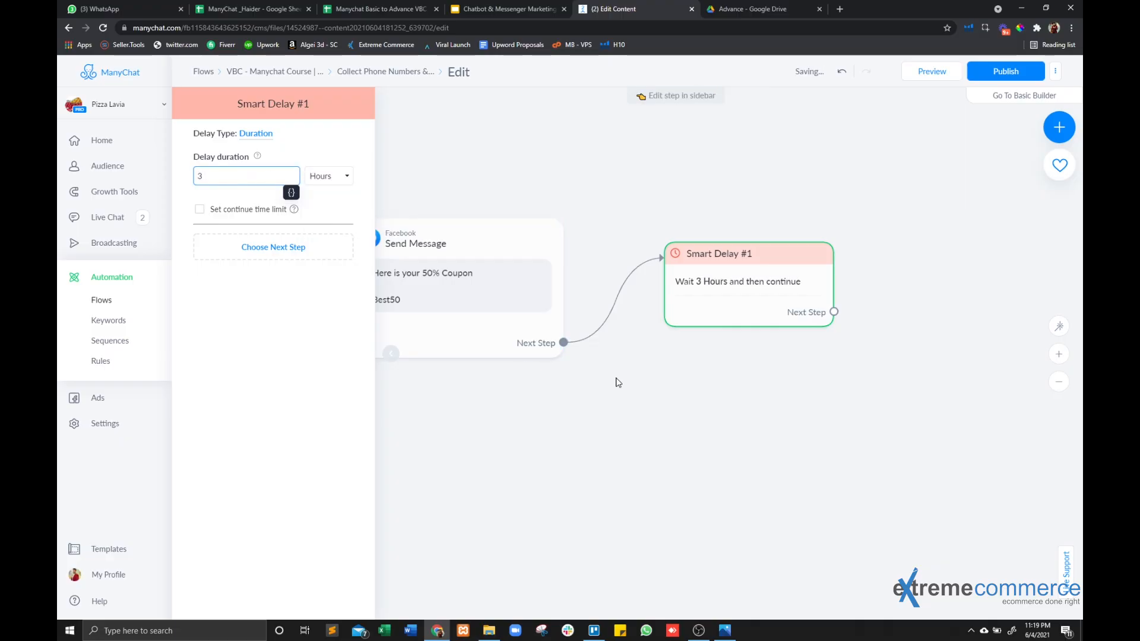
{"action": "left_click", "coordinate": [615, 378]}
Examine how the Thank you message leads through the delay, email and SMS to the coupon message and second delay.
{"action": "left_click_drag", "start_coordinate": [430, 372], "coordinate": [630, 320]}
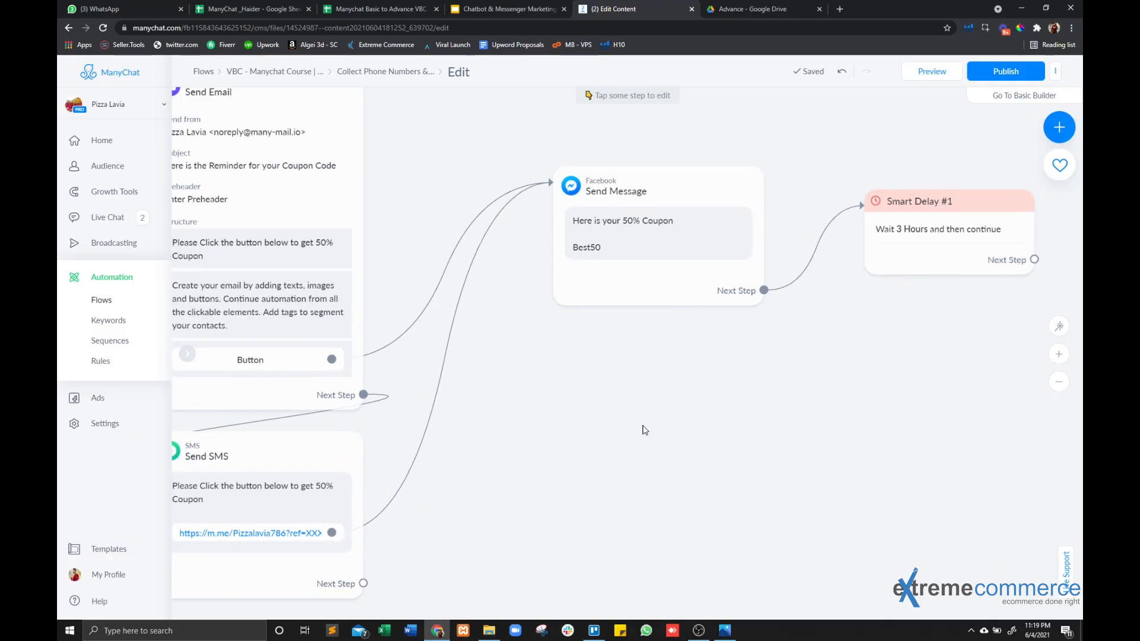
{"action": "scroll", "coordinate": [648, 424], "scroll_direction": "down", "scroll_amount": 3}
{"action": "left_click_drag", "start_coordinate": [666, 432], "coordinate": [777, 426]}
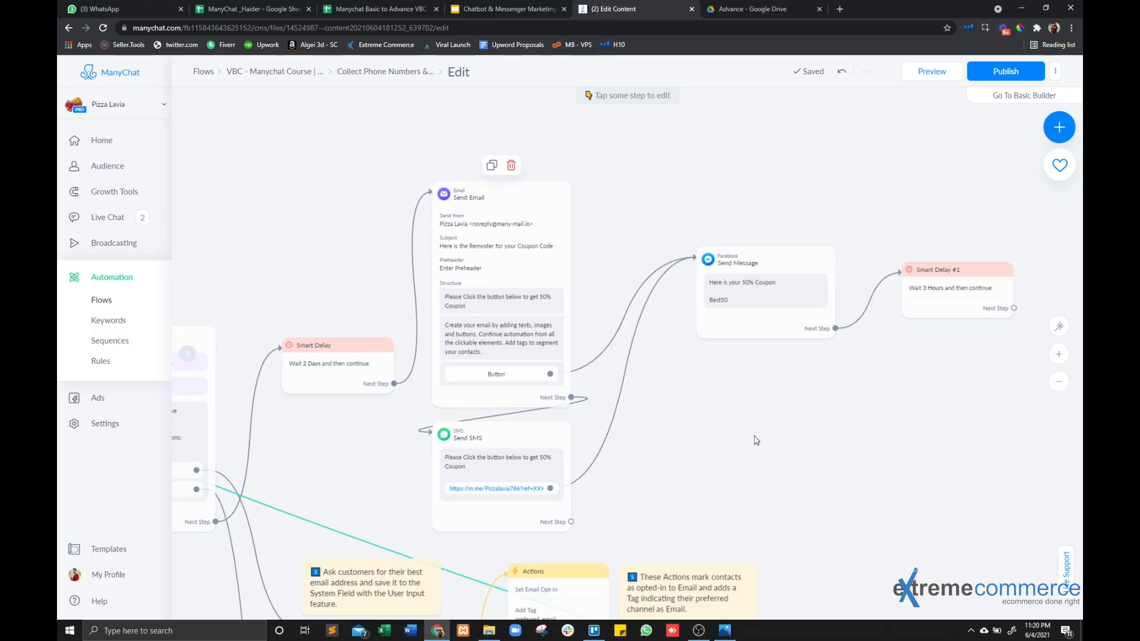
{"action": "left_click_drag", "start_coordinate": [726, 439], "coordinate": [825, 382]}
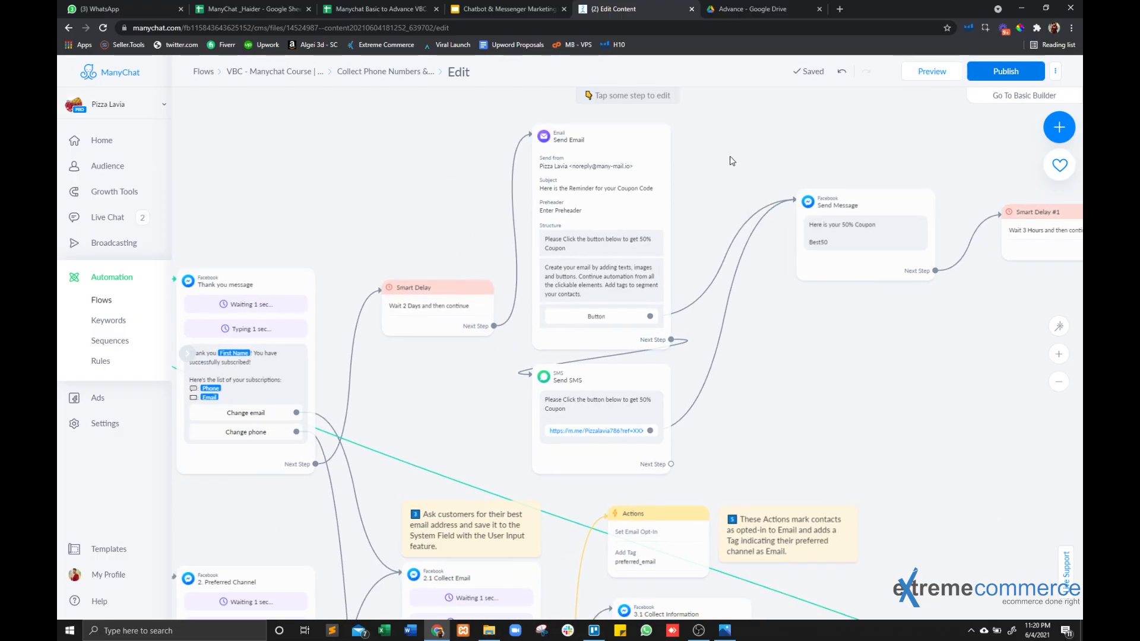
{"action": "scroll", "coordinate": [736, 363], "scroll_direction": "down", "scroll_amount": 3}
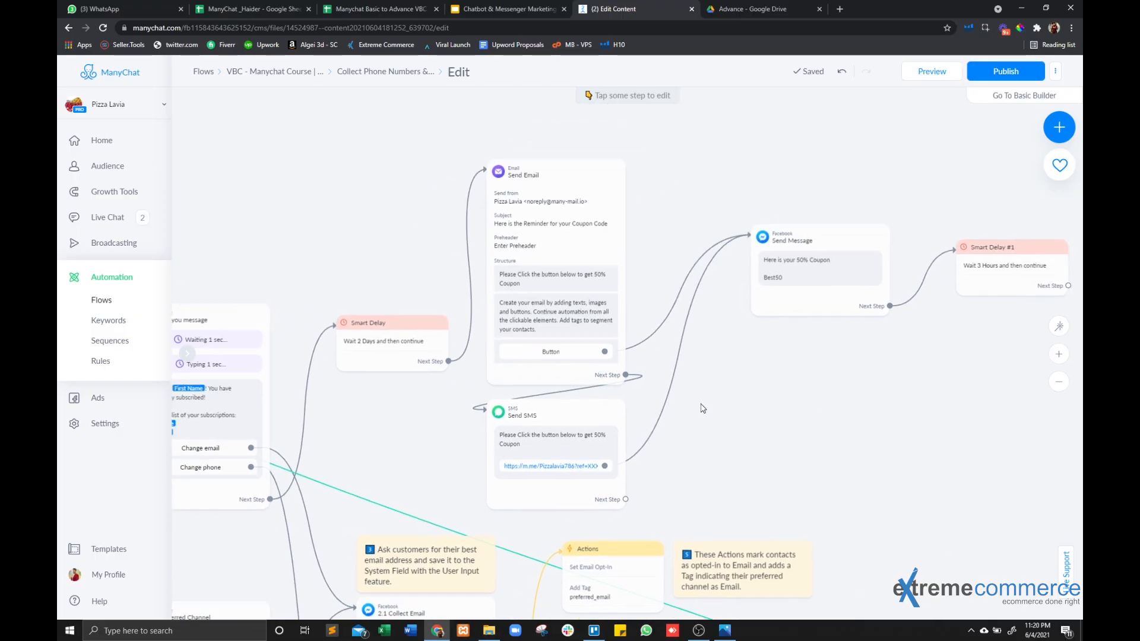
{"action": "left_click_drag", "start_coordinate": [534, 420], "coordinate": [579, 225]}
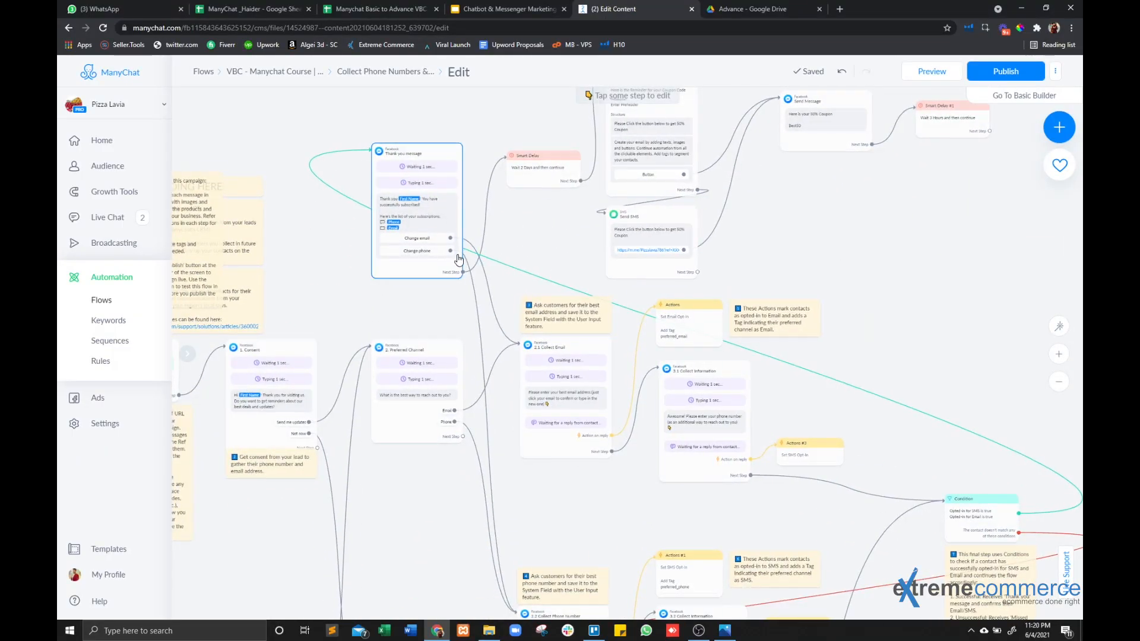
Replace the Thank you message's link to the Smart Delay with an Actions step that subscribes contacts to the Reminder Sequence.
{"action": "scroll", "coordinate": [451, 256], "scroll_direction": "up", "scroll_amount": 5}
{"action": "left_click_drag", "start_coordinate": [632, 212], "coordinate": [563, 354]}
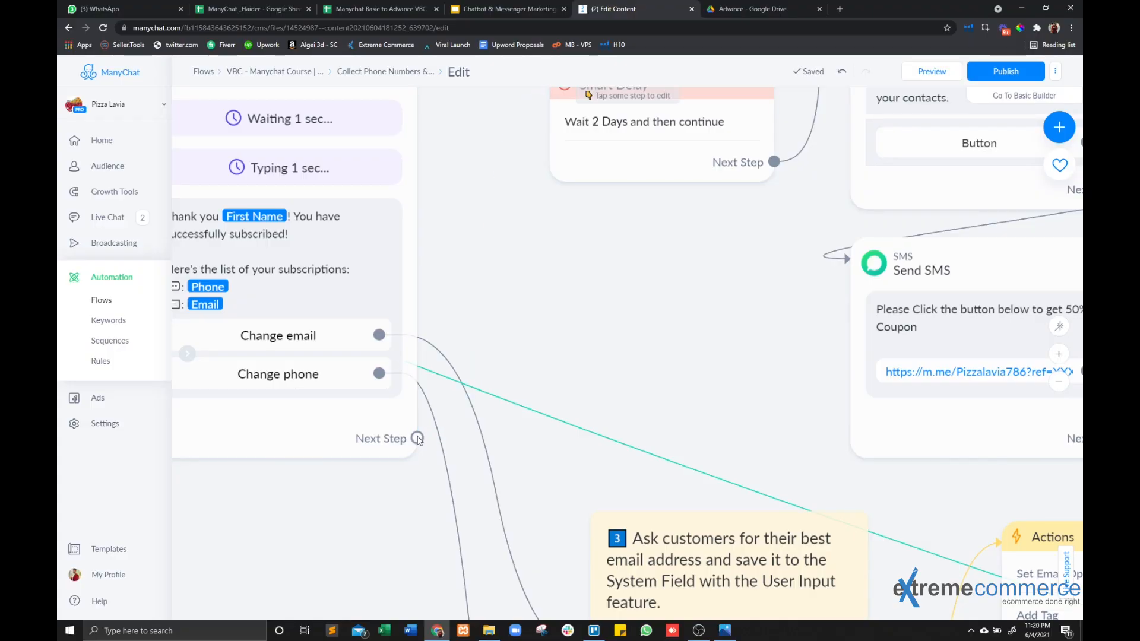
{"action": "left_click_drag", "start_coordinate": [418, 438], "coordinate": [641, 205]}
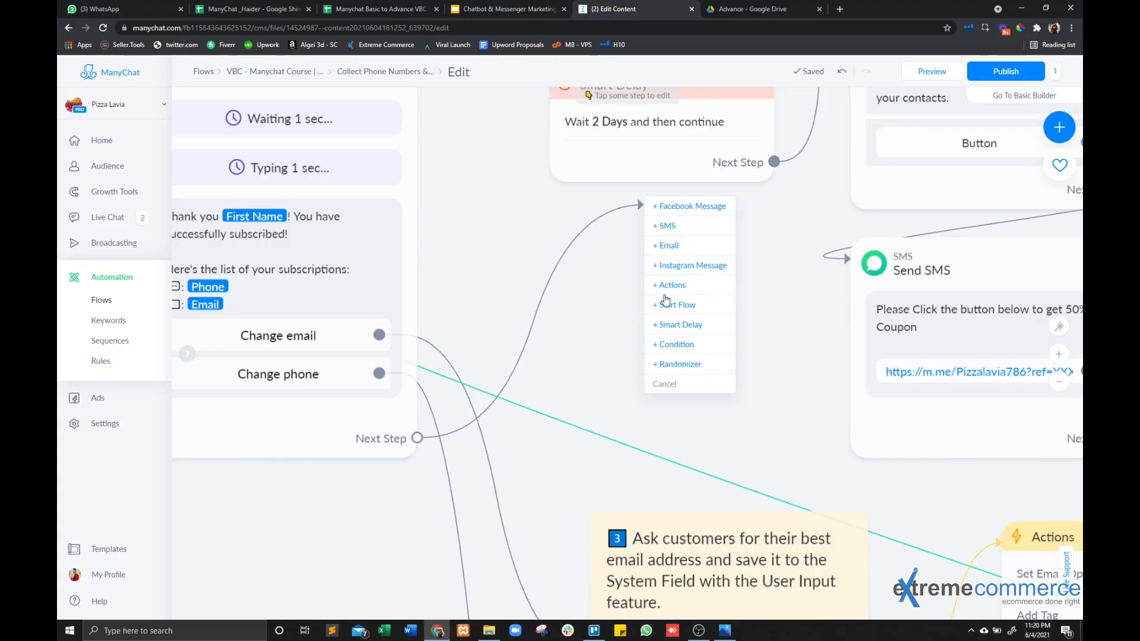
{"action": "left_click", "coordinate": [670, 285]}
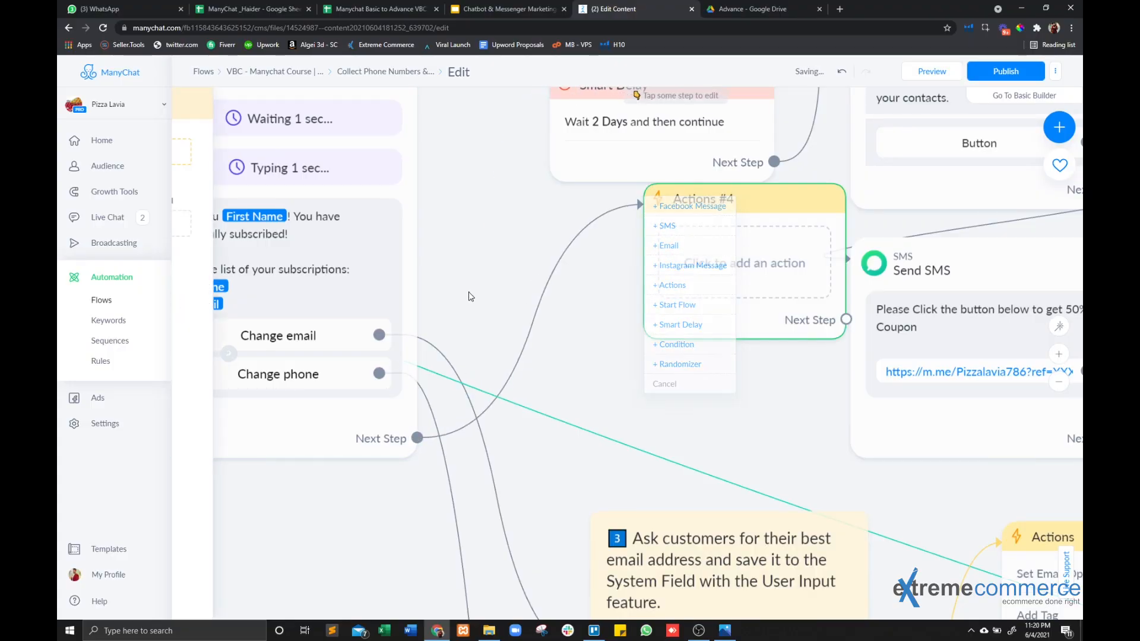
{"action": "left_click", "coordinate": [273, 151]}
{"action": "left_click", "coordinate": [270, 233]}
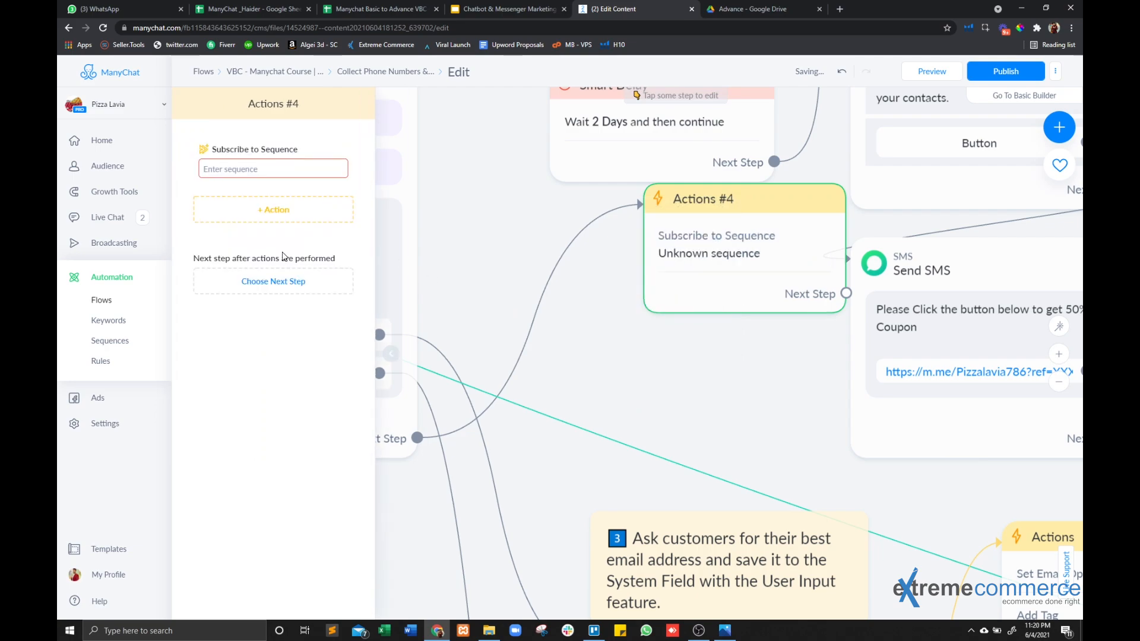
{"action": "left_click", "coordinate": [266, 169]}
{"action": "left_click", "coordinate": [260, 187]}
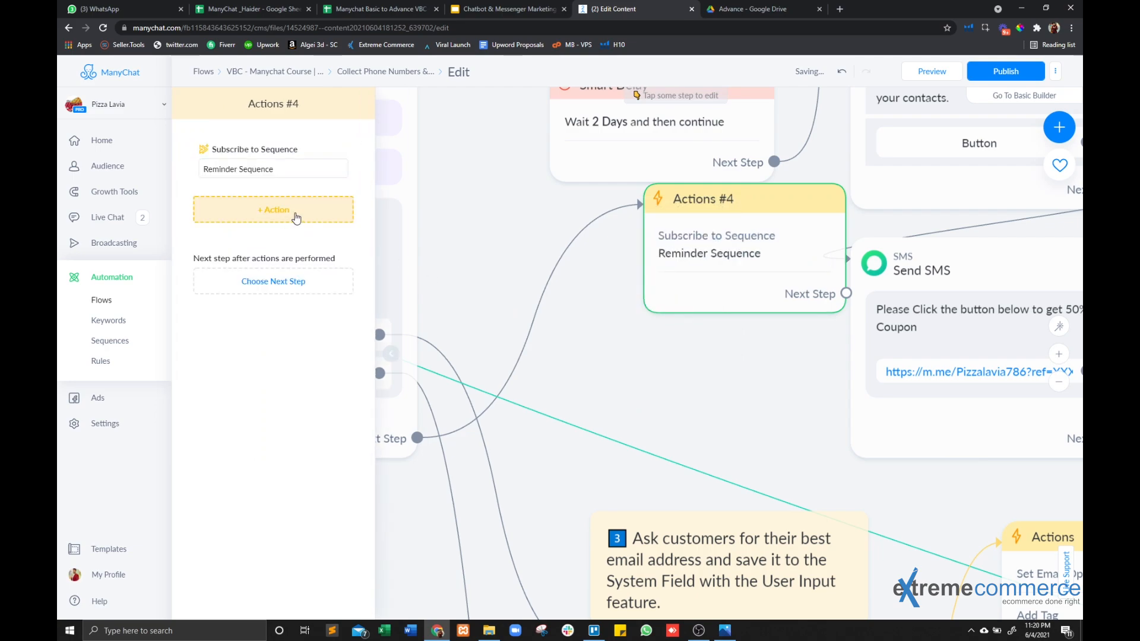
{"action": "left_click", "coordinate": [638, 367]}
Try to publish the flow and set the Send Email step's preheader to "FREE GIFt".
{"action": "left_click", "coordinate": [990, 96]}
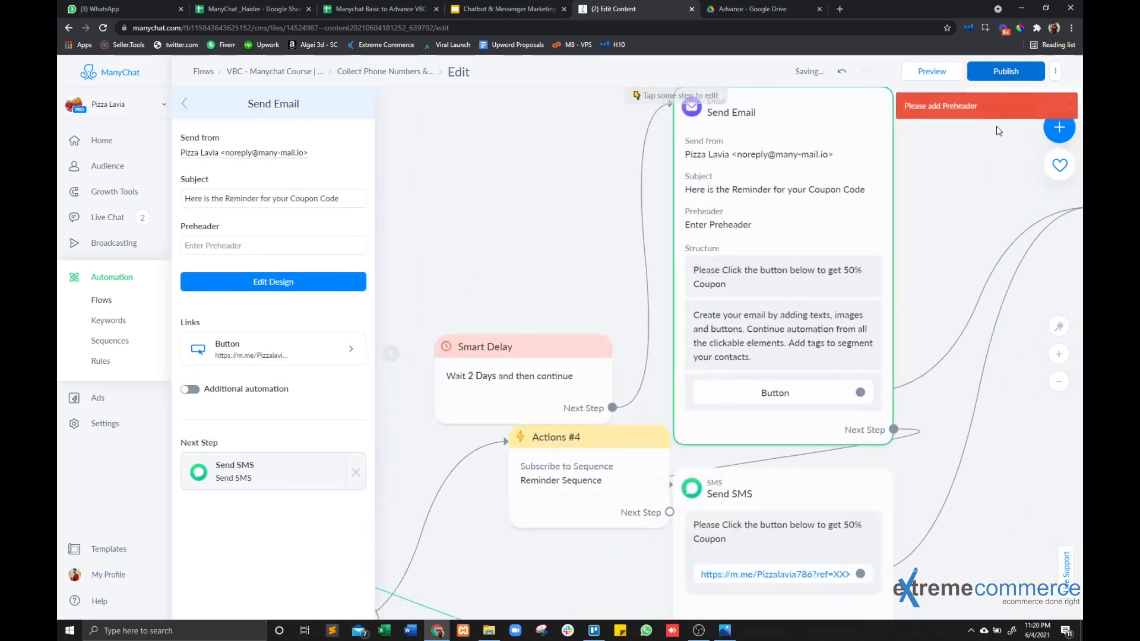
{"action": "left_click", "coordinate": [315, 248]}
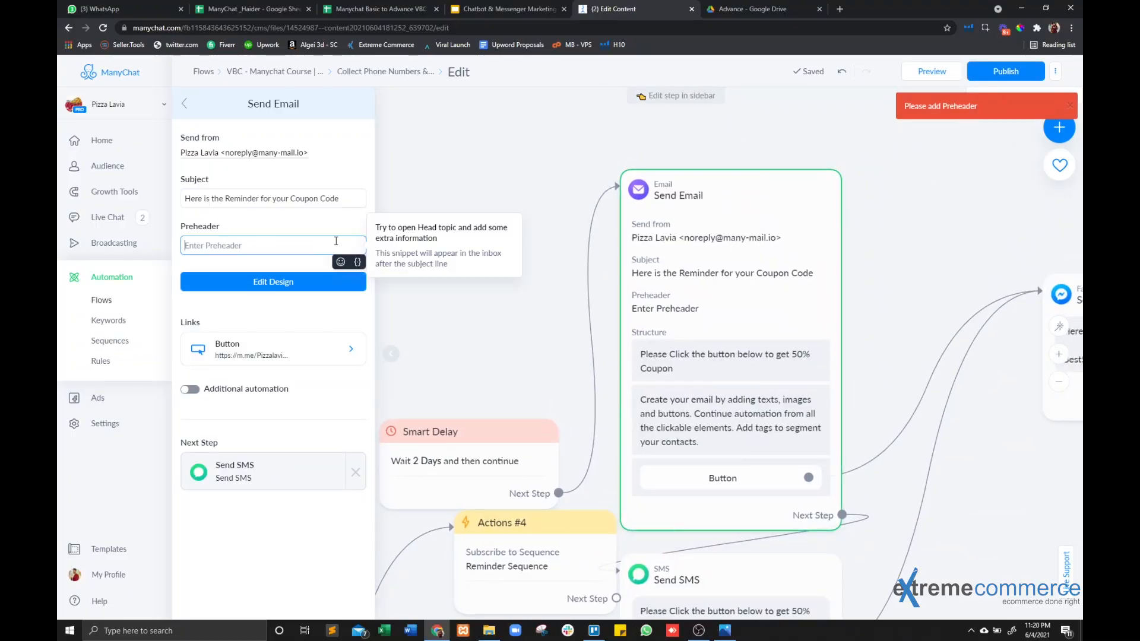
{"action": "type", "text": "FREE "}
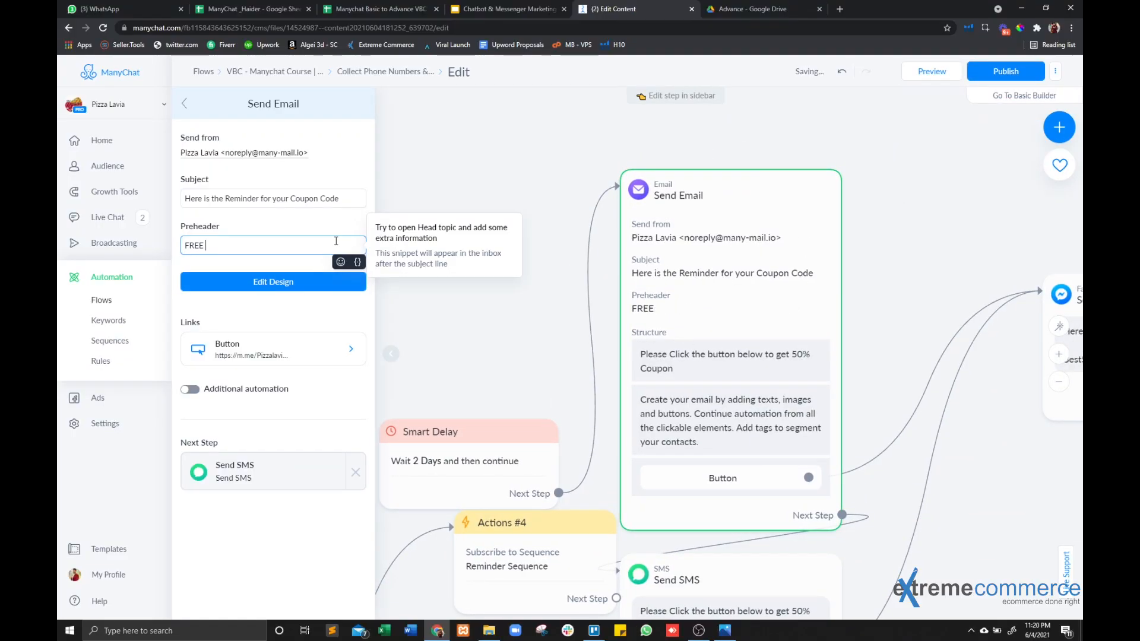
{"action": "type", "text": "GIFt"}
{"action": "left_click", "coordinate": [957, 115]}
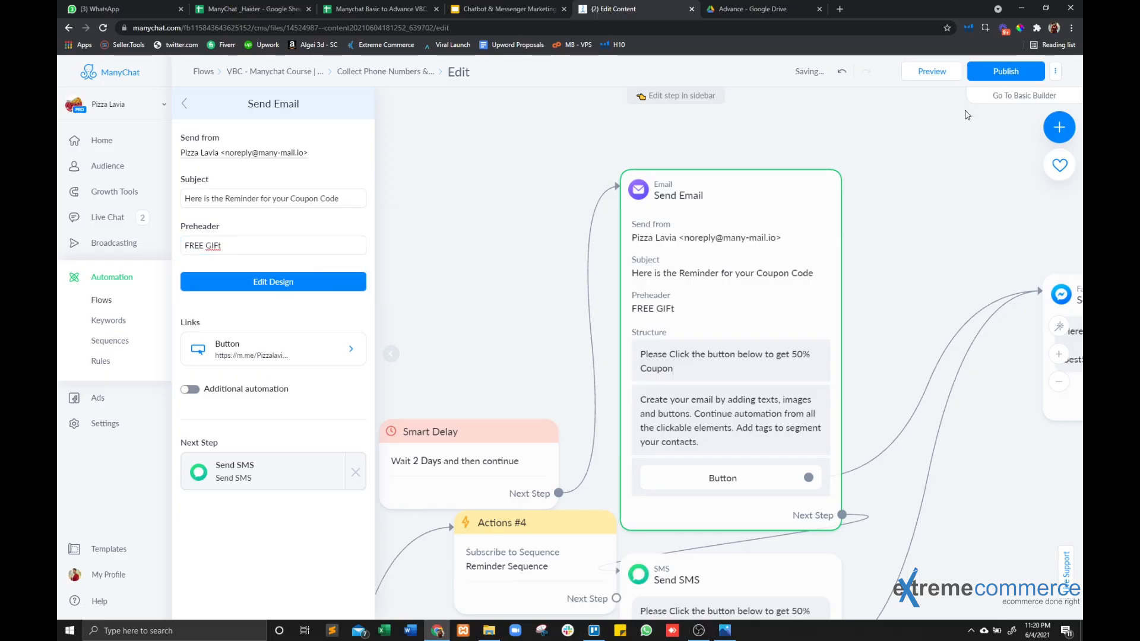
Delete the 3-hour Smart Delay after the coupon message and publish the flow.
{"action": "left_click", "coordinate": [995, 71]}
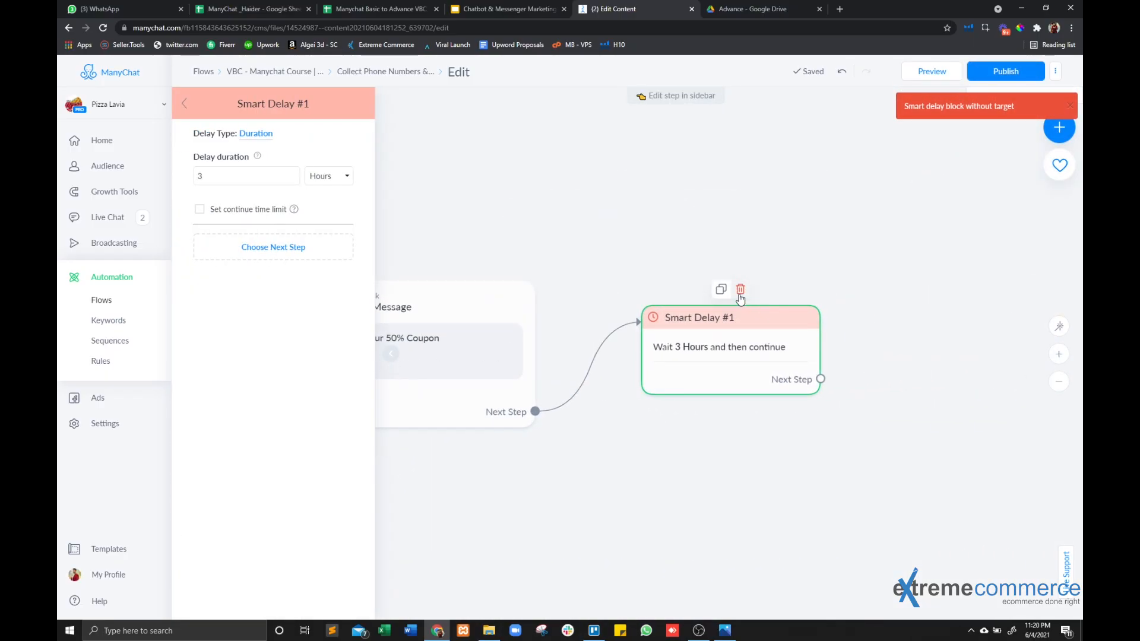
{"action": "left_click", "coordinate": [740, 290]}
{"action": "left_click", "coordinate": [657, 127]}
{"action": "left_click", "coordinate": [974, 81]}
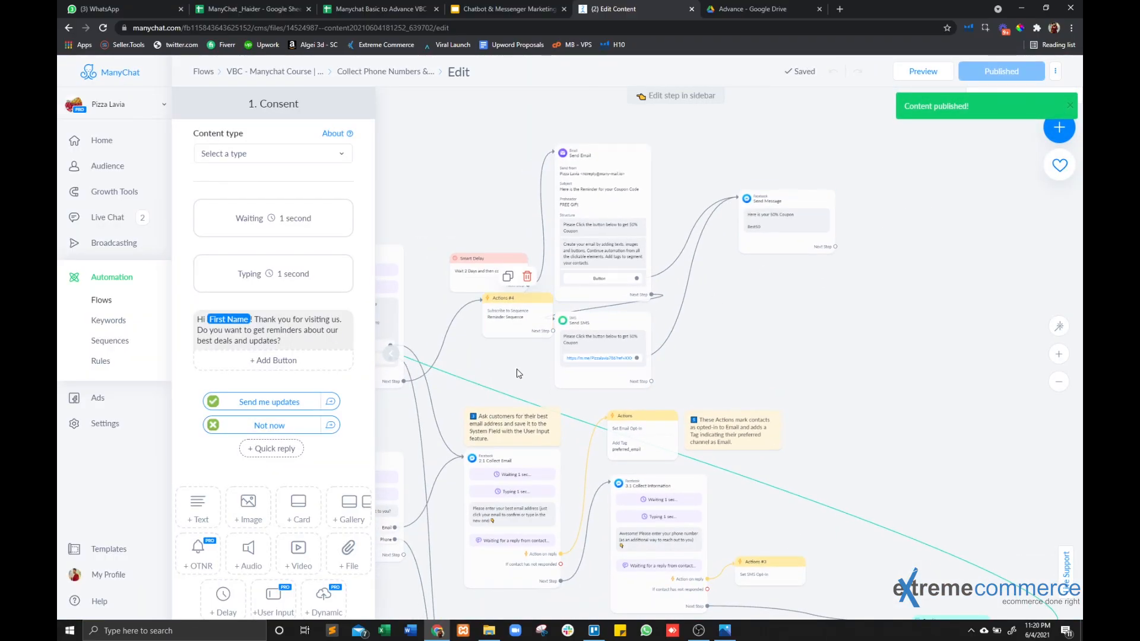
Open the Reminder Sequence and review Sequence Message 1 and the schedule settings of its first message.
{"action": "left_click", "coordinate": [91, 349]}
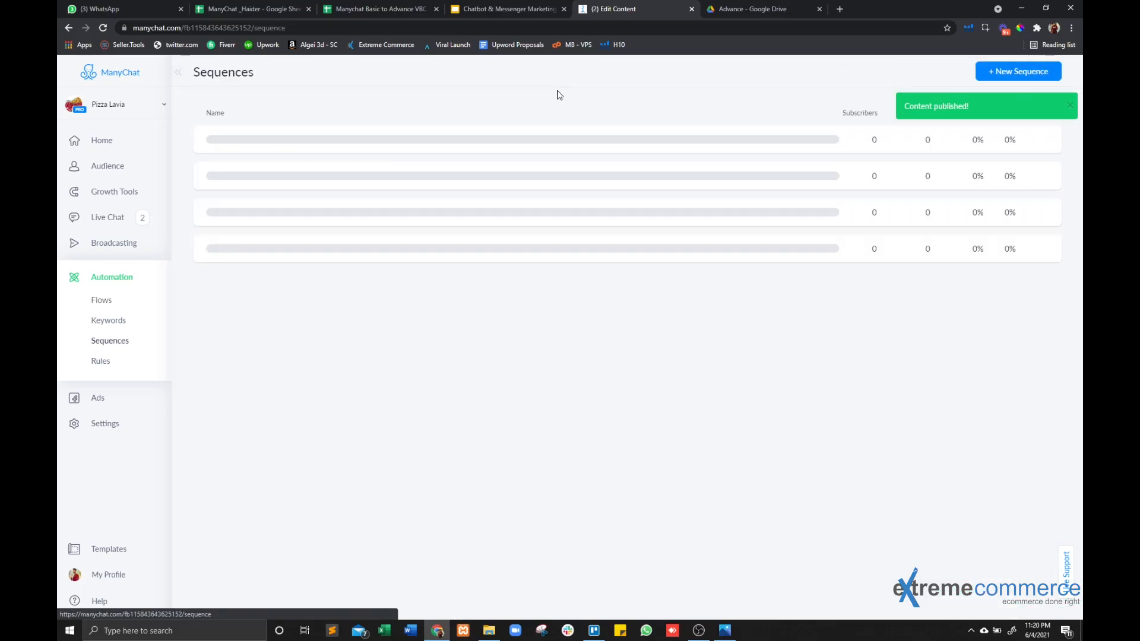
{"action": "left_click", "coordinate": [810, 142]}
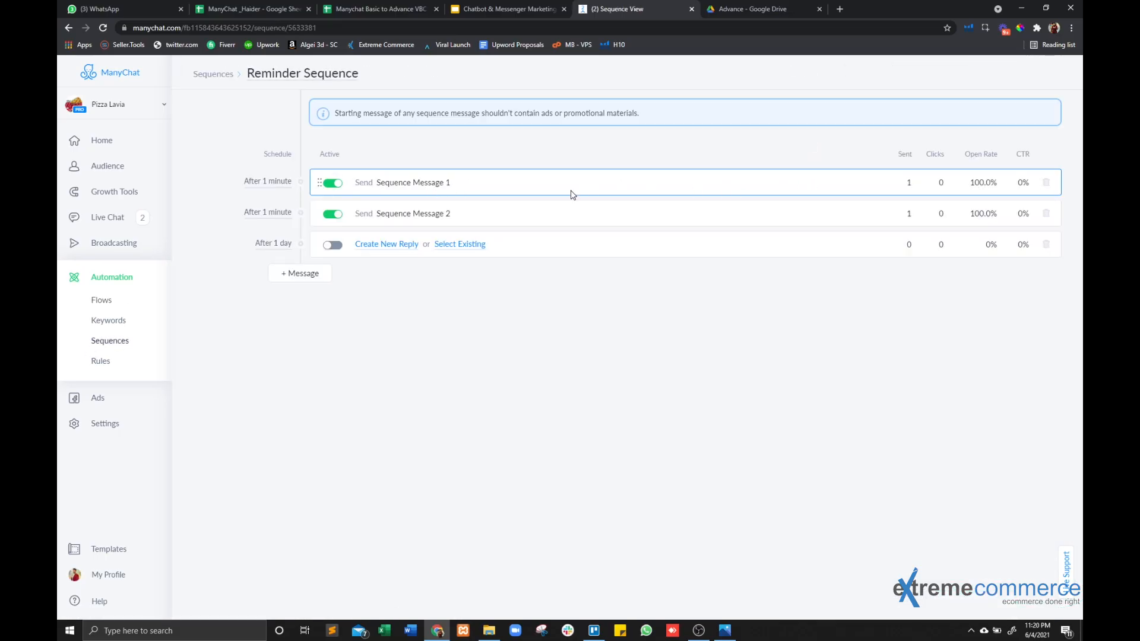
{"action": "left_click", "coordinate": [395, 190]}
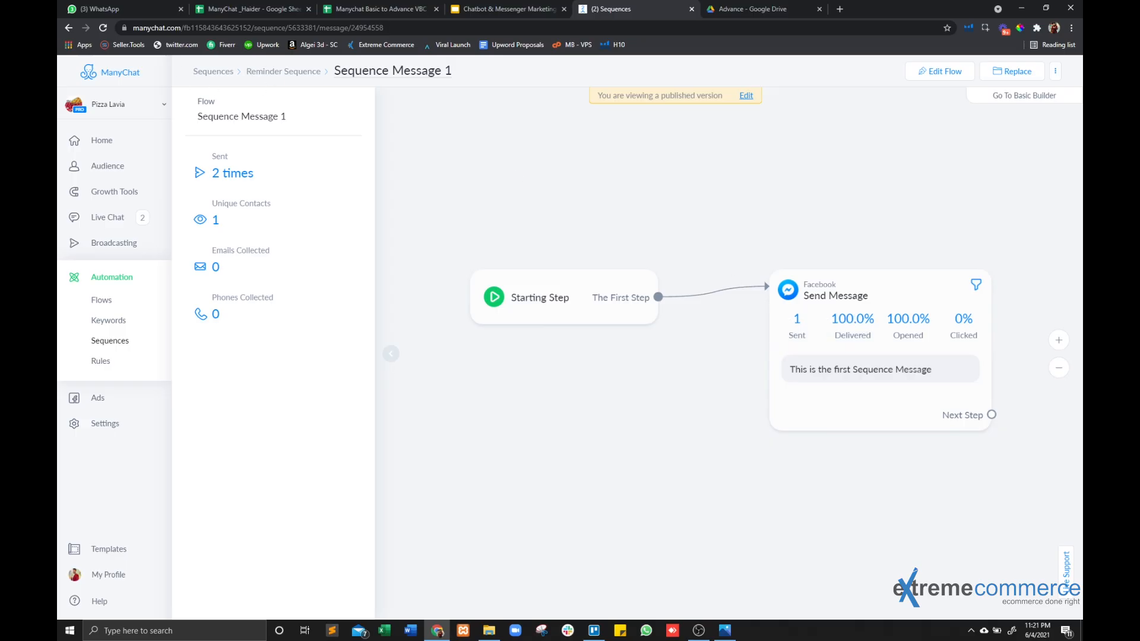
{"action": "left_click", "coordinate": [67, 28]}
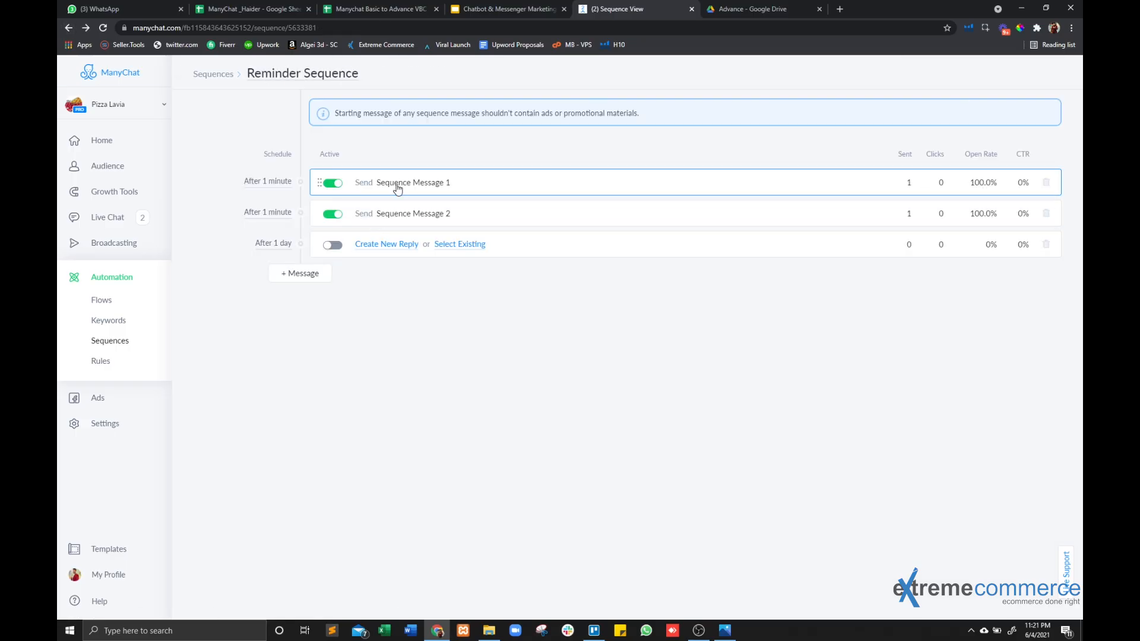
{"action": "left_click", "coordinate": [261, 182]}
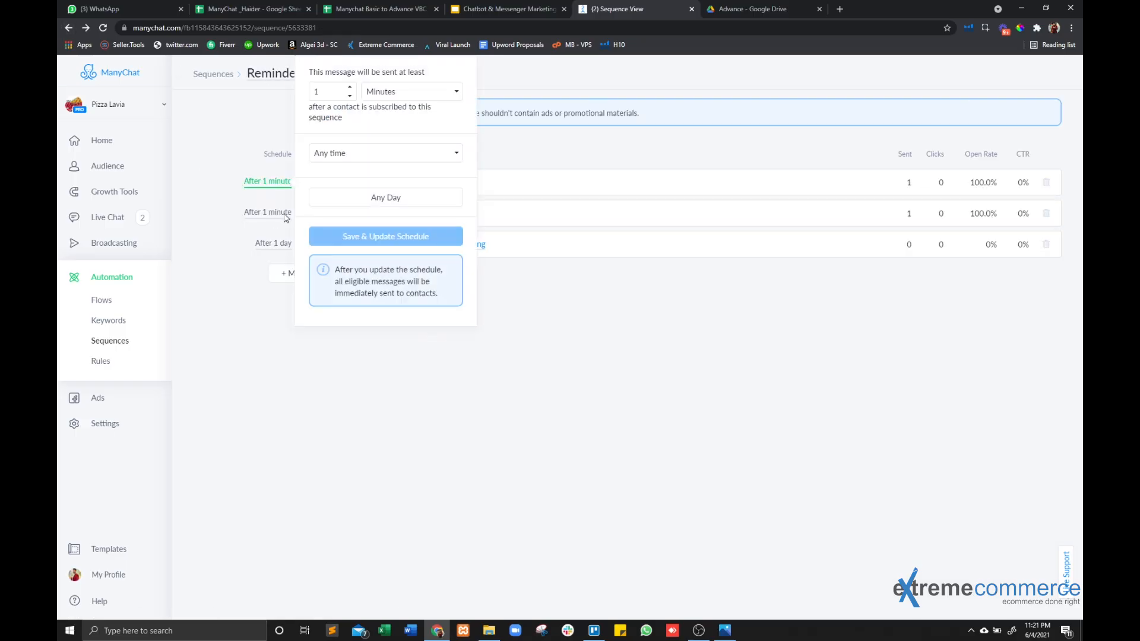
{"action": "left_click", "coordinate": [254, 213]}
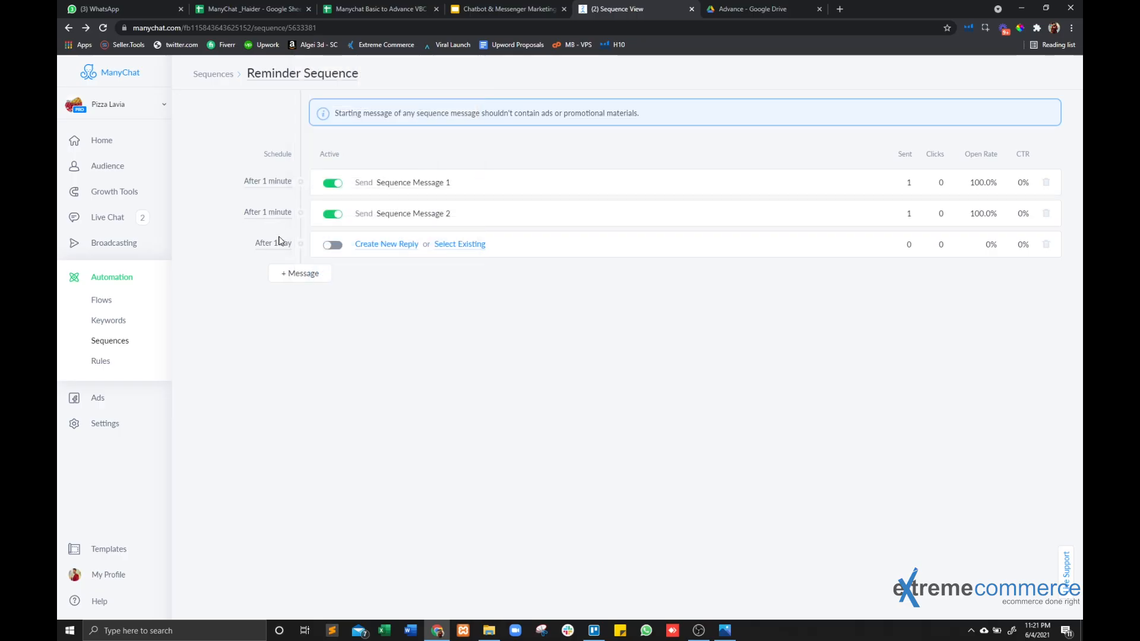